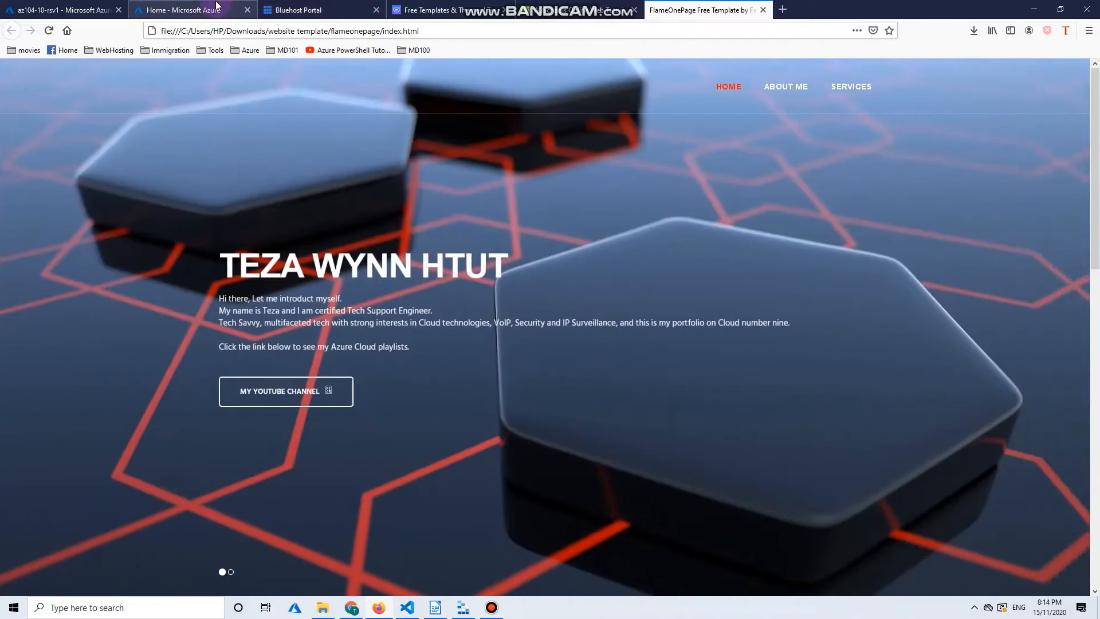
Switch to the Azure portal, find the Storage accounts service and start creating a new storage account
{"action": "left_click", "coordinate": [216, 9]}
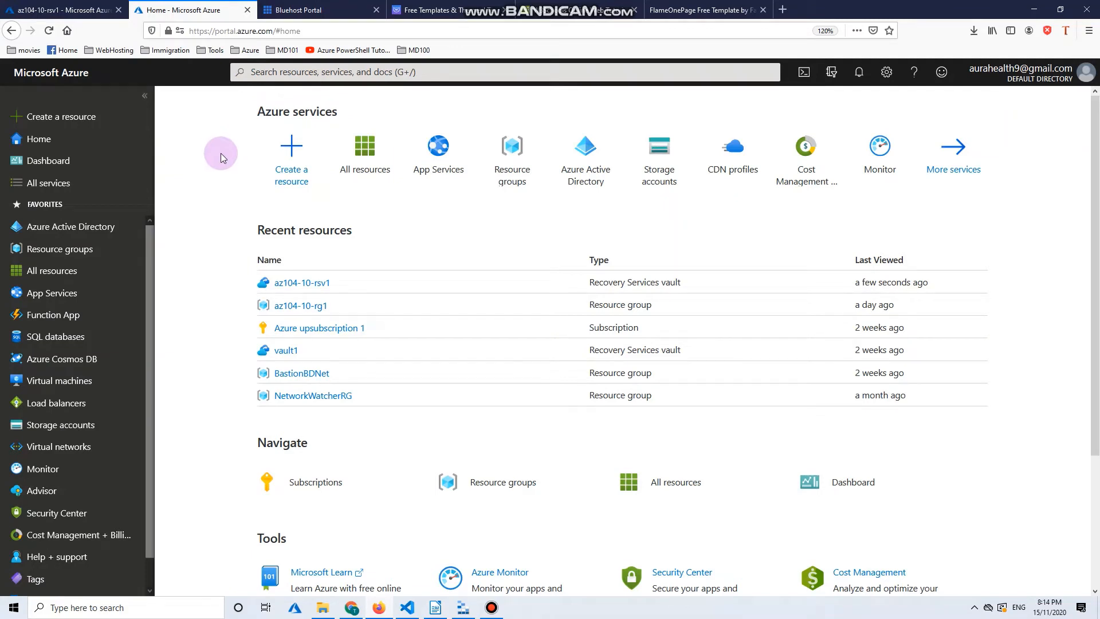
{"action": "left_click", "coordinate": [366, 72]}
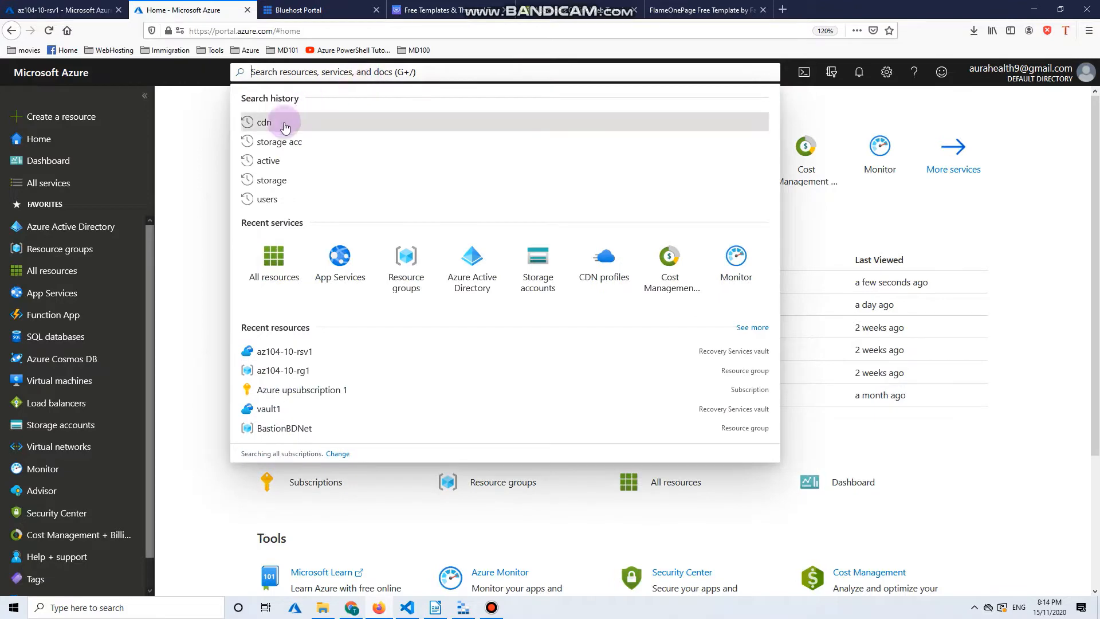
{"action": "left_click", "coordinate": [262, 142]}
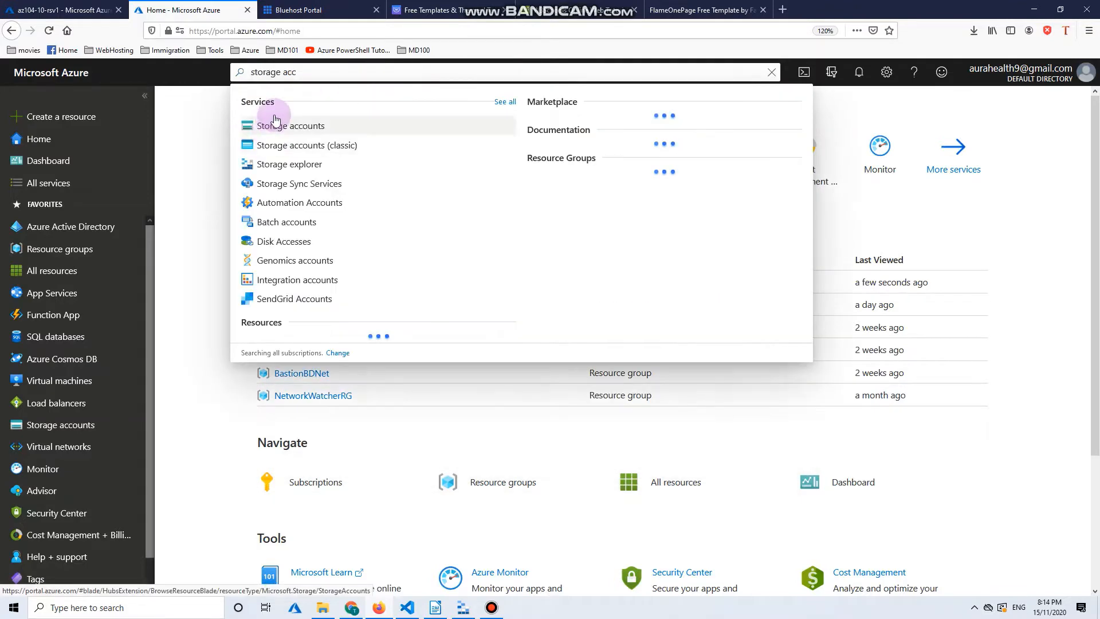
{"action": "left_click", "coordinate": [286, 123]}
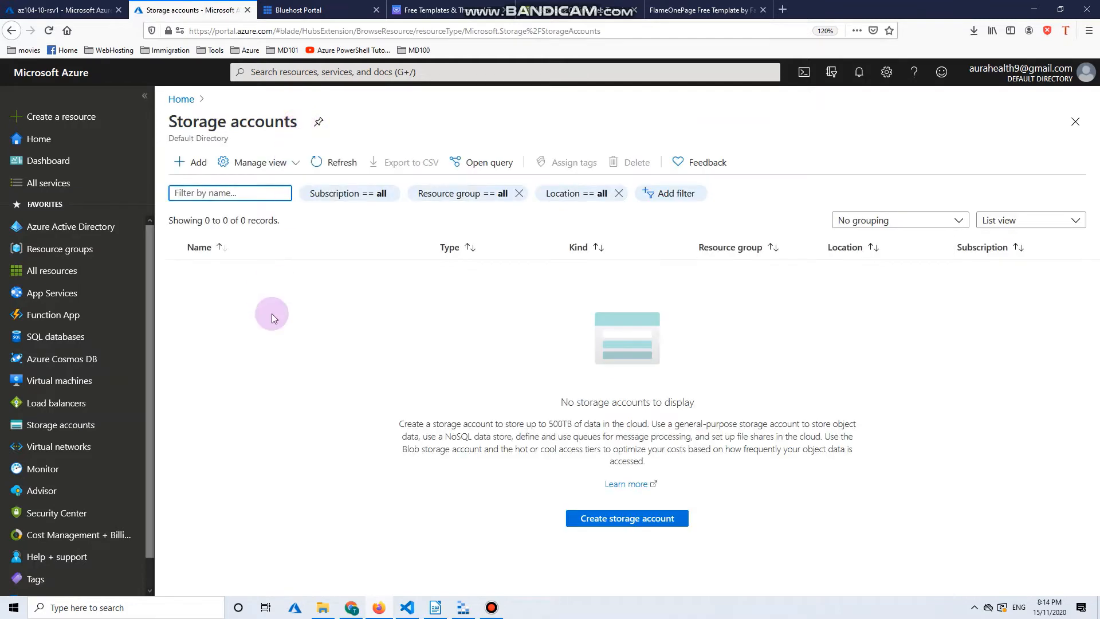
{"action": "left_click", "coordinate": [628, 519]}
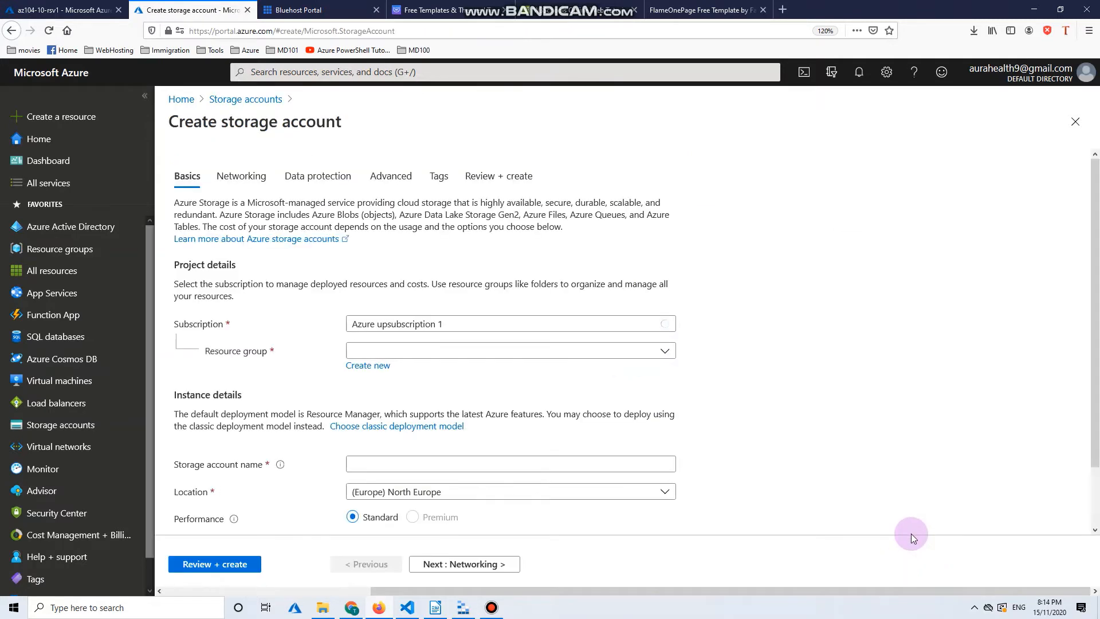
Create a new resource group named cloudnumbernine for the storage account
{"action": "left_click", "coordinate": [385, 367]}
{"action": "left_click", "coordinate": [392, 459]}
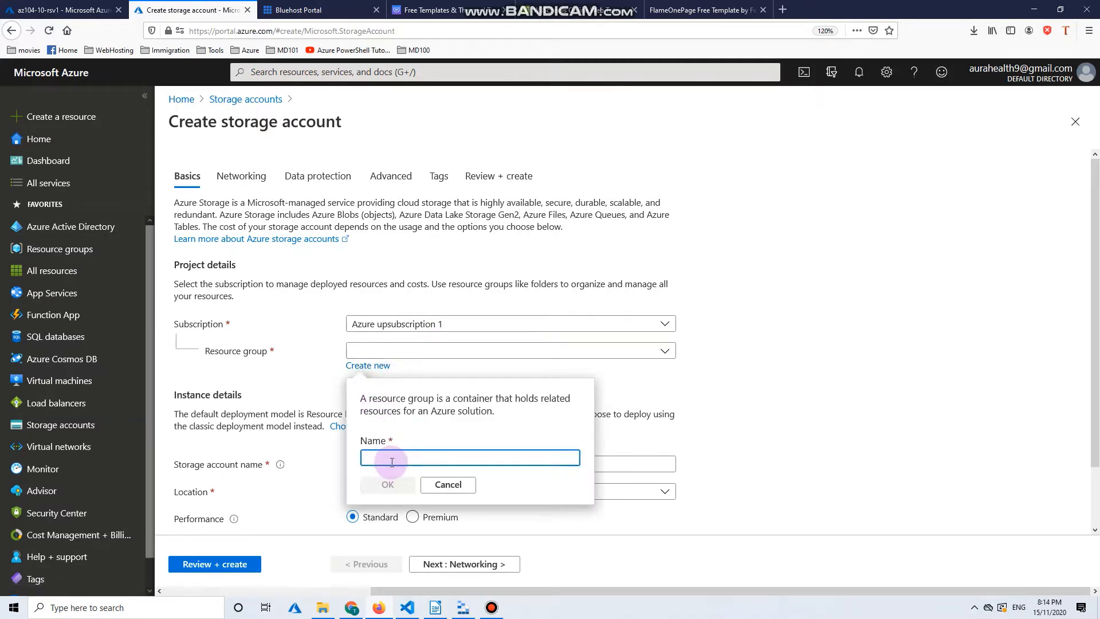
{"action": "type", "text": "cloud"}
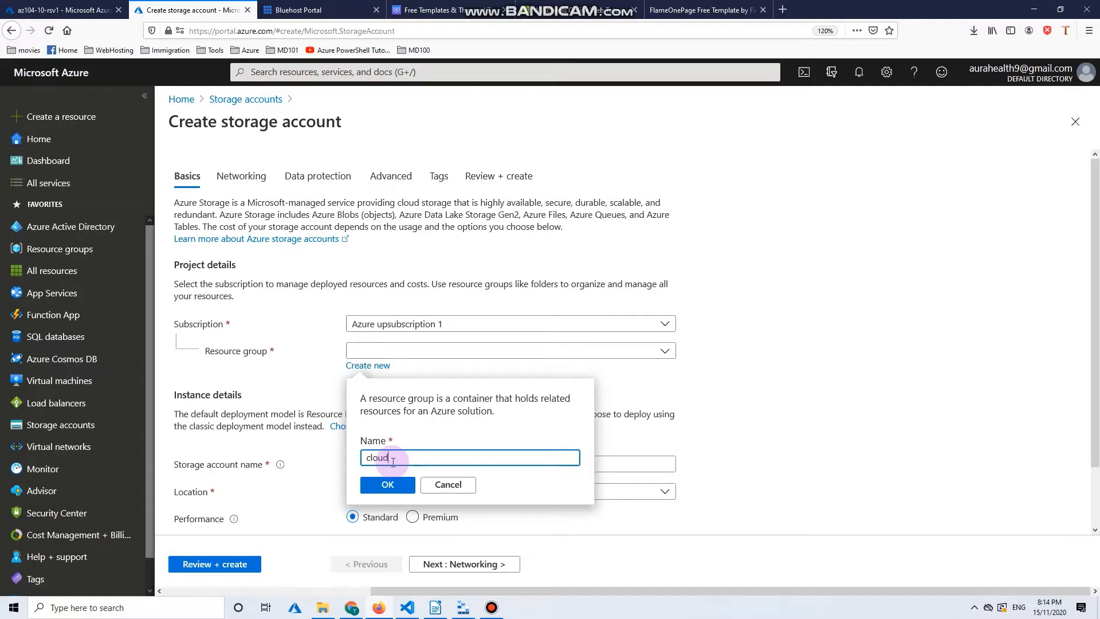
{"action": "type", "text": "numbernine"}
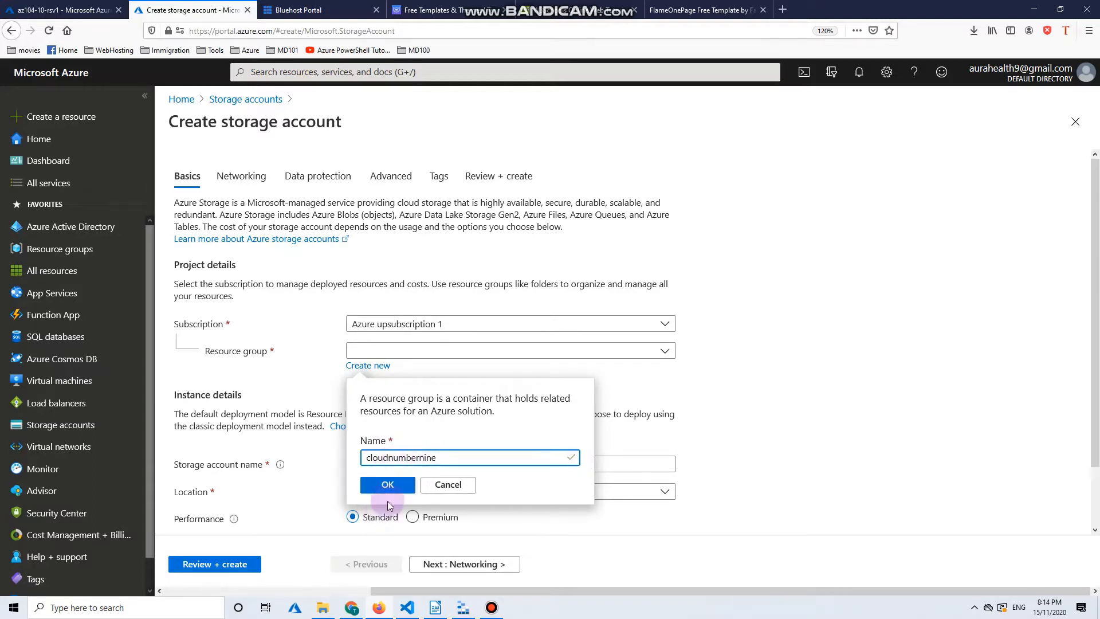
{"action": "left_click", "coordinate": [388, 486]}
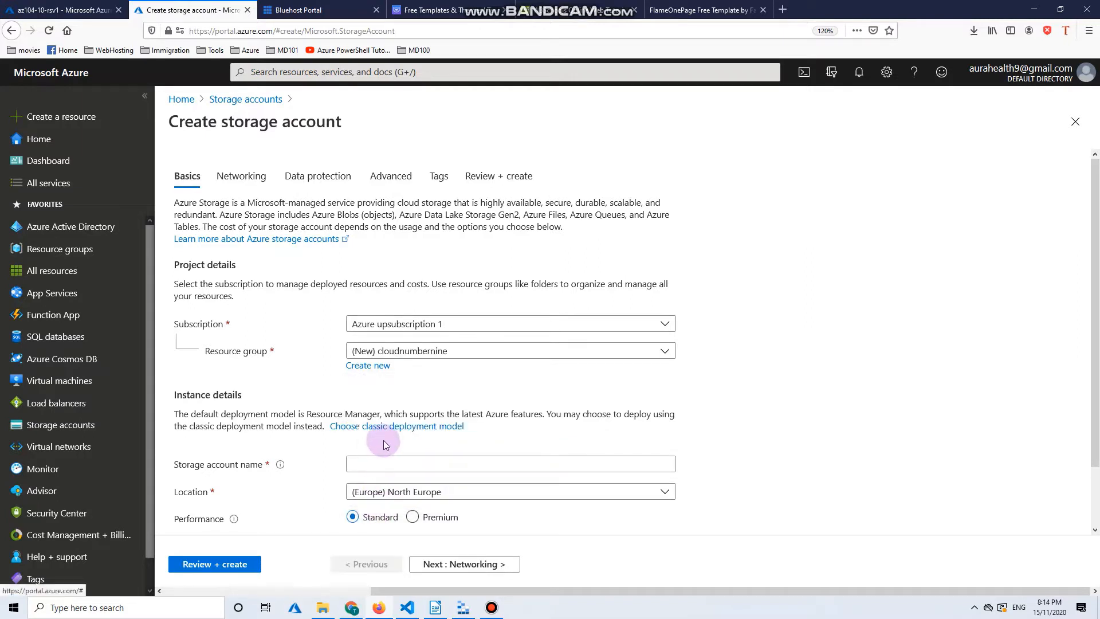
Name the storage account cloundnumbernine and set its location to (Asia Pacific) Southeast Asia
{"action": "left_click", "coordinate": [368, 462]}
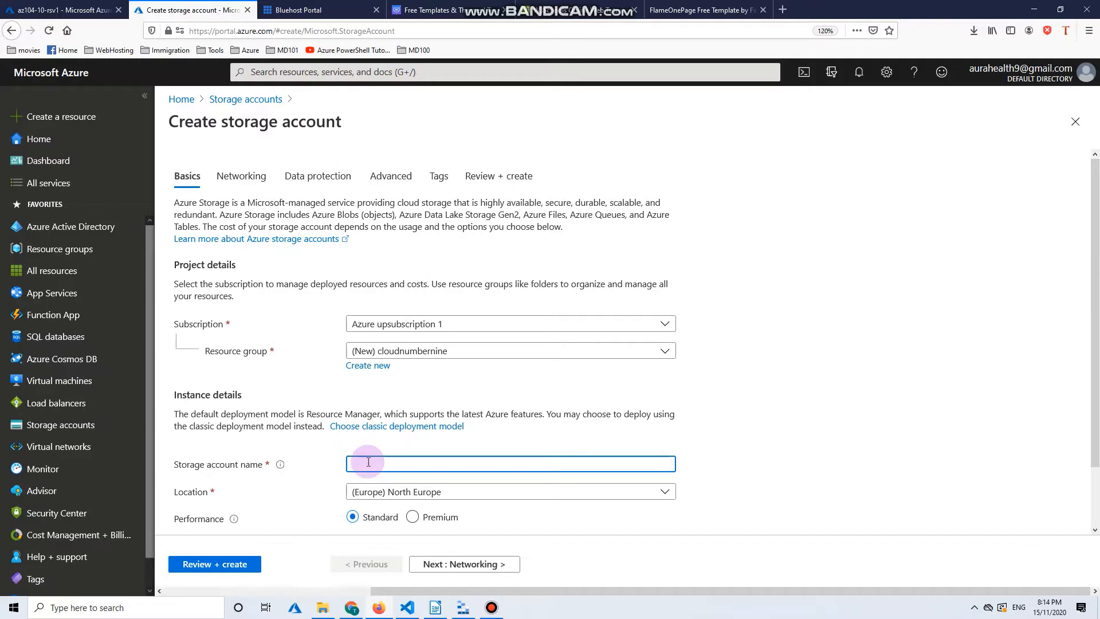
{"action": "type", "text": "cloundnumbernine"}
{"action": "left_click", "coordinate": [371, 492]}
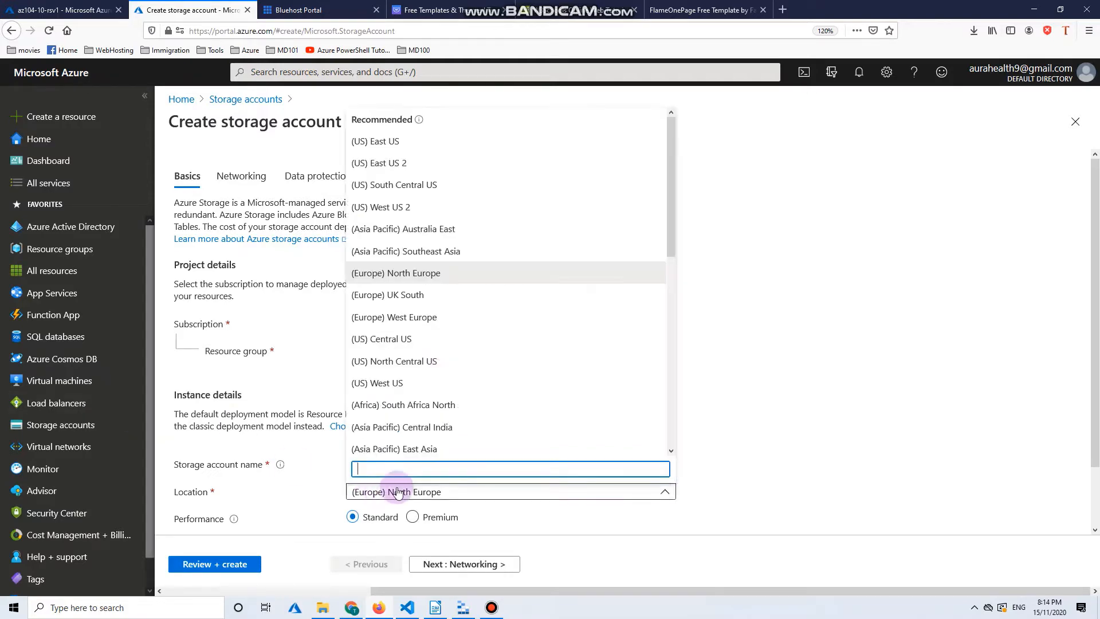
{"action": "left_click", "coordinate": [430, 251]}
Set replication to Locally-redundant storage (LRS), and review and create the storage account
{"action": "scroll", "coordinate": [223, 464], "scroll_direction": "down", "scroll_amount": 2}
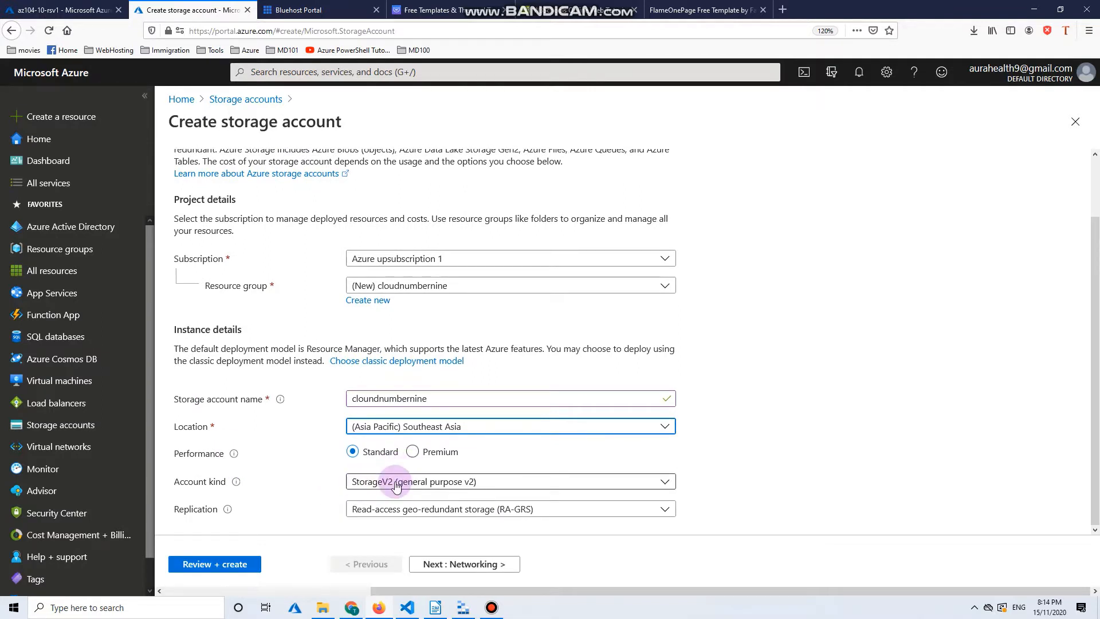
{"action": "left_click", "coordinate": [385, 510]}
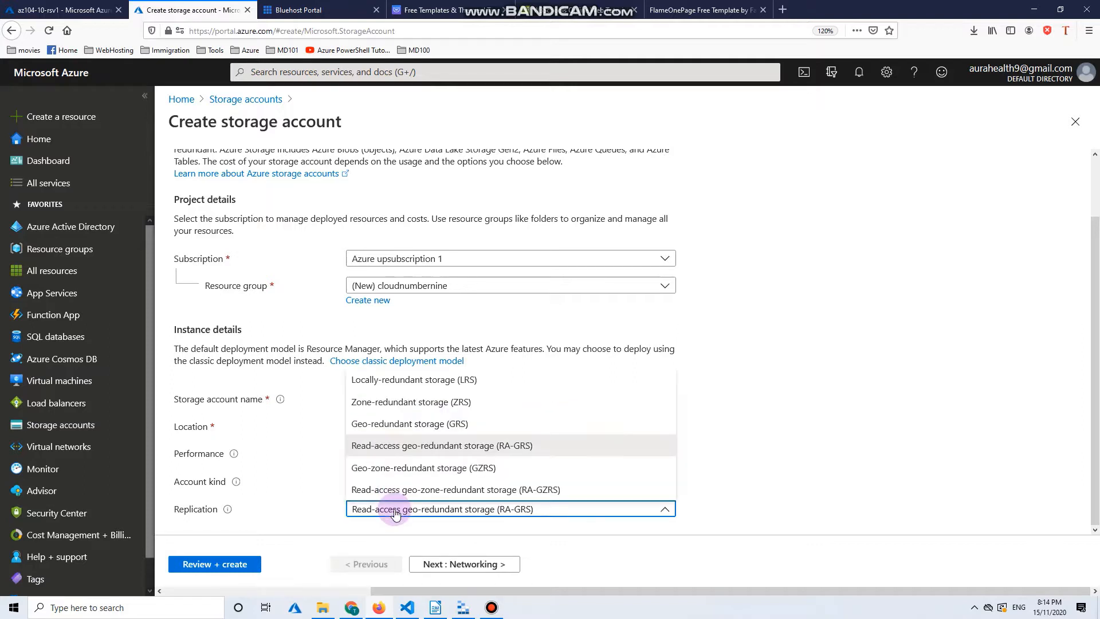
{"action": "left_click", "coordinate": [448, 388]}
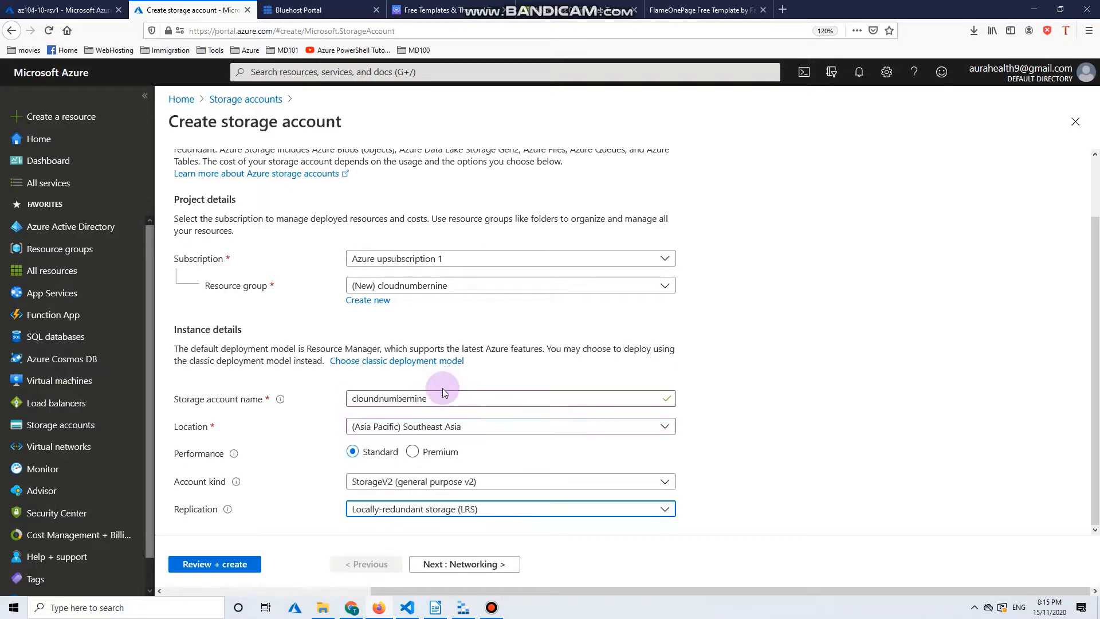
{"action": "scroll", "coordinate": [296, 476], "scroll_direction": "up", "scroll_amount": 2}
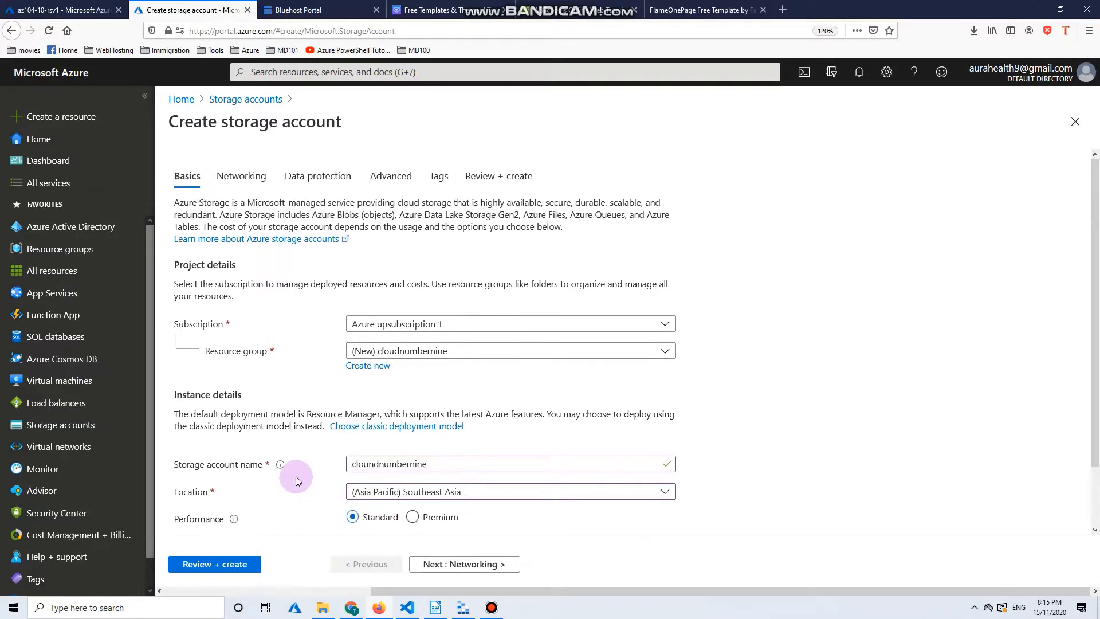
{"action": "left_click", "coordinate": [240, 563]}
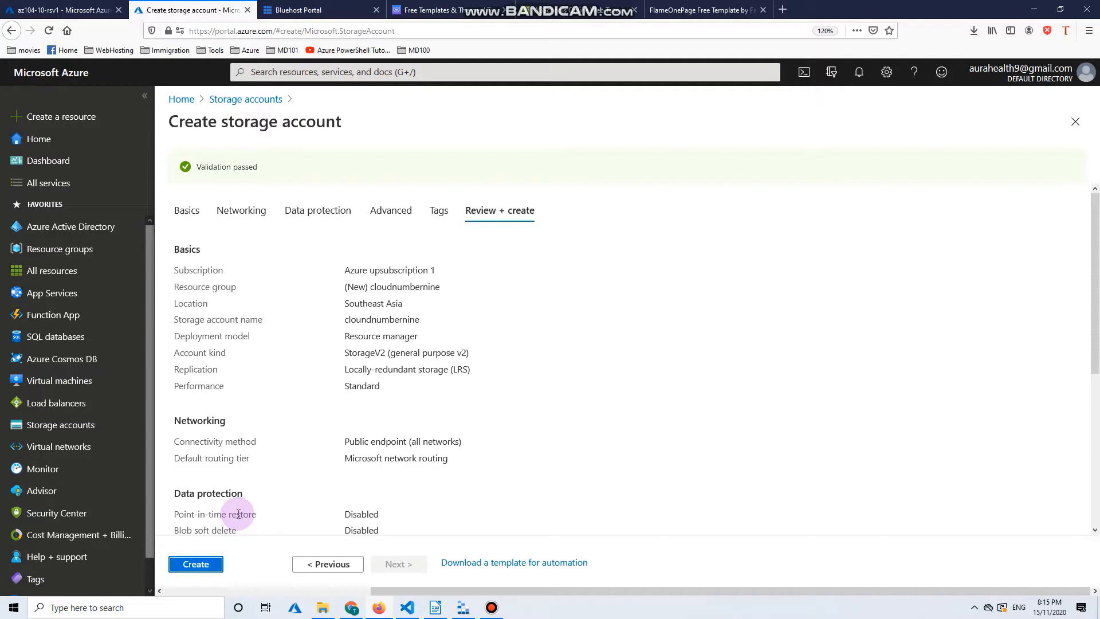
{"action": "left_click", "coordinate": [197, 565]}
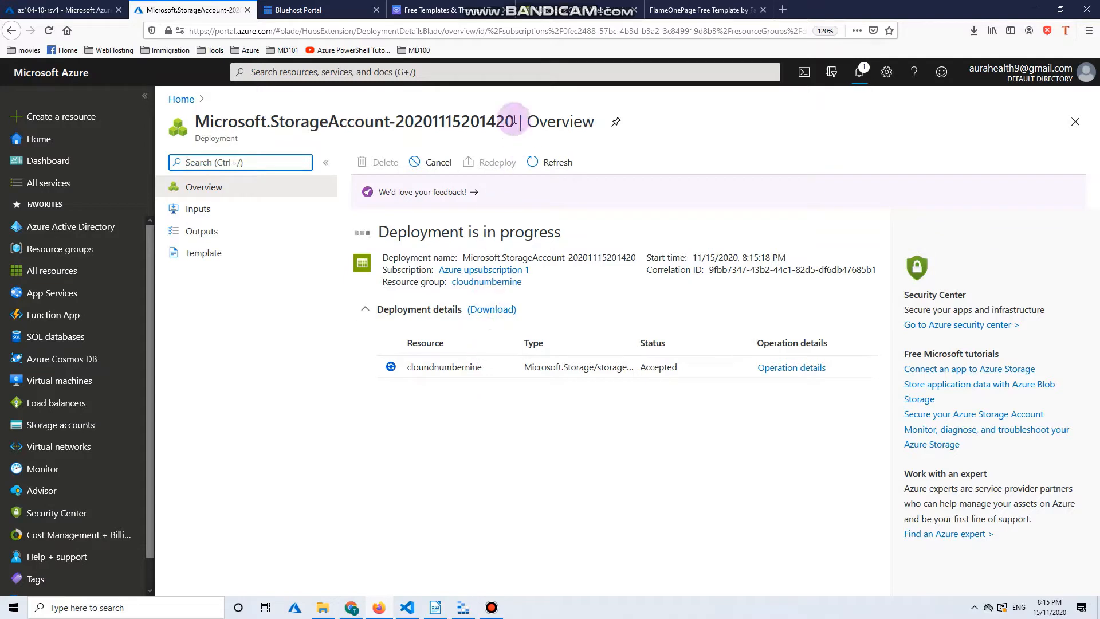
View the free website templates page and the flameonepage template folder inside website template in Downloads
{"action": "left_click", "coordinate": [457, 12]}
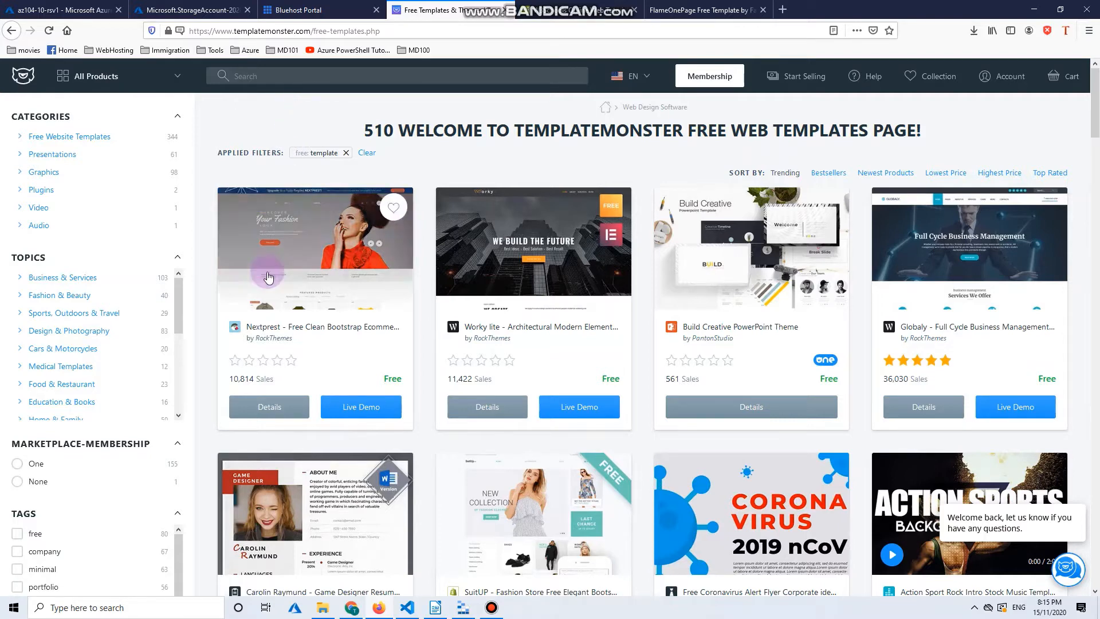
{"action": "left_click", "coordinate": [321, 611]}
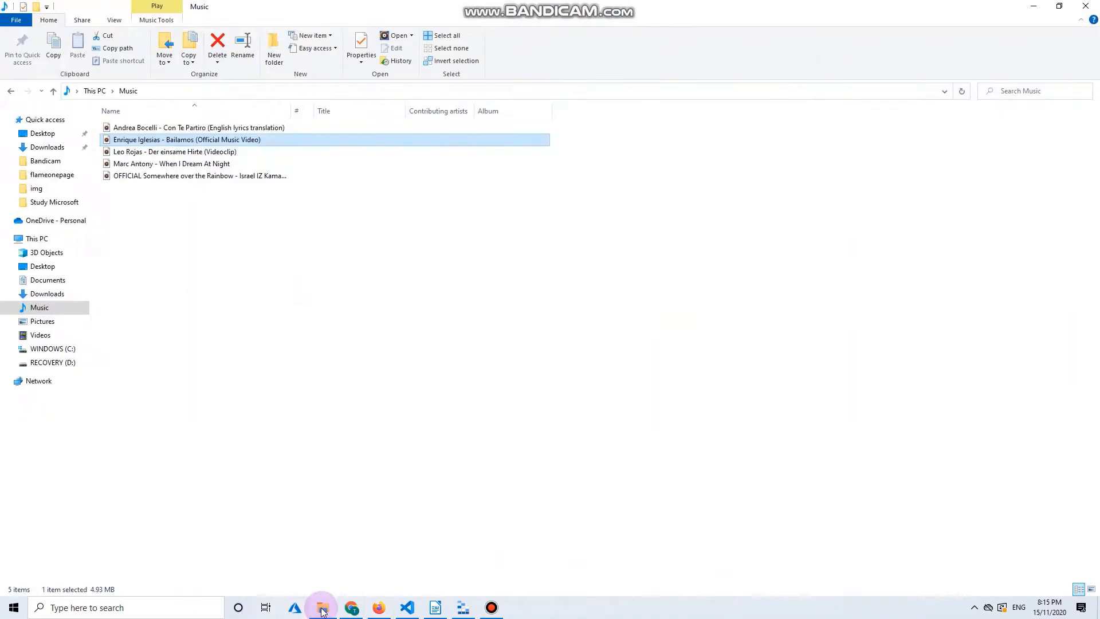
{"action": "left_click", "coordinate": [46, 148]}
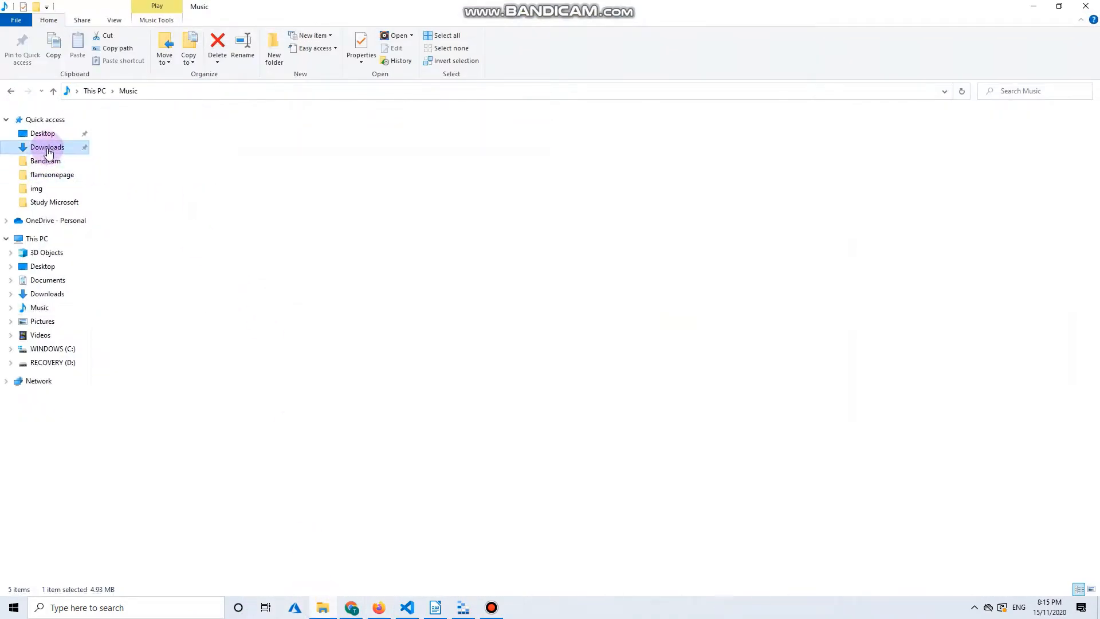
{"action": "double_click", "coordinate": [183, 154]}
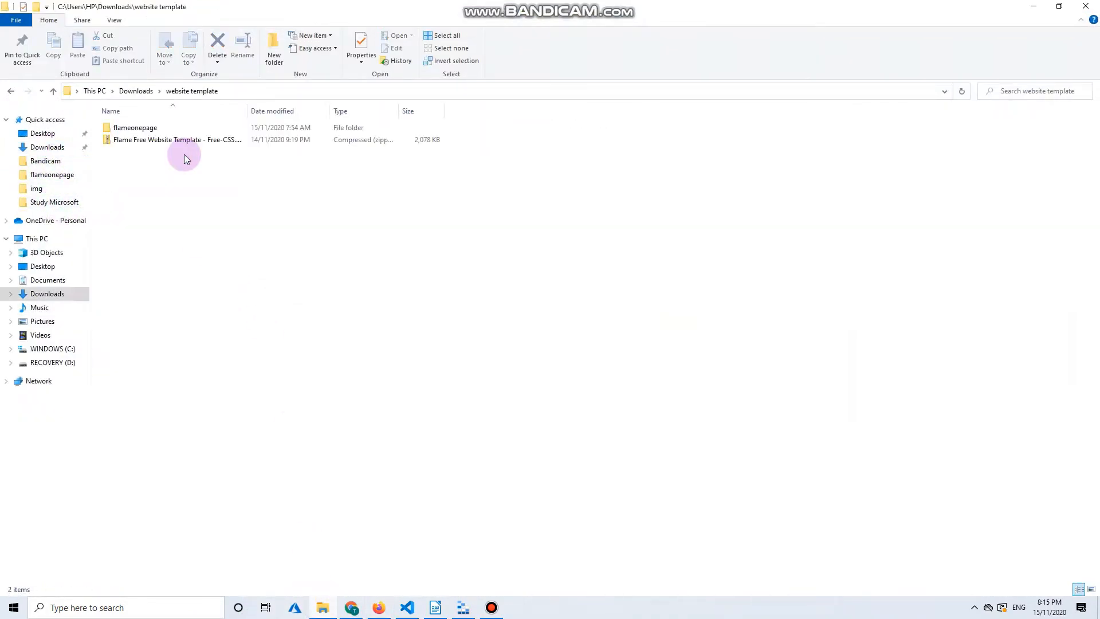
{"action": "double_click", "coordinate": [155, 130]}
{"action": "left_click", "coordinate": [153, 131]}
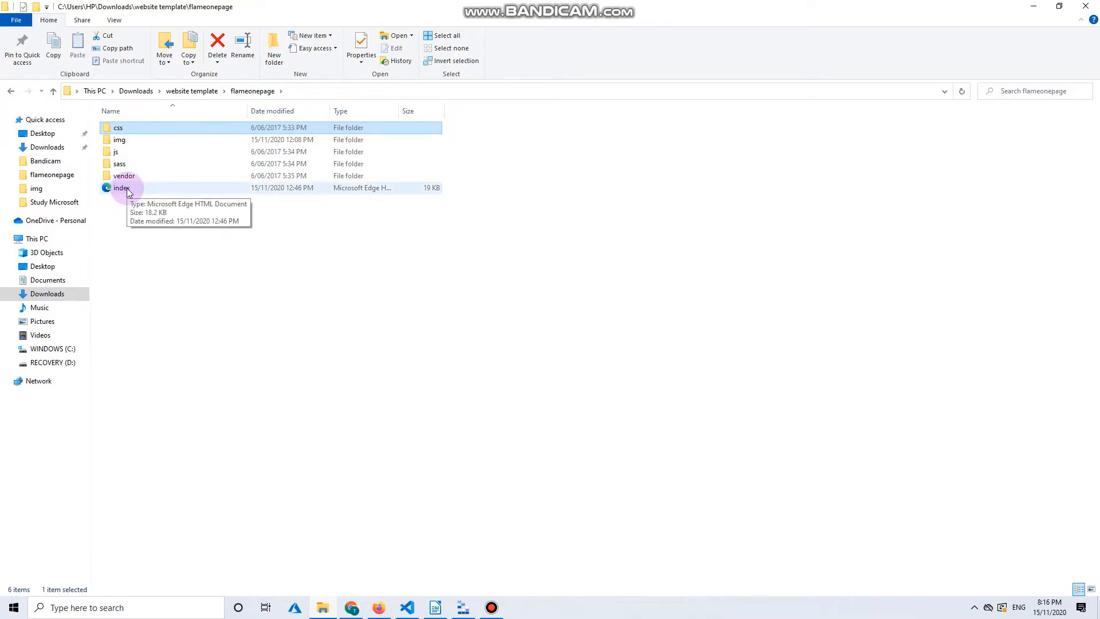
View the index.html code in Visual Studio Code and examine the rendered page's Home, About Me and Services sections in Firefox
{"action": "left_click", "coordinate": [407, 606]}
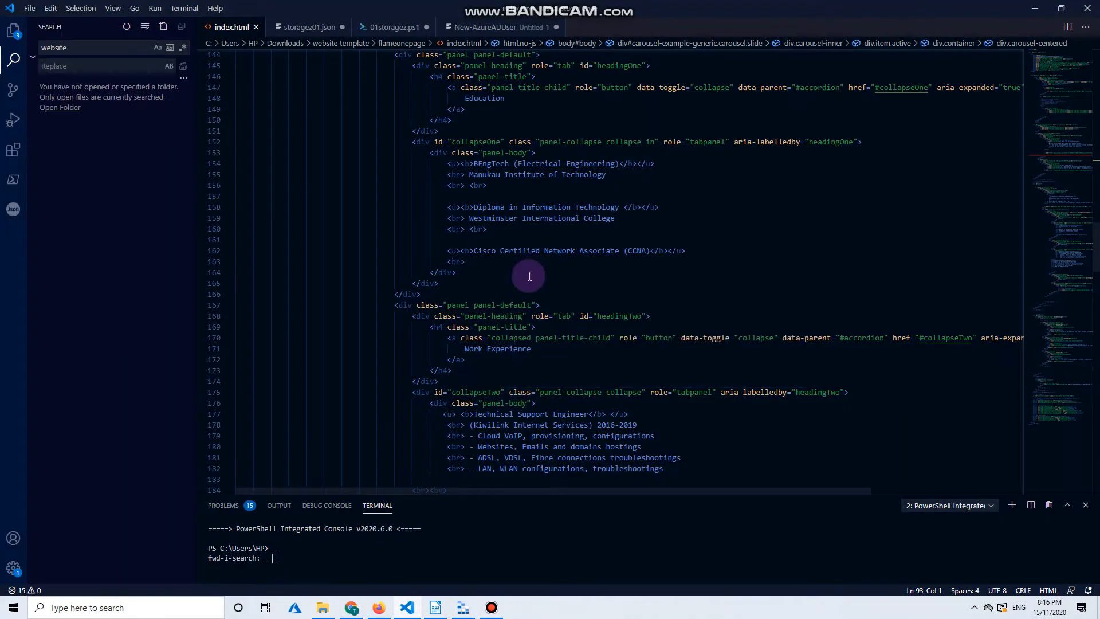
{"action": "left_click", "coordinate": [1040, 10]}
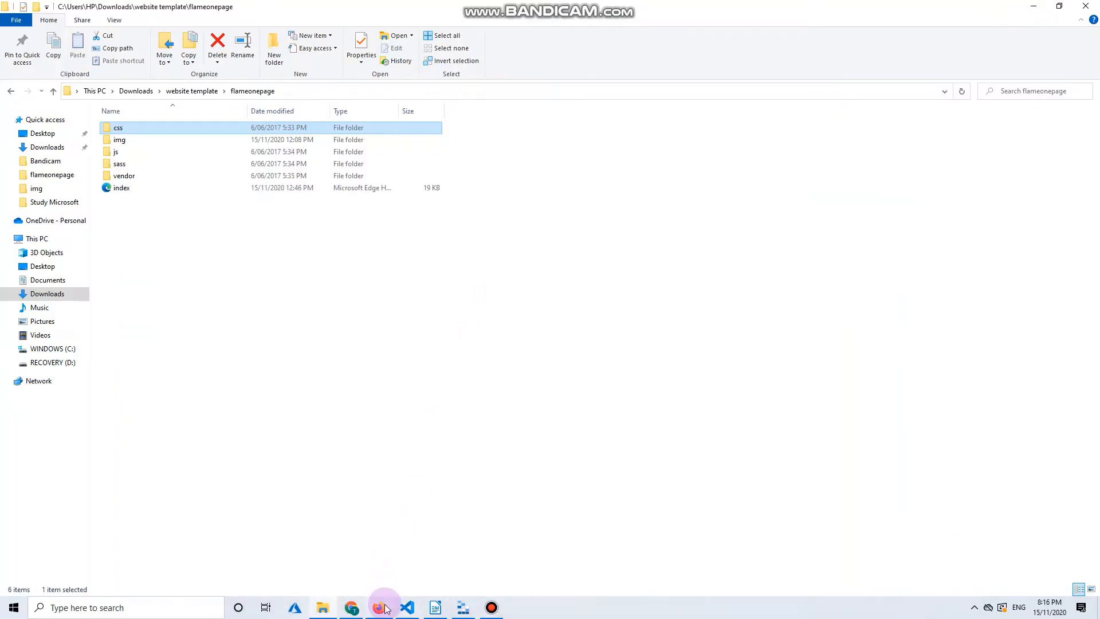
{"action": "mouse_move", "coordinate": [384, 608]}
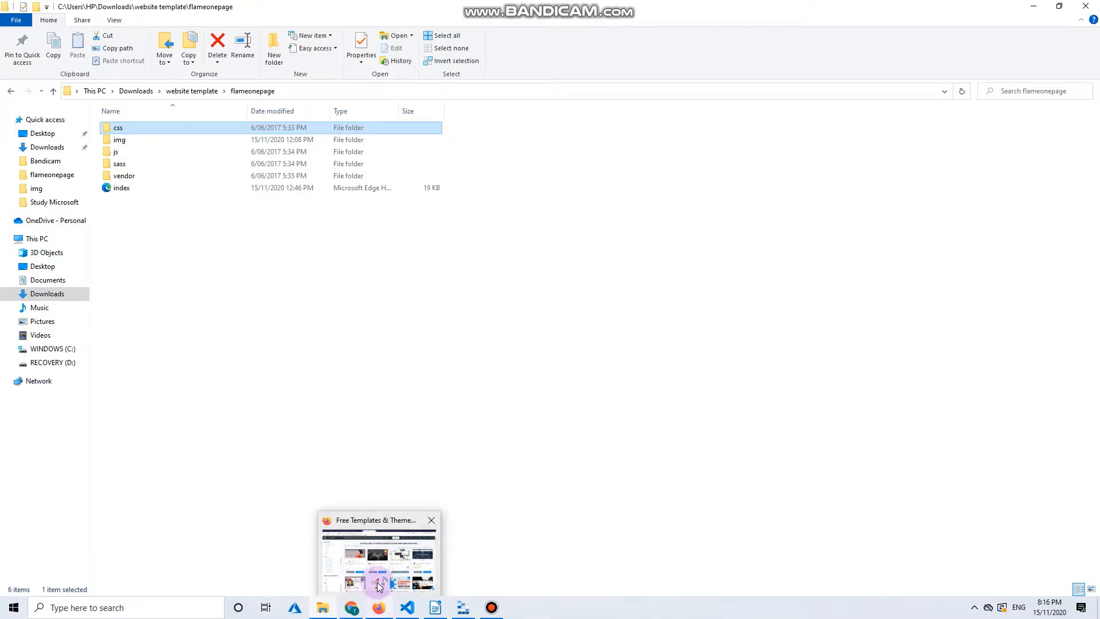
{"action": "left_click", "coordinate": [379, 586]}
{"action": "left_click", "coordinate": [688, 16]}
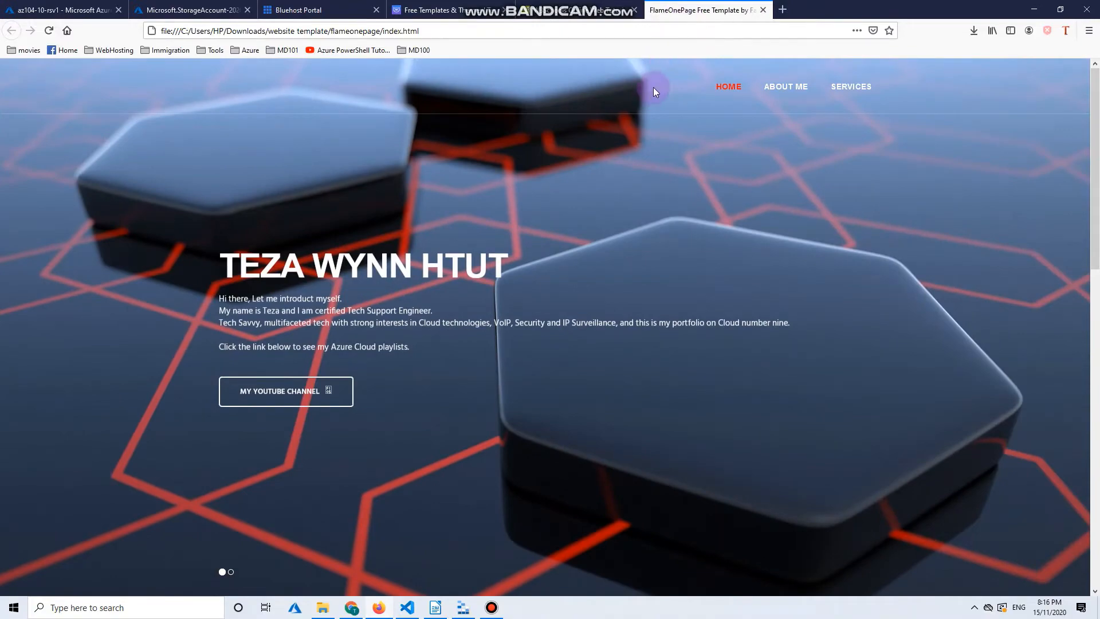
{"action": "left_click", "coordinate": [787, 86]}
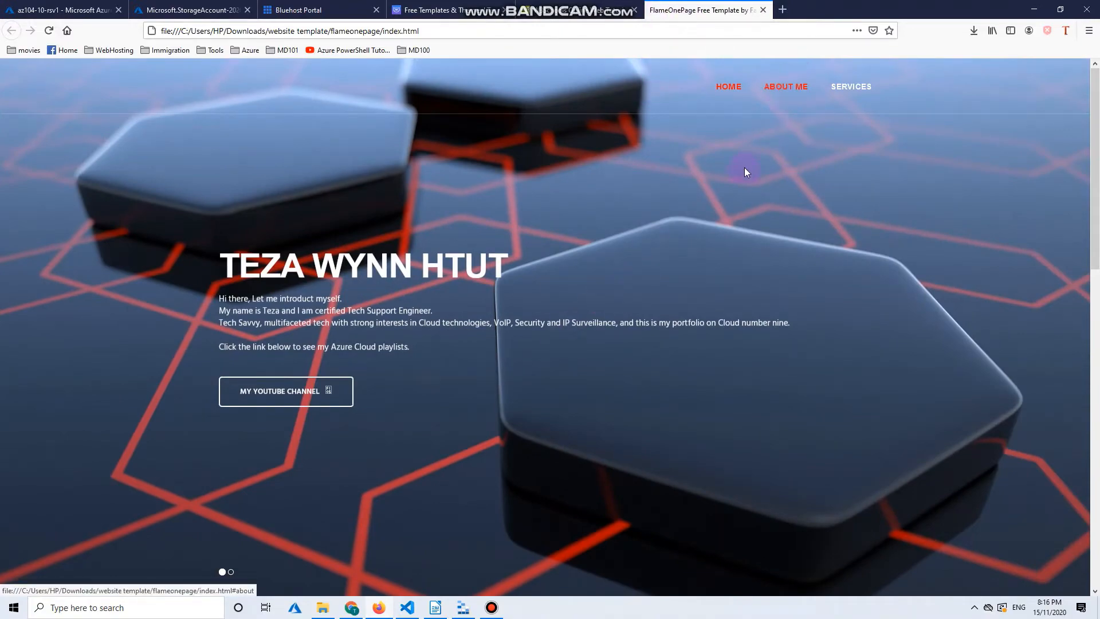
{"action": "scroll", "coordinate": [743, 171], "scroll_direction": "down", "scroll_amount": 5}
{"action": "scroll", "coordinate": [743, 171], "scroll_direction": "up", "scroll_amount": 10}
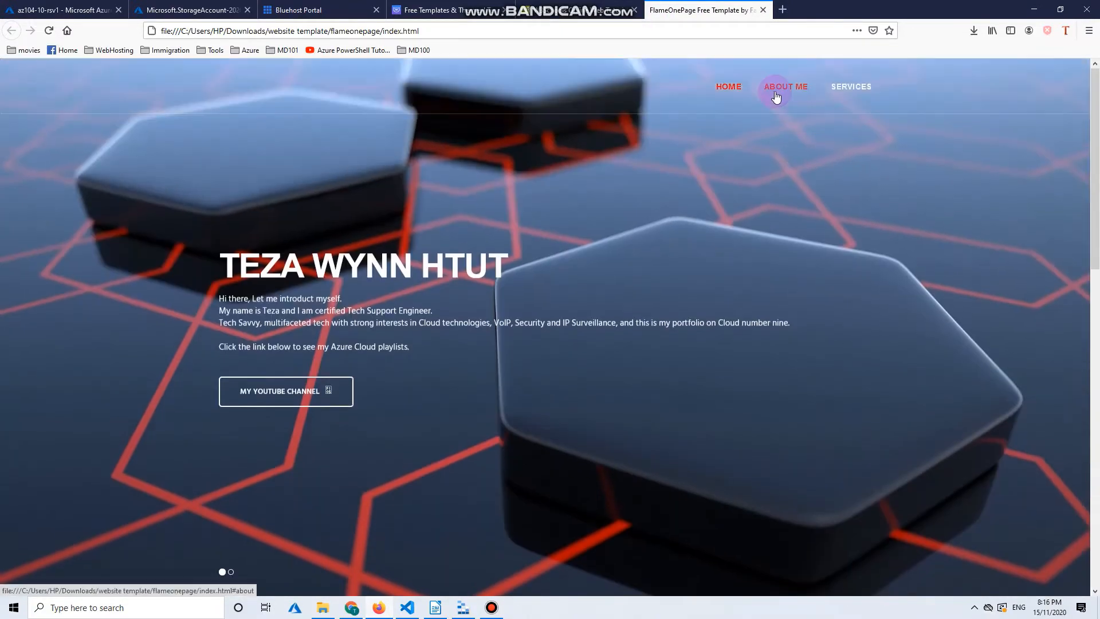
{"action": "left_click", "coordinate": [831, 90]}
{"action": "left_click", "coordinate": [731, 87]}
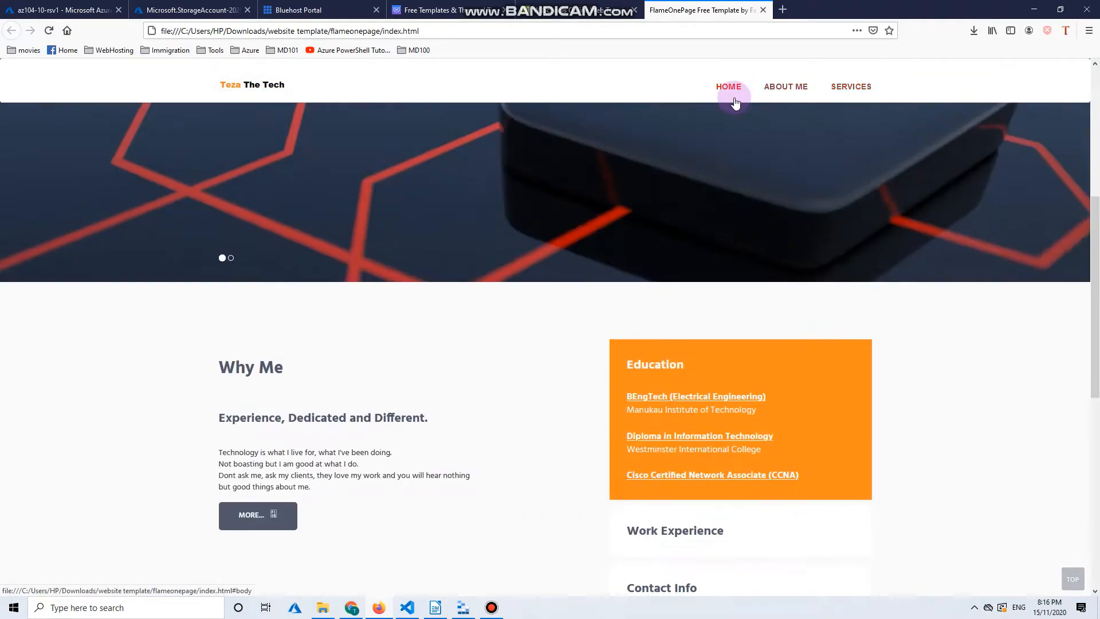
Return to the storage account deployment in the Azure portal and open the new account's blob containers
{"action": "left_click", "coordinate": [216, 11]}
{"action": "left_click", "coordinate": [465, 364]}
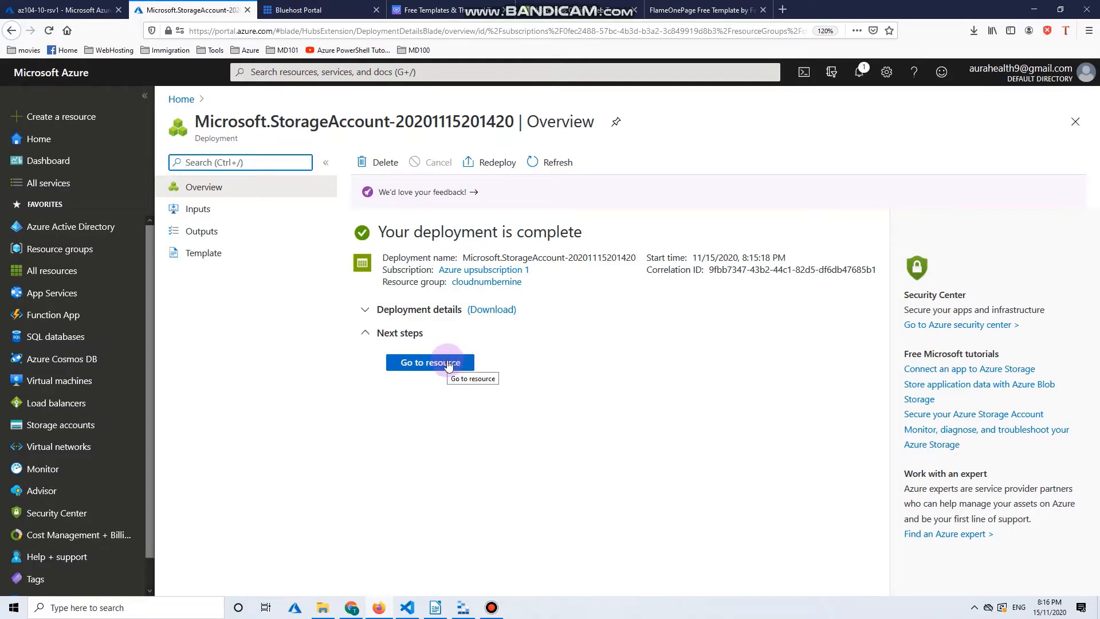
{"action": "left_click", "coordinate": [448, 363]}
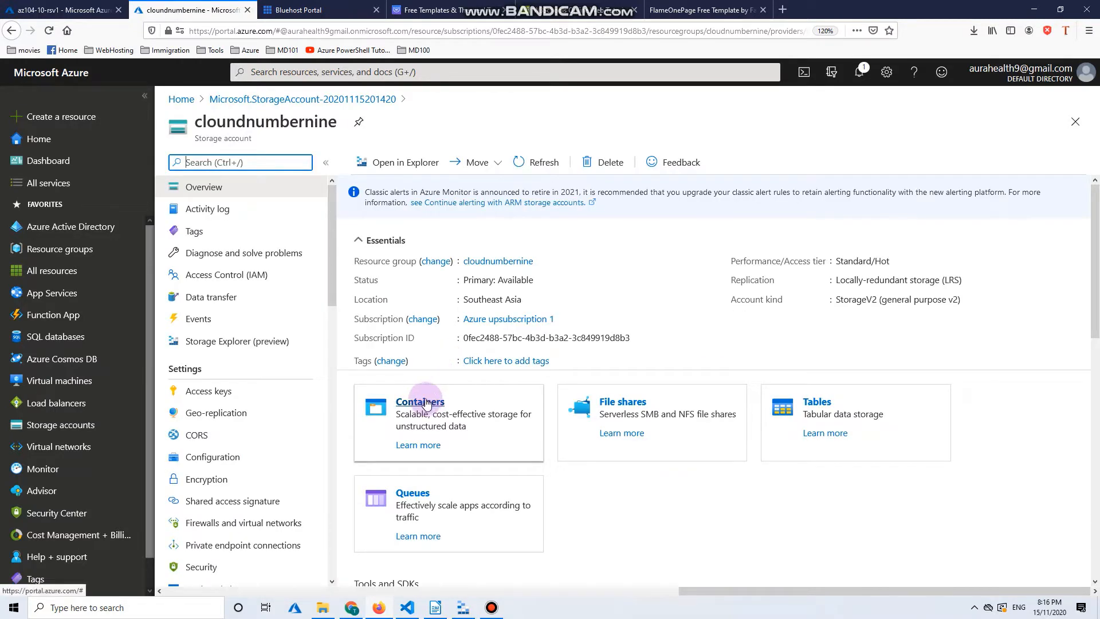
{"action": "left_click", "coordinate": [426, 403]}
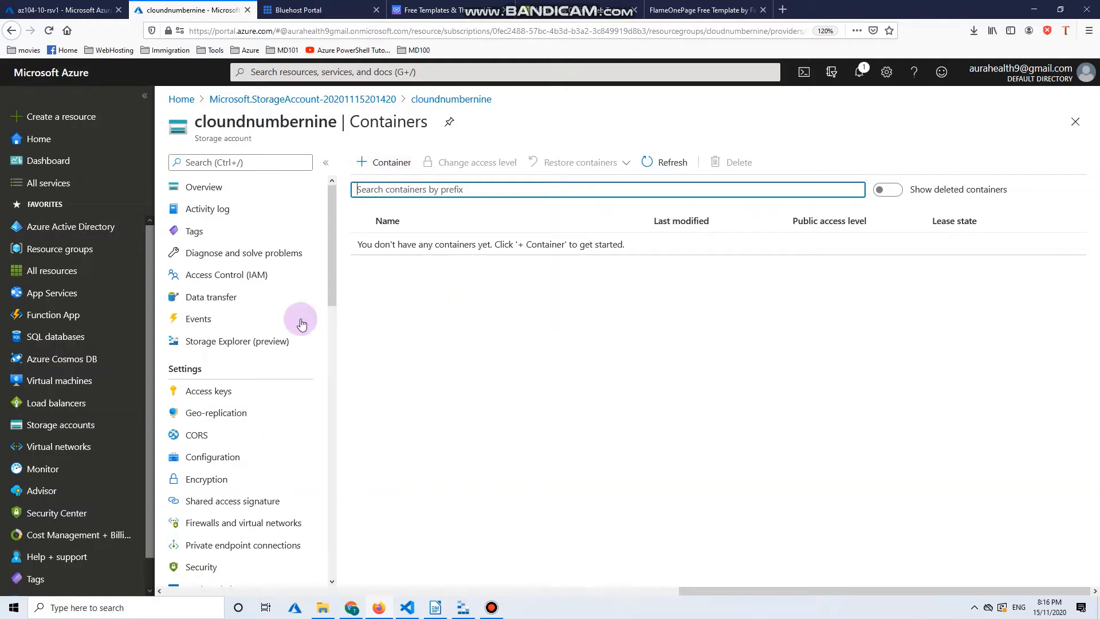
{"action": "scroll", "coordinate": [278, 355], "scroll_direction": "down", "scroll_amount": 5}
{"action": "scroll", "coordinate": [276, 359], "scroll_direction": "down", "scroll_amount": 1}
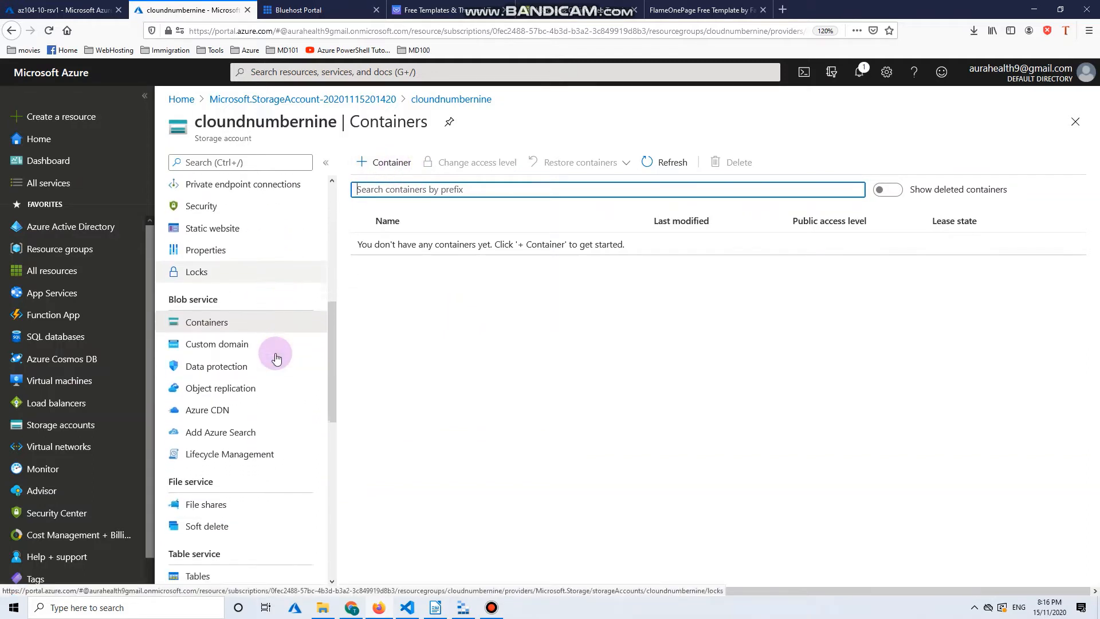
{"action": "scroll", "coordinate": [277, 358], "scroll_direction": "up", "scroll_amount": 2}
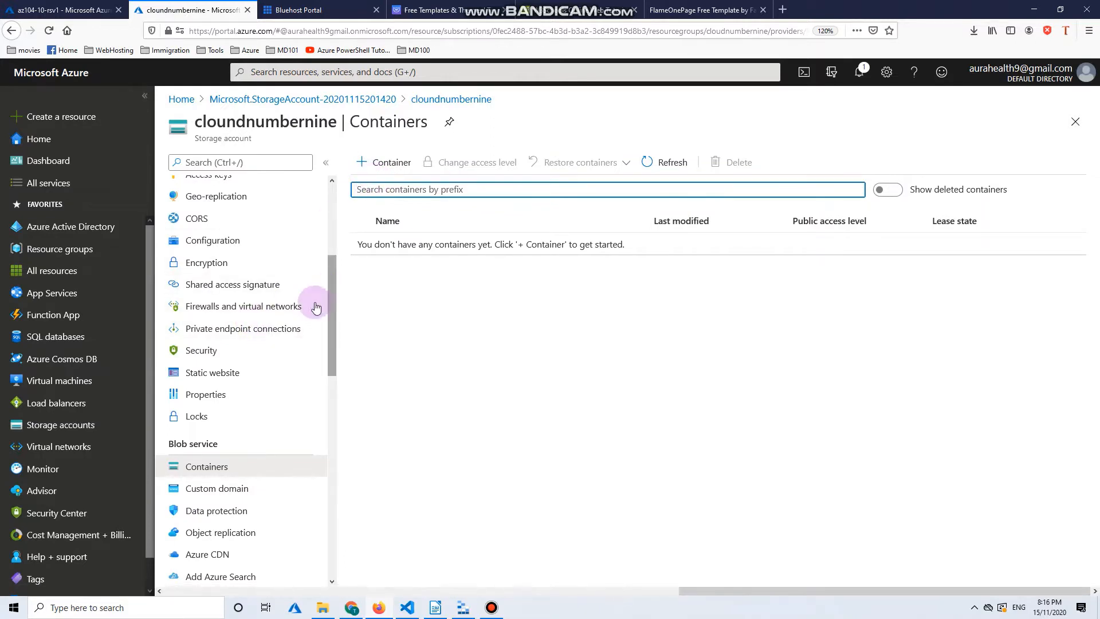
{"action": "scroll", "coordinate": [239, 369], "scroll_direction": "up", "scroll_amount": 4}
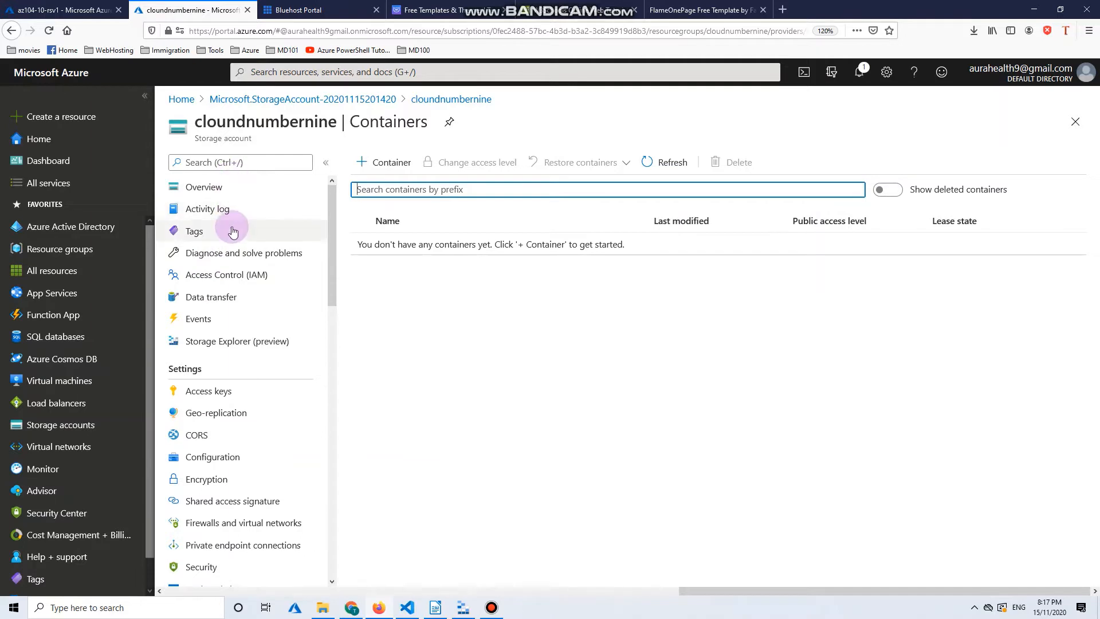
Enable static website hosting for the storage account with index document index.html and error document 404.html, and save the settings
{"action": "scroll", "coordinate": [207, 494], "scroll_direction": "down", "scroll_amount": 1}
{"action": "scroll", "coordinate": [207, 494], "scroll_direction": "down", "scroll_amount": 2}
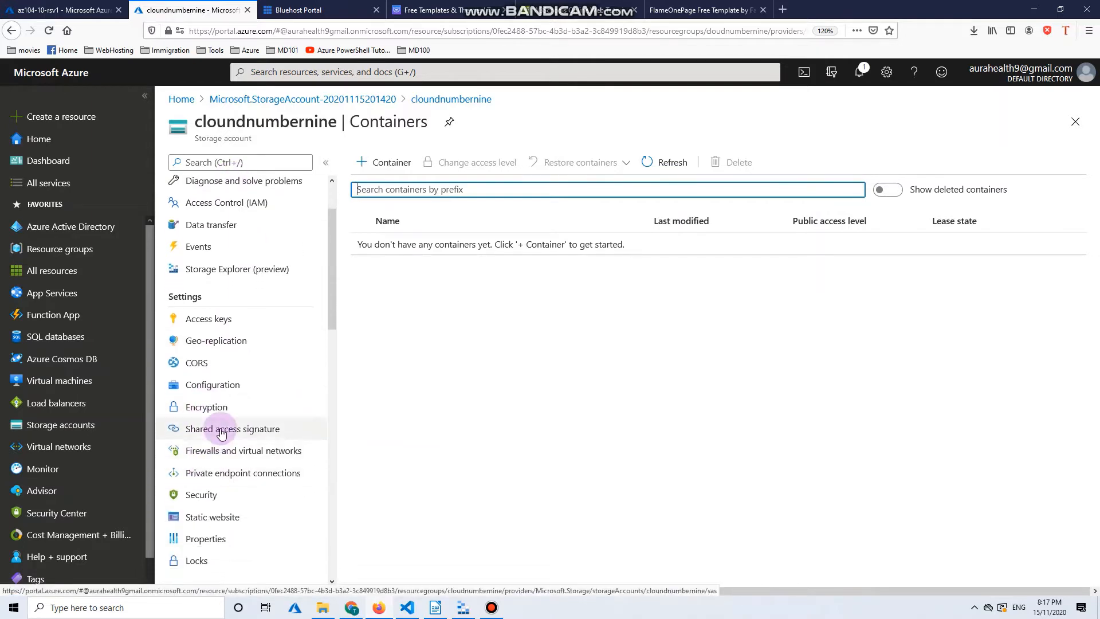
{"action": "left_click", "coordinate": [216, 519]}
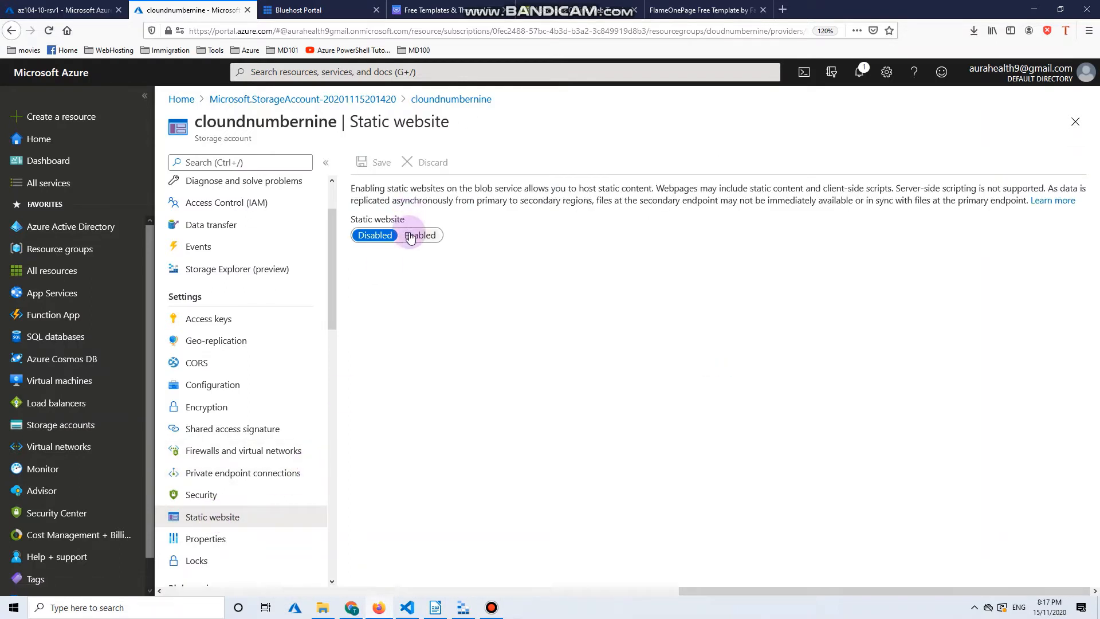
{"action": "left_click", "coordinate": [411, 239]}
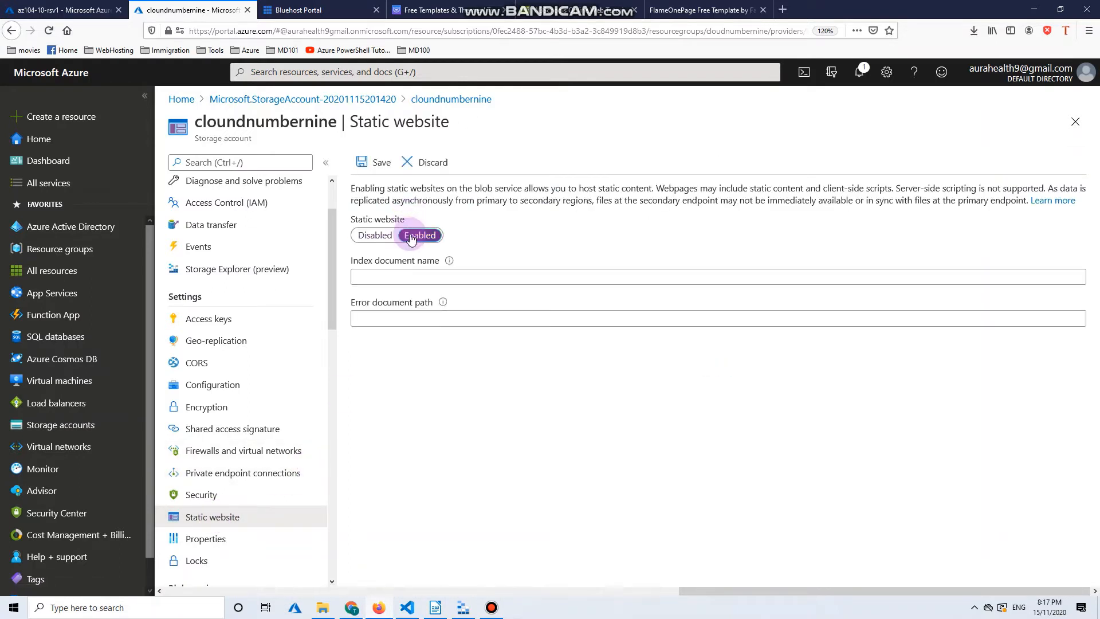
{"action": "left_click", "coordinate": [386, 276]}
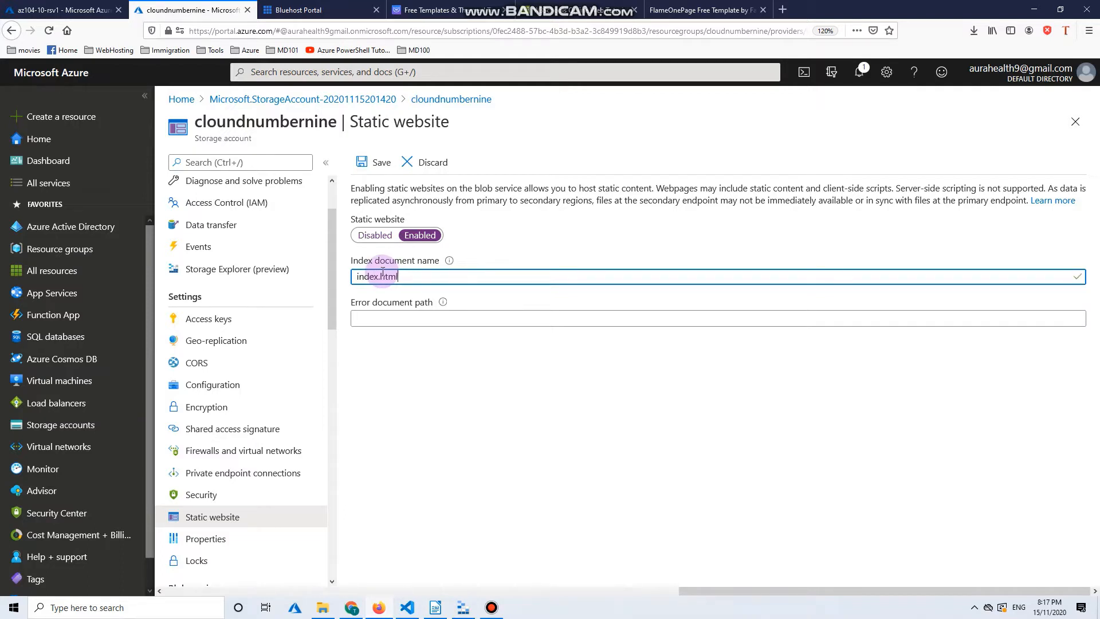
{"action": "key", "text": "Tab"}
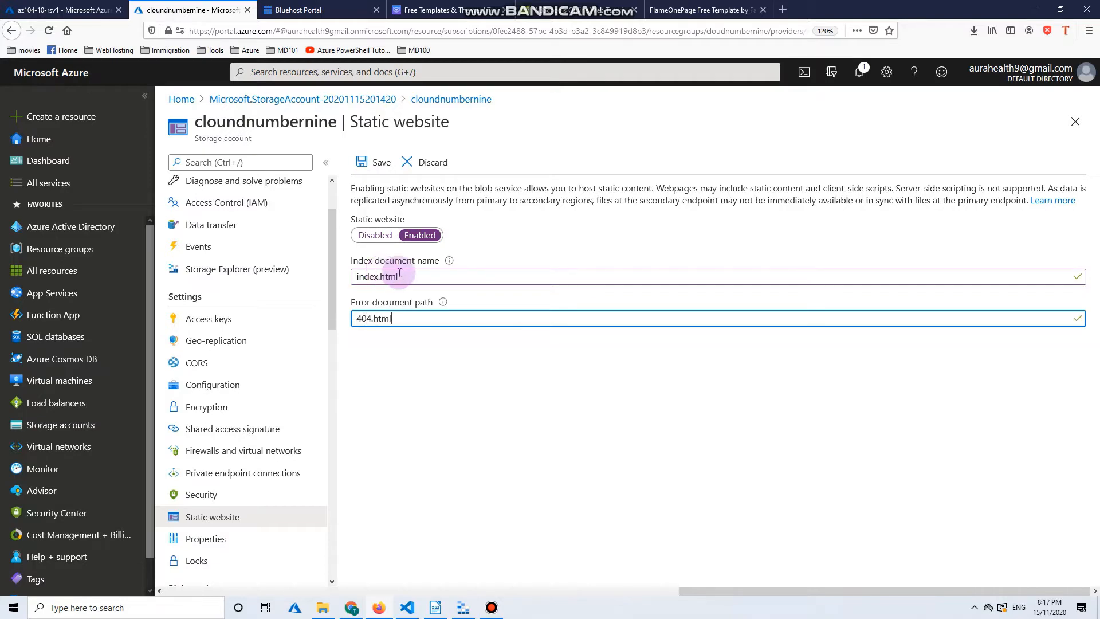
{"action": "left_click", "coordinate": [376, 169]}
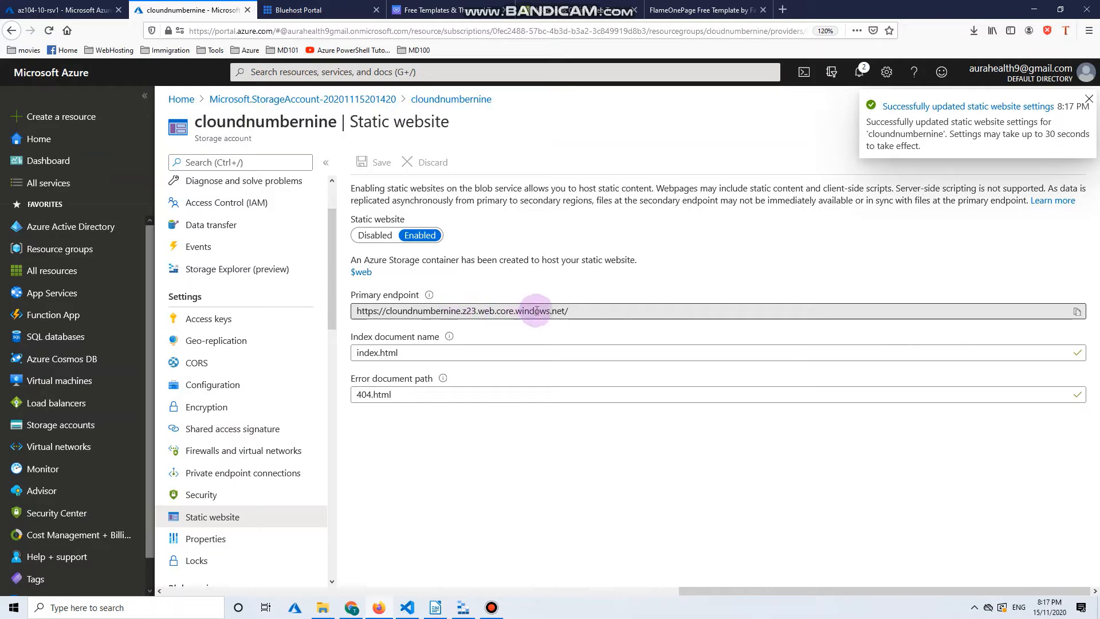
Copy the static website's primary endpoint URL
{"action": "left_click_drag", "start_coordinate": [574, 312], "coordinate": [355, 311]}
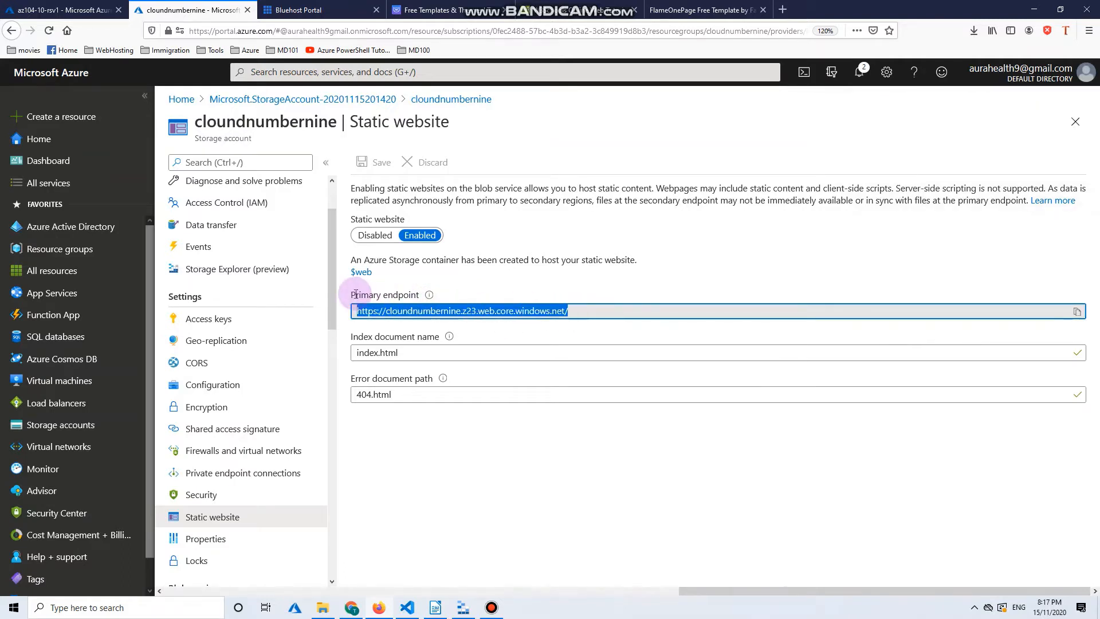
{"action": "right_click", "coordinate": [402, 313]}
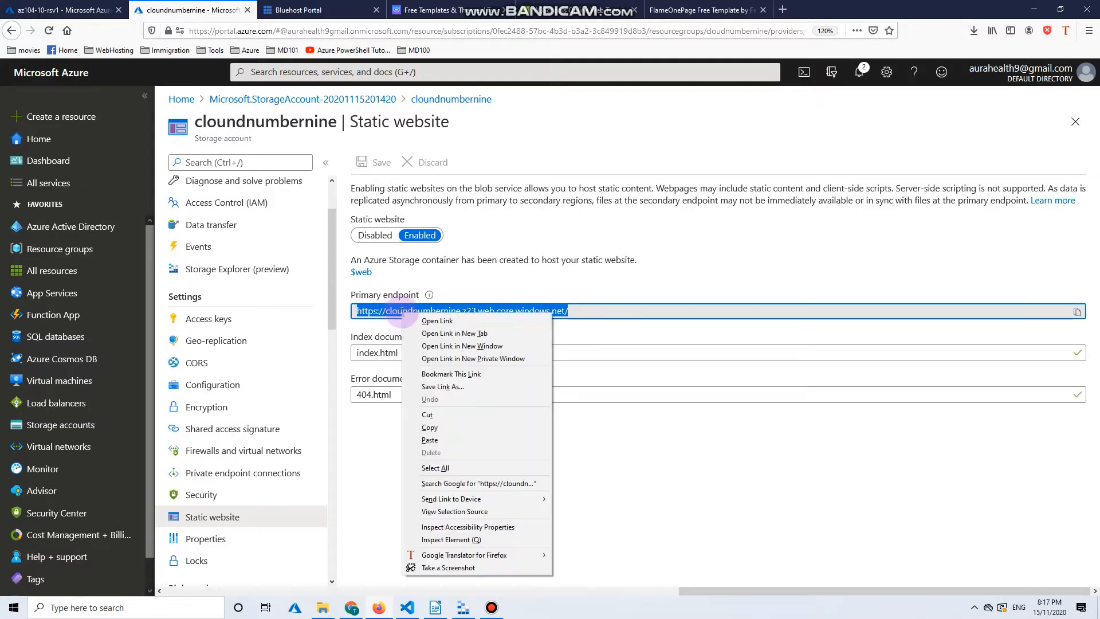
{"action": "left_click", "coordinate": [448, 426]}
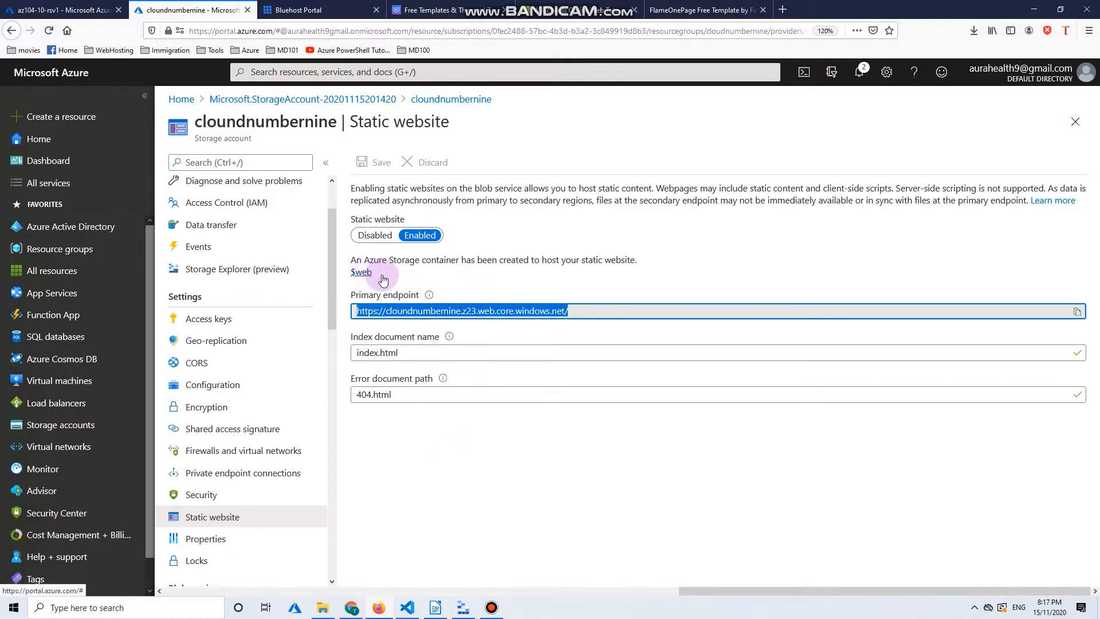
Open the $web container created for the static website
{"action": "left_click", "coordinate": [348, 275]}
{"action": "left_click_drag", "start_coordinate": [348, 267], "coordinate": [376, 281]}
{"action": "left_click", "coordinate": [487, 247]}
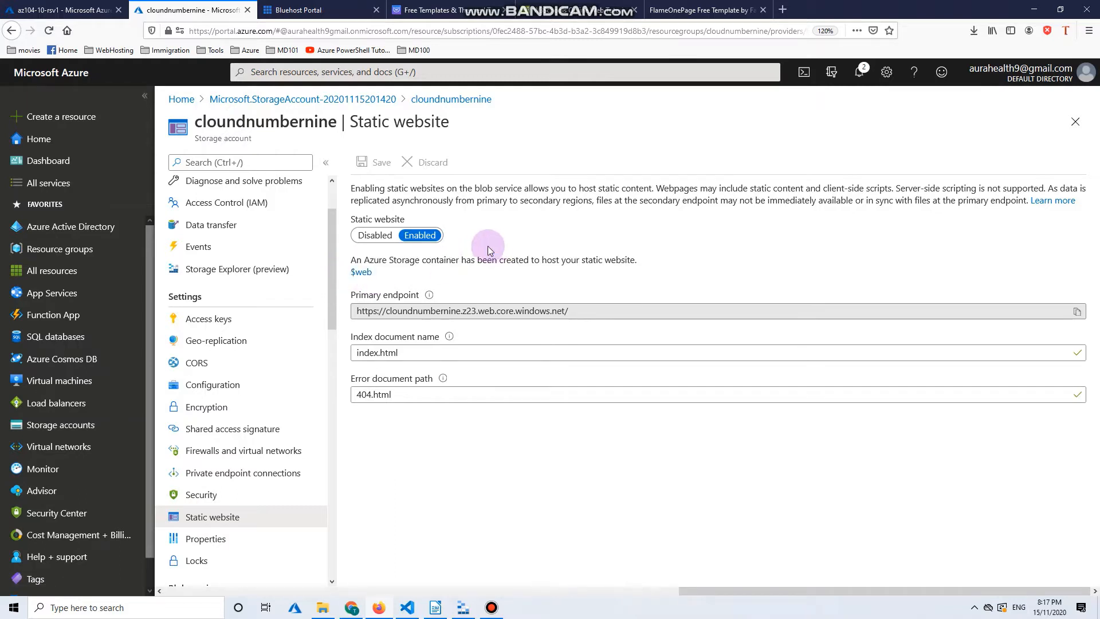
{"action": "left_click", "coordinate": [361, 273]}
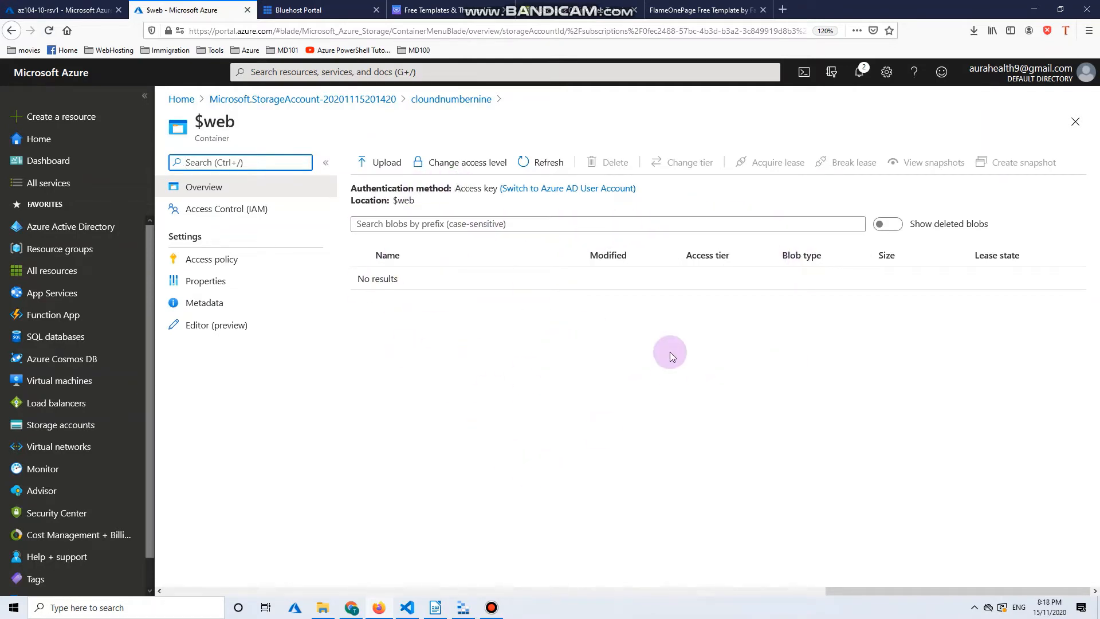
{"action": "left_click", "coordinate": [379, 170]}
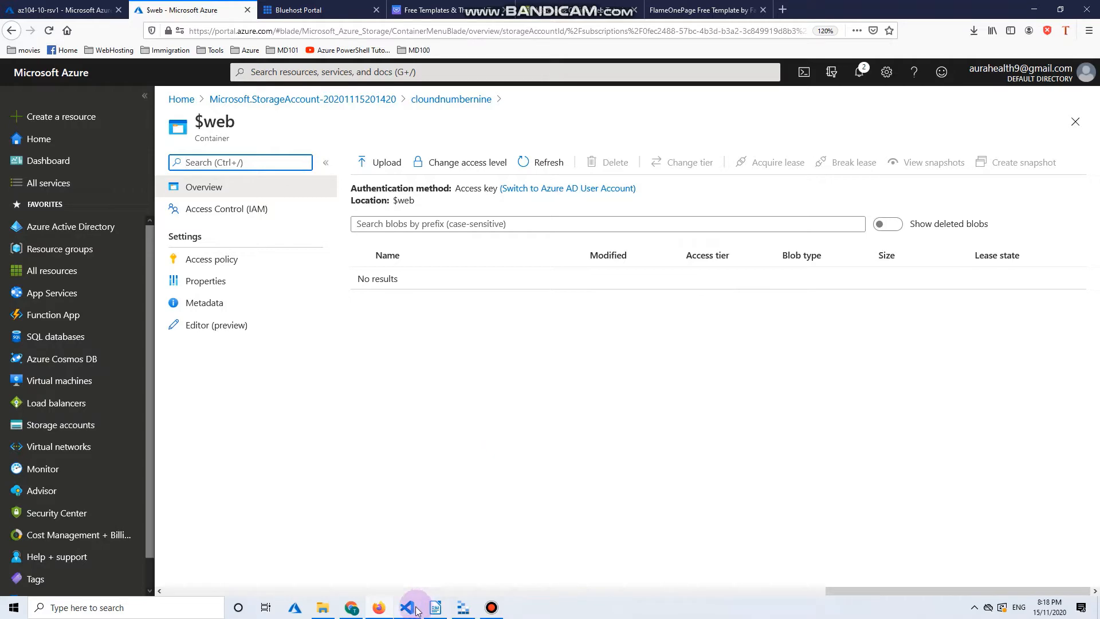
Switch to Microsoft Azure Storage Explorer and view the options for connecting to Azure Storage, including adding an Azure account
{"action": "left_click", "coordinate": [462, 609]}
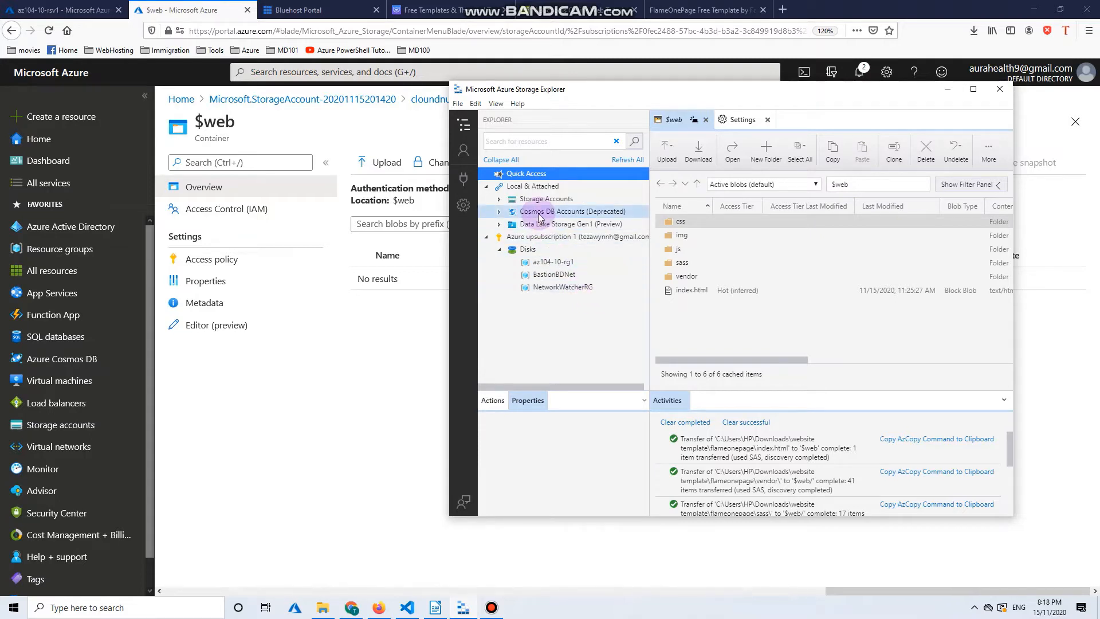
{"action": "left_click", "coordinate": [466, 179]}
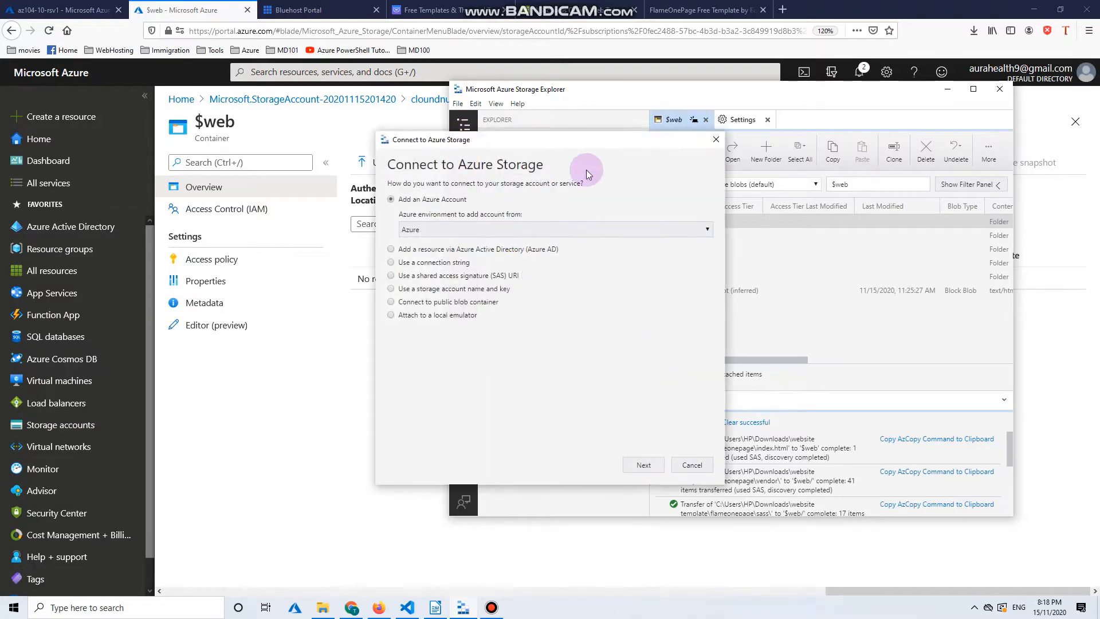
{"action": "left_click", "coordinate": [454, 204]}
{"action": "left_click", "coordinate": [454, 201]}
{"action": "left_click", "coordinate": [454, 218]}
{"action": "left_click", "coordinate": [716, 139]}
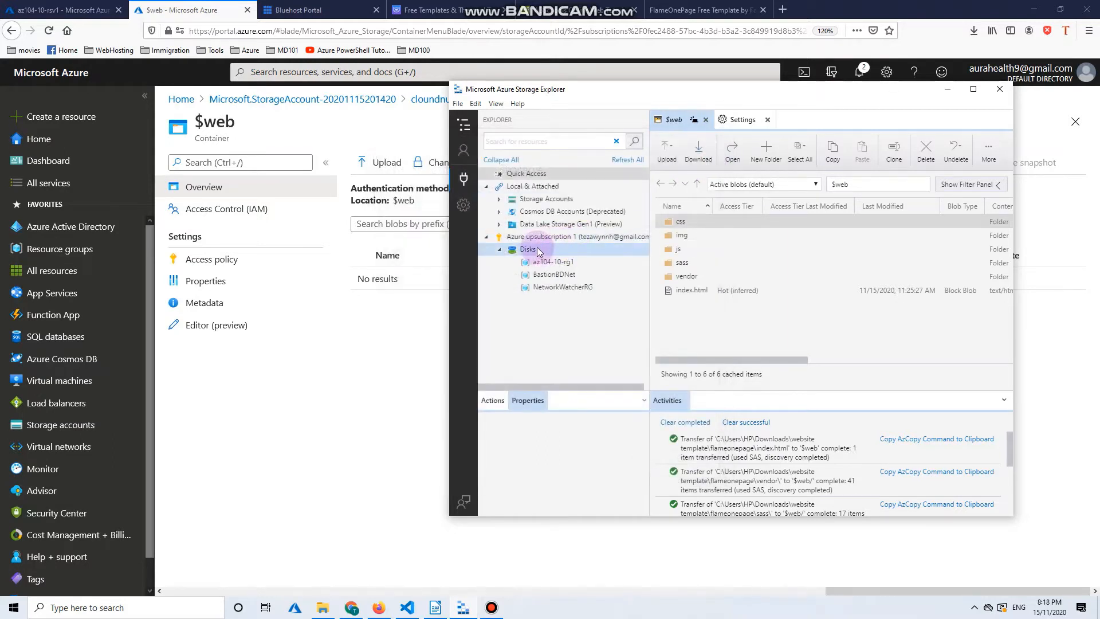
Refresh all resources in Storage Explorer and expand the cloundnumbernine storage account under the Azure subscription
{"action": "left_click", "coordinate": [547, 262]}
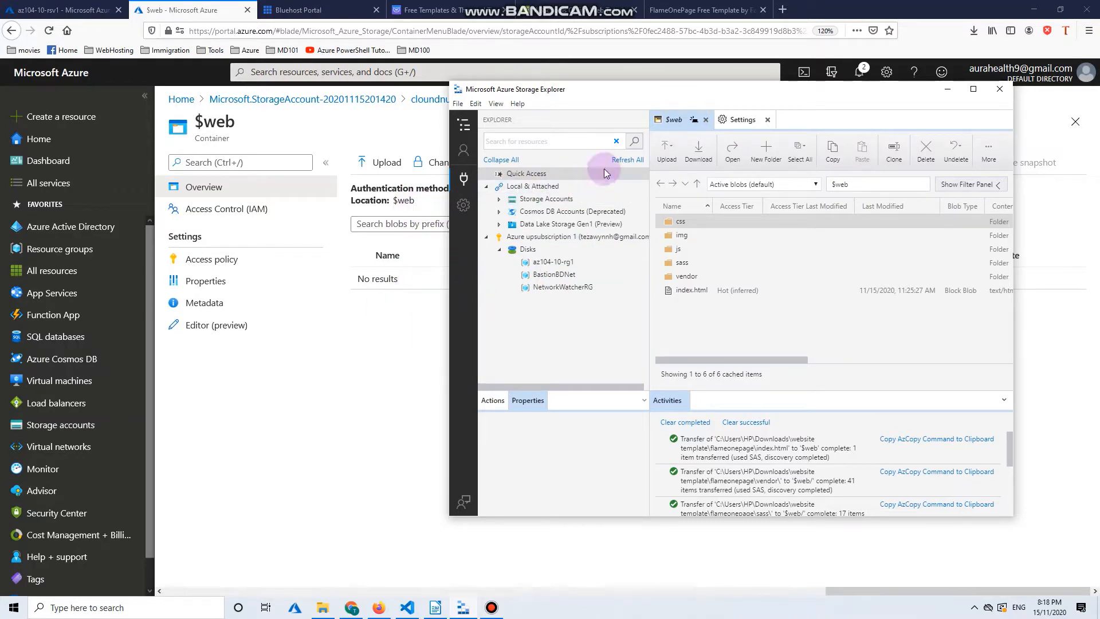
{"action": "left_click", "coordinate": [623, 160]}
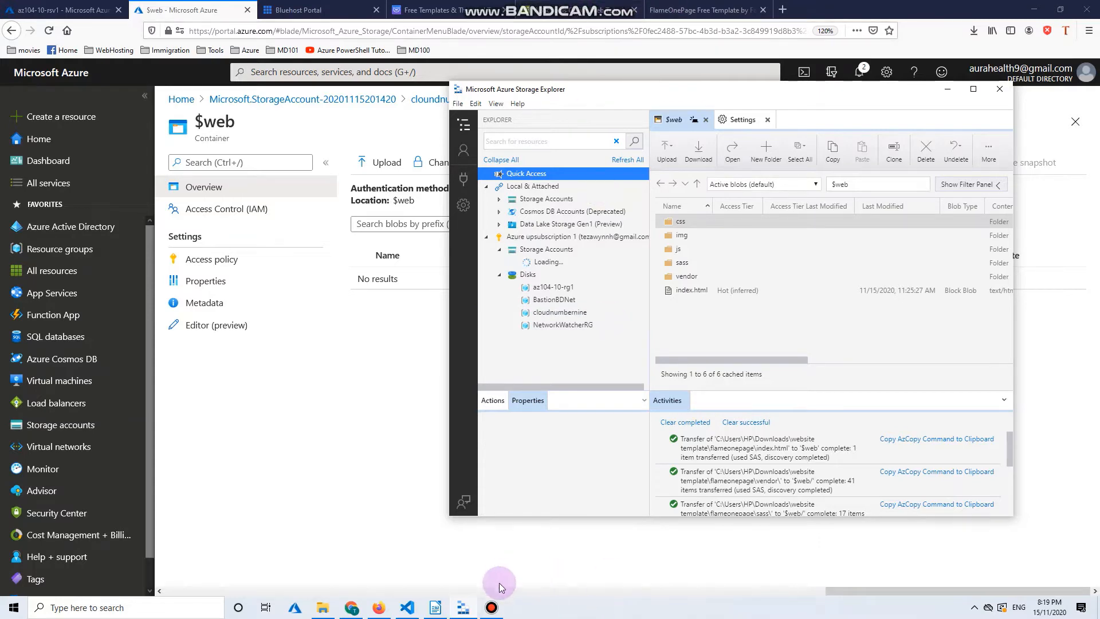
{"action": "left_click", "coordinate": [493, 609]}
{"action": "left_click", "coordinate": [493, 608]}
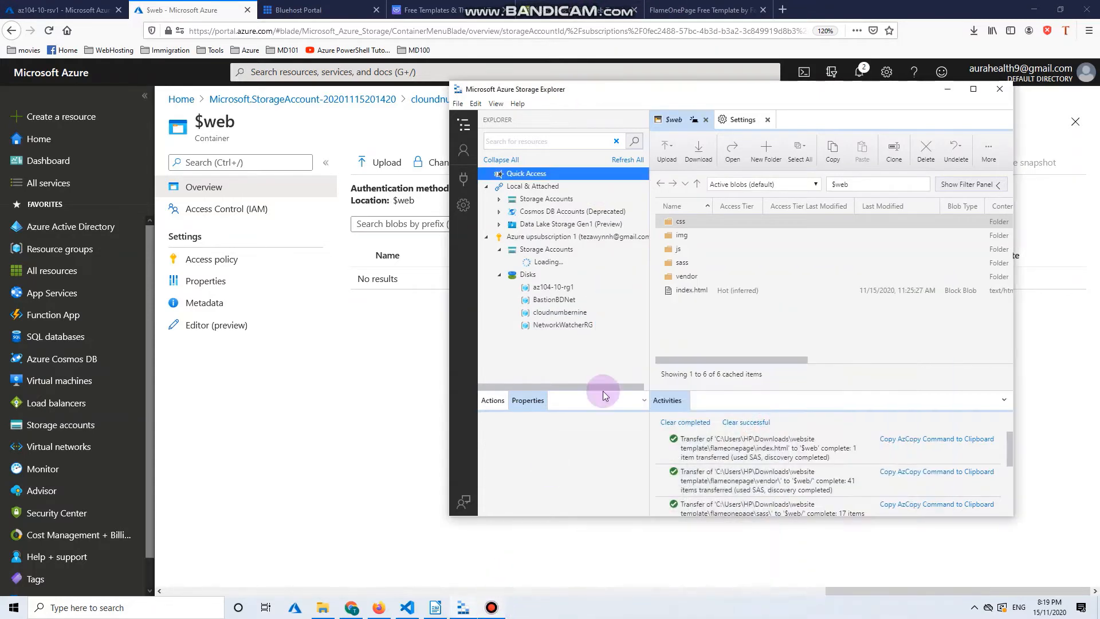
{"action": "left_click", "coordinate": [619, 162]}
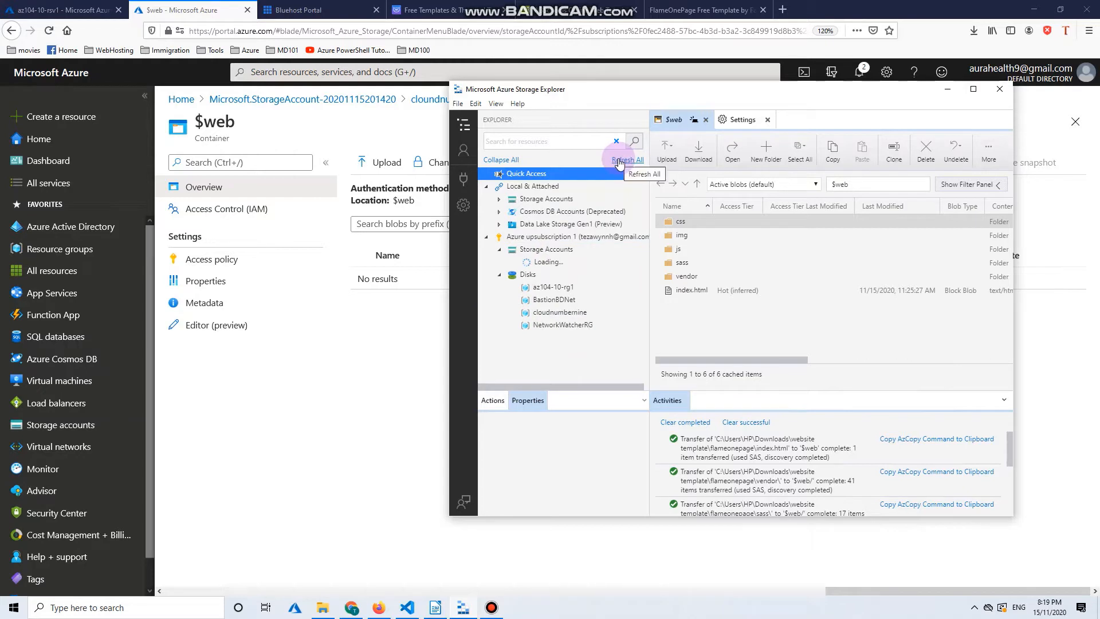
{"action": "left_click", "coordinate": [528, 251]}
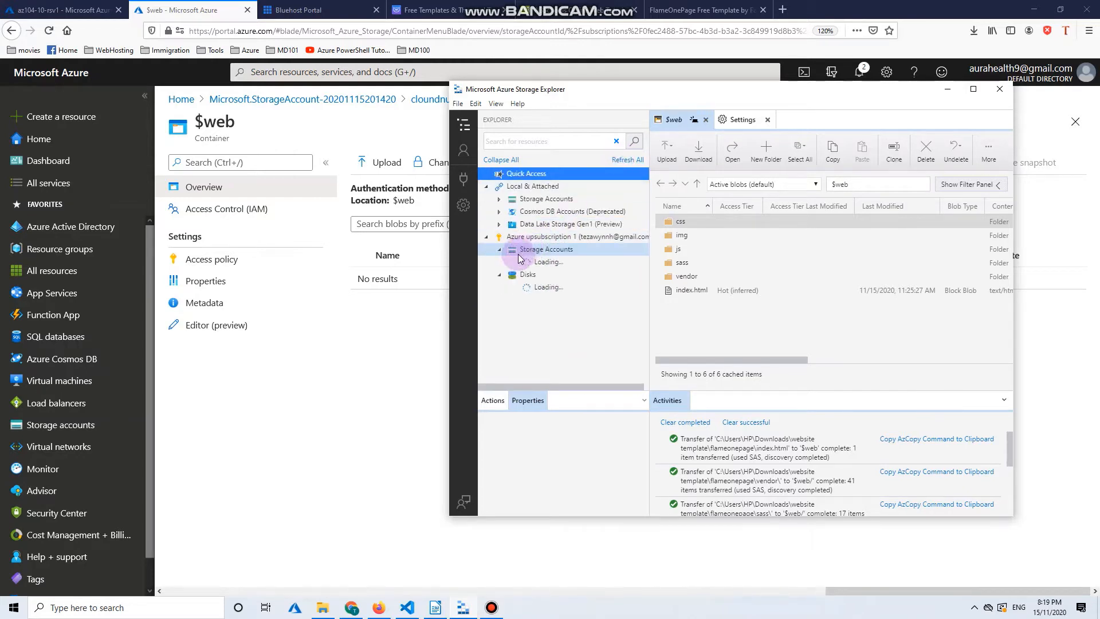
{"action": "left_click", "coordinate": [514, 263]}
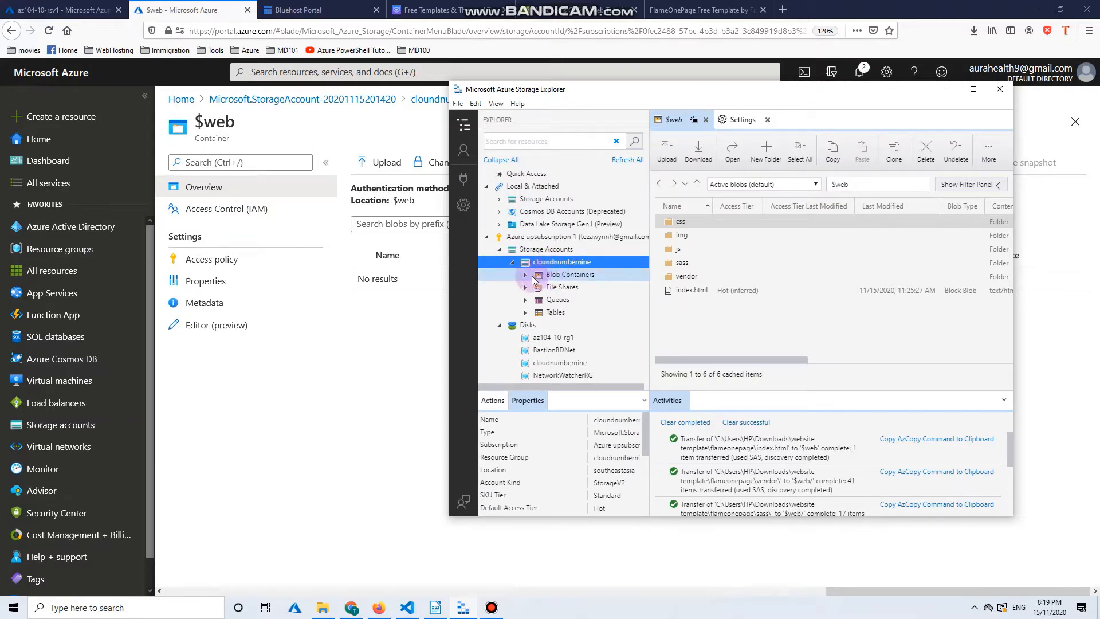
Close the outdated $web view and open the $web blob container of the cloundnumbernine account
{"action": "left_click", "coordinate": [706, 123]}
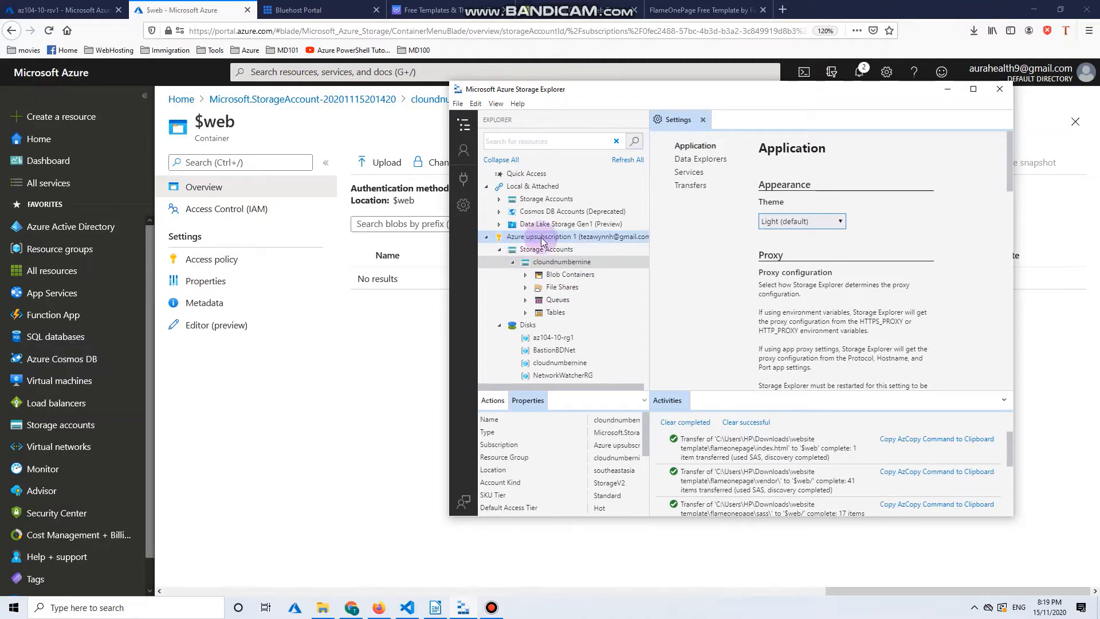
{"action": "left_click", "coordinate": [539, 275]}
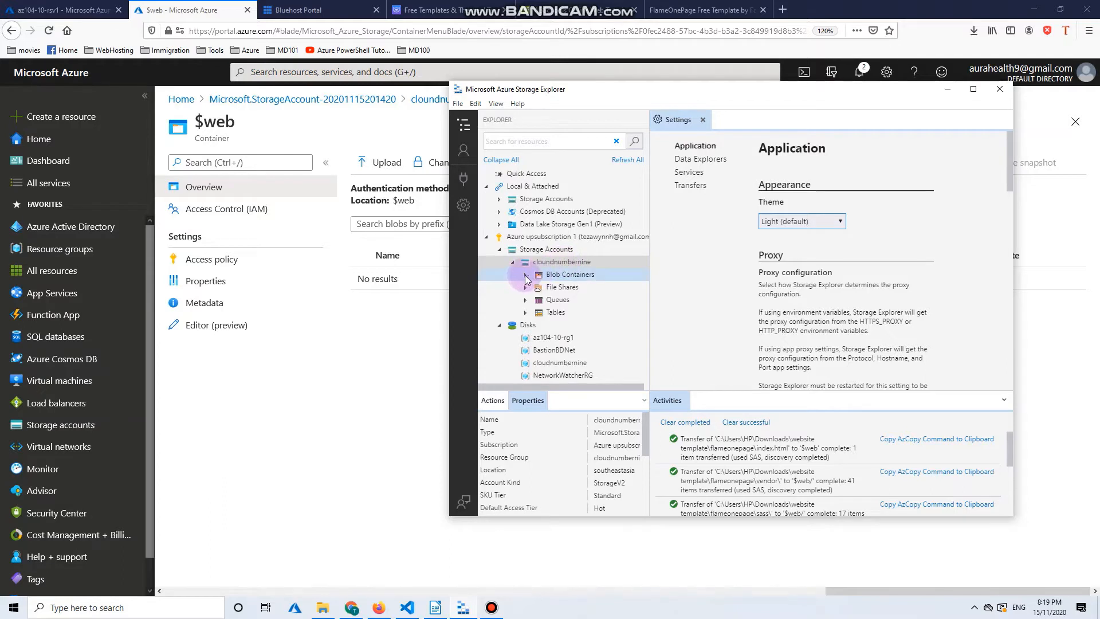
{"action": "left_click", "coordinate": [526, 277]}
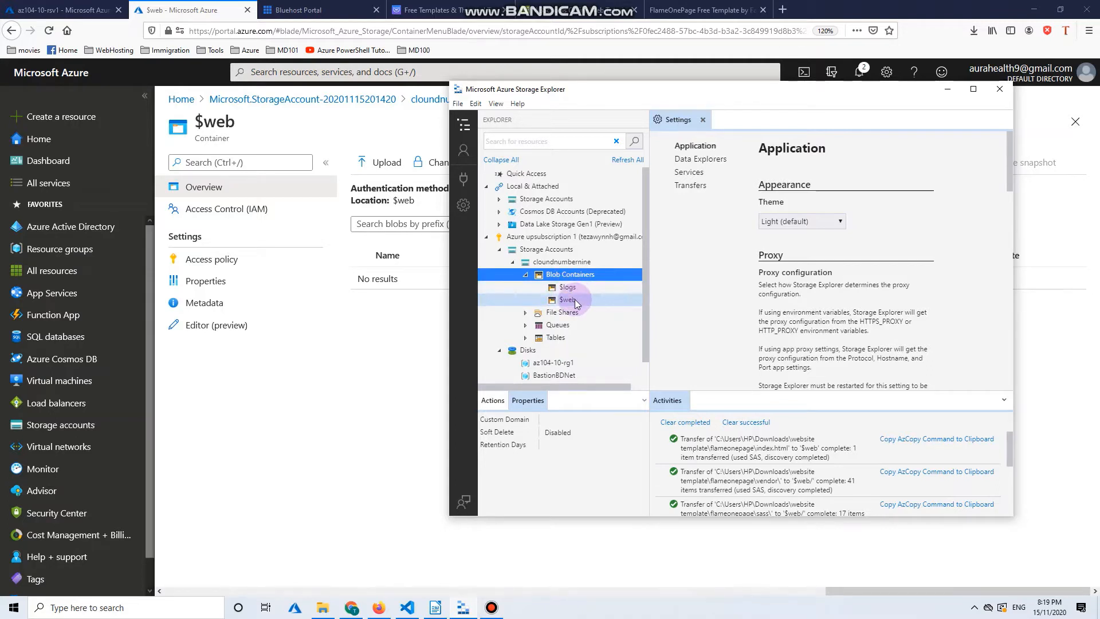
{"action": "left_click", "coordinate": [578, 302]}
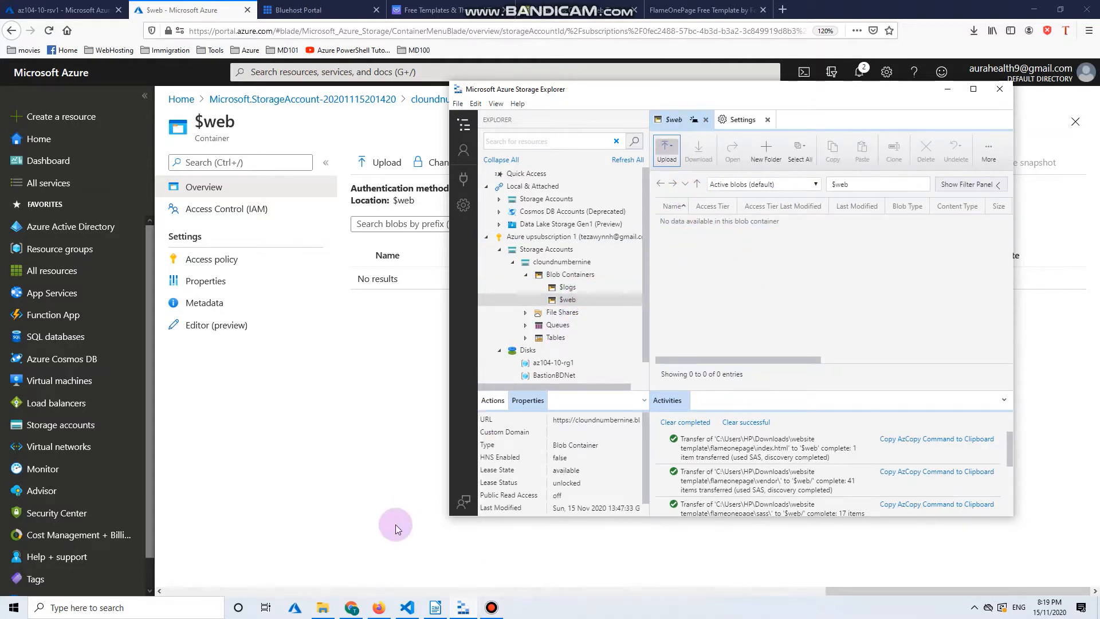
Copy the path of the flameonepage template folder in File Explorer and return to Storage Explorer
{"action": "left_click", "coordinate": [325, 609]}
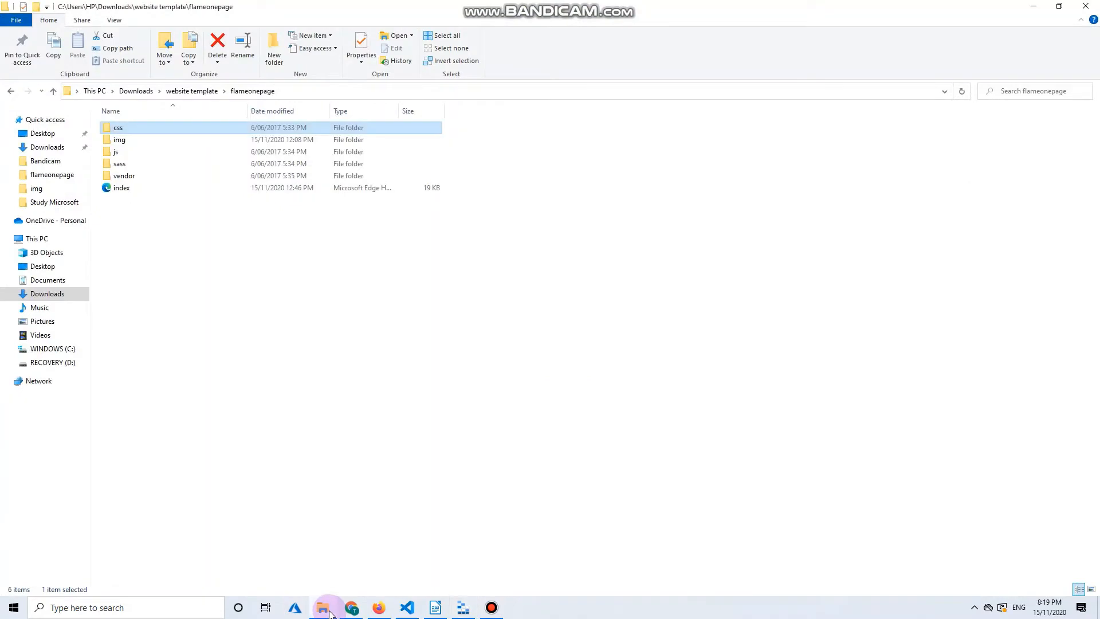
{"action": "left_click", "coordinate": [469, 91]}
{"action": "right_click", "coordinate": [470, 92]}
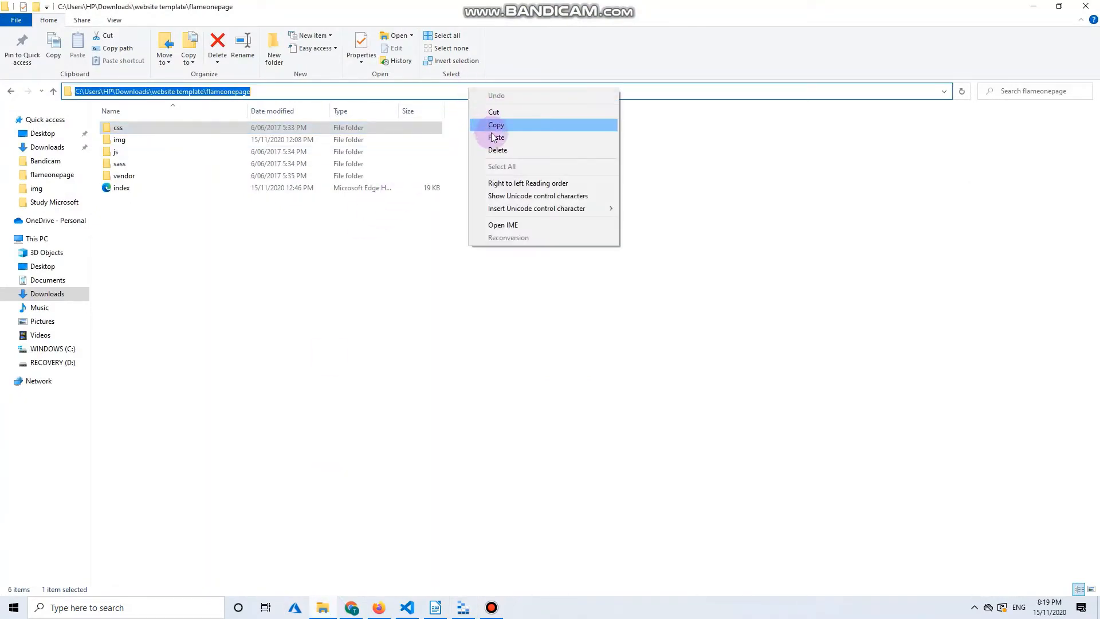
{"action": "left_click", "coordinate": [495, 125]}
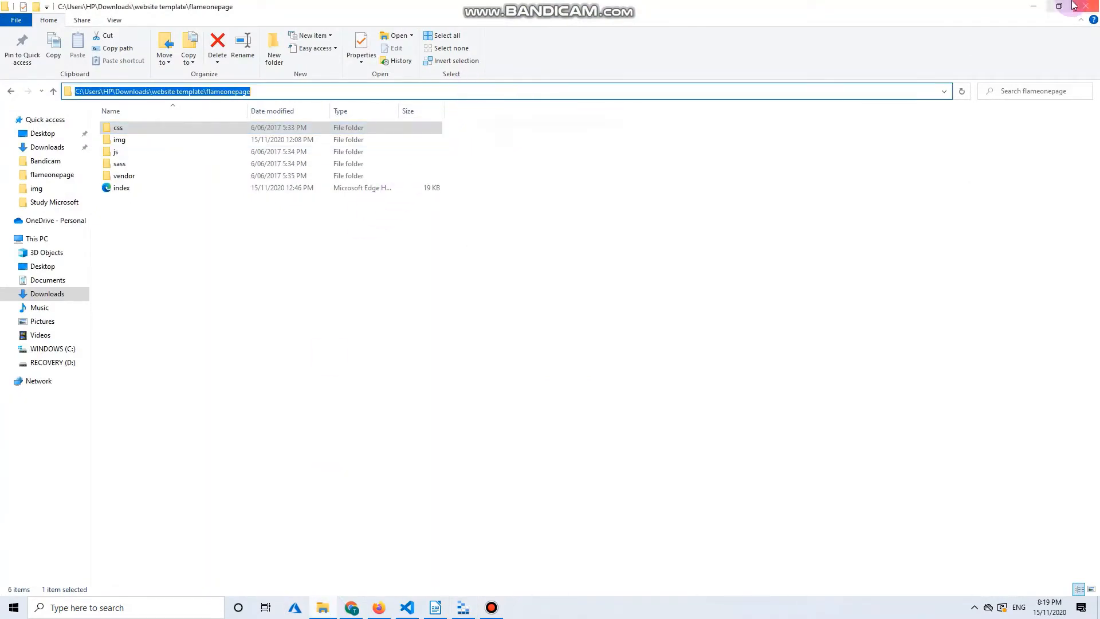
{"action": "left_click", "coordinate": [1033, 6]}
Upload the css folder to the $web container, using the copied flameonepage path to locate it
{"action": "left_click", "coordinate": [676, 155]}
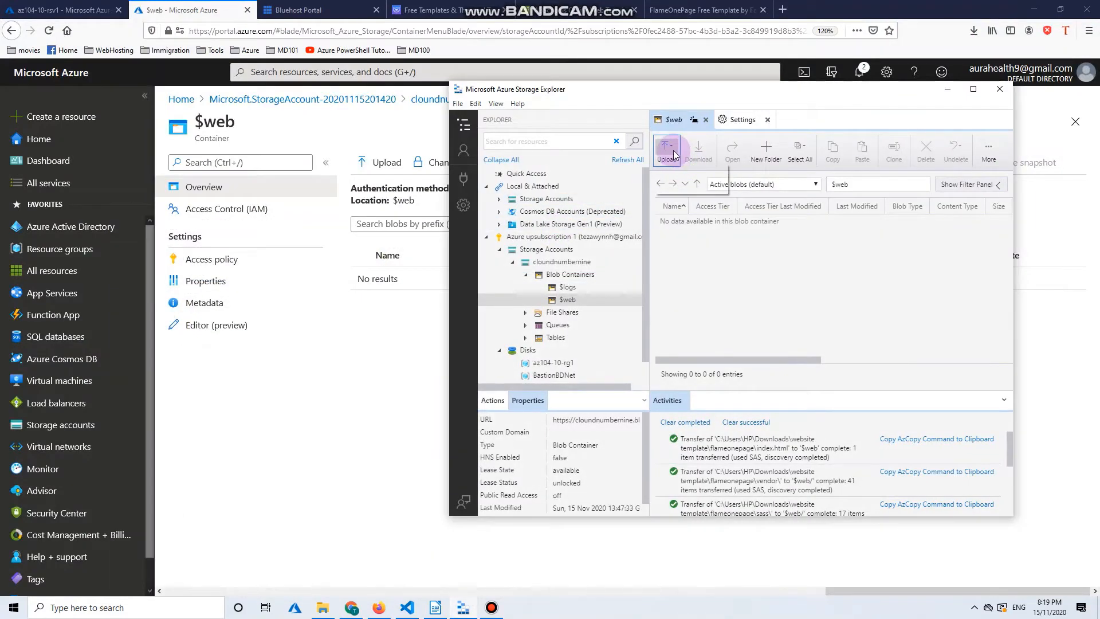
{"action": "left_click", "coordinate": [677, 174]}
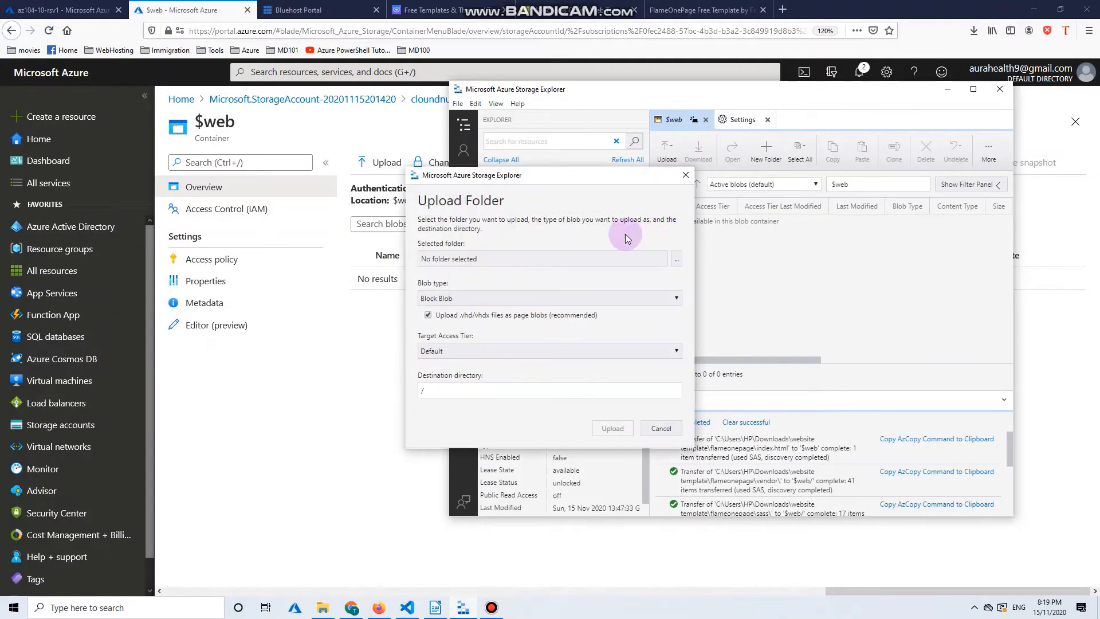
{"action": "left_click", "coordinate": [678, 259]}
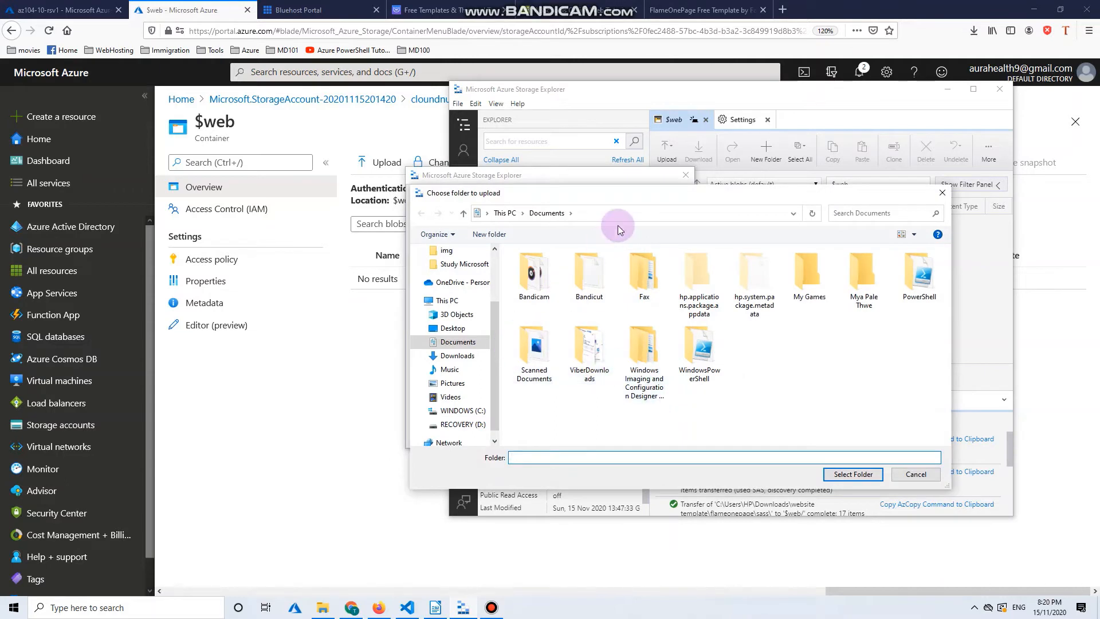
{"action": "left_click", "coordinate": [630, 213]}
{"action": "right_click", "coordinate": [640, 214]}
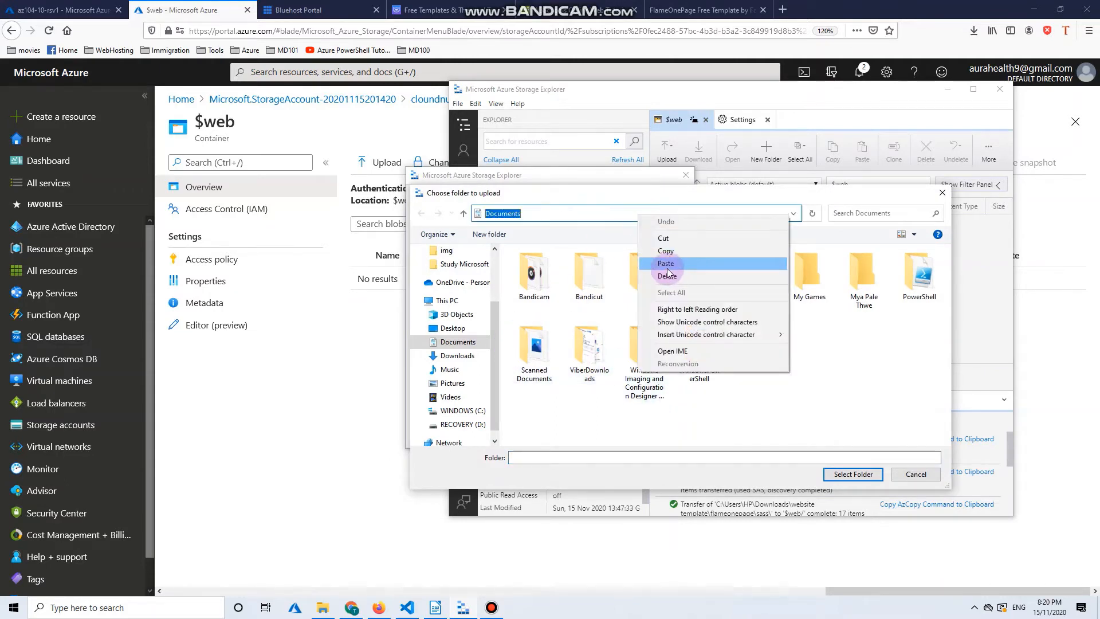
{"action": "left_click", "coordinate": [666, 264]}
{"action": "left_click", "coordinate": [811, 214]}
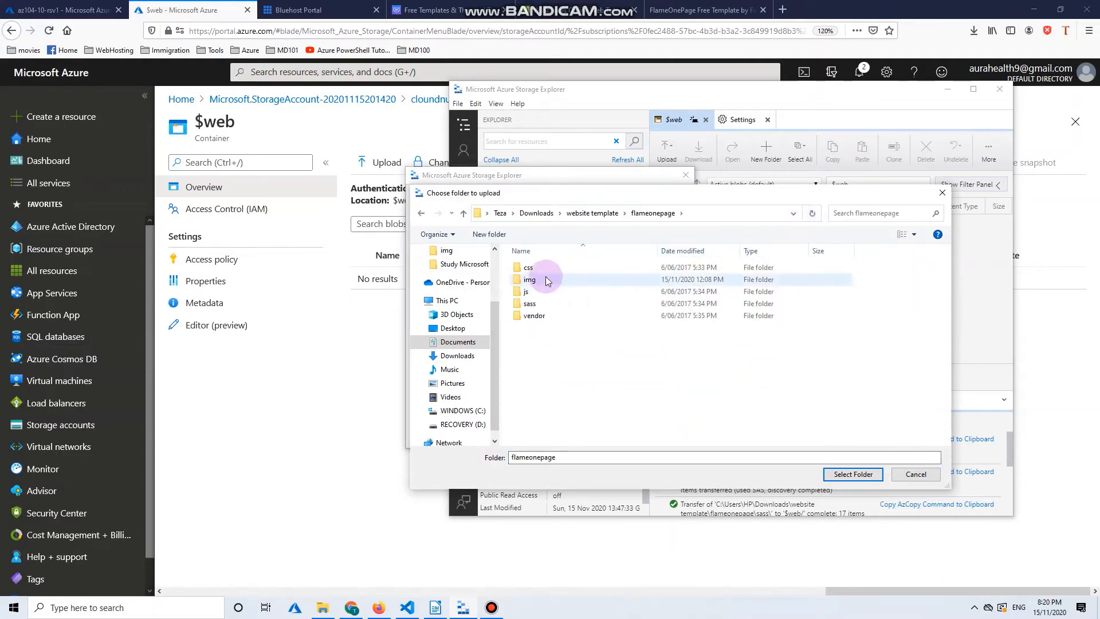
{"action": "left_click", "coordinate": [528, 268]}
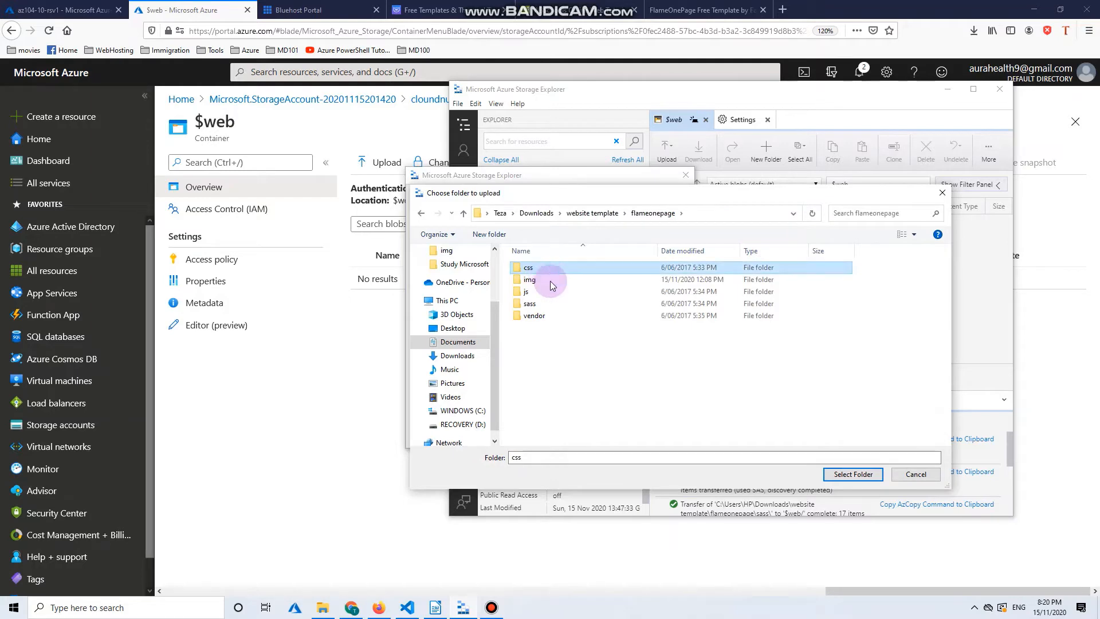
{"action": "left_click", "coordinate": [854, 475]}
{"action": "left_click", "coordinate": [612, 496]}
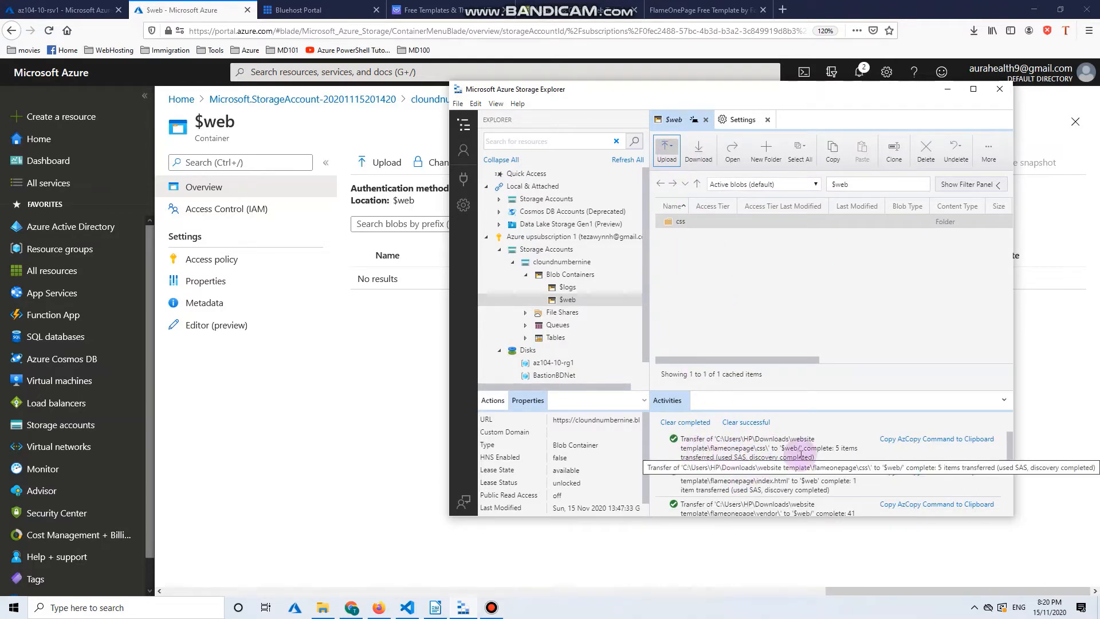
Upload the img folder from the copied flameonepage path to the $web container as block blobs
{"action": "left_click", "coordinate": [670, 158]}
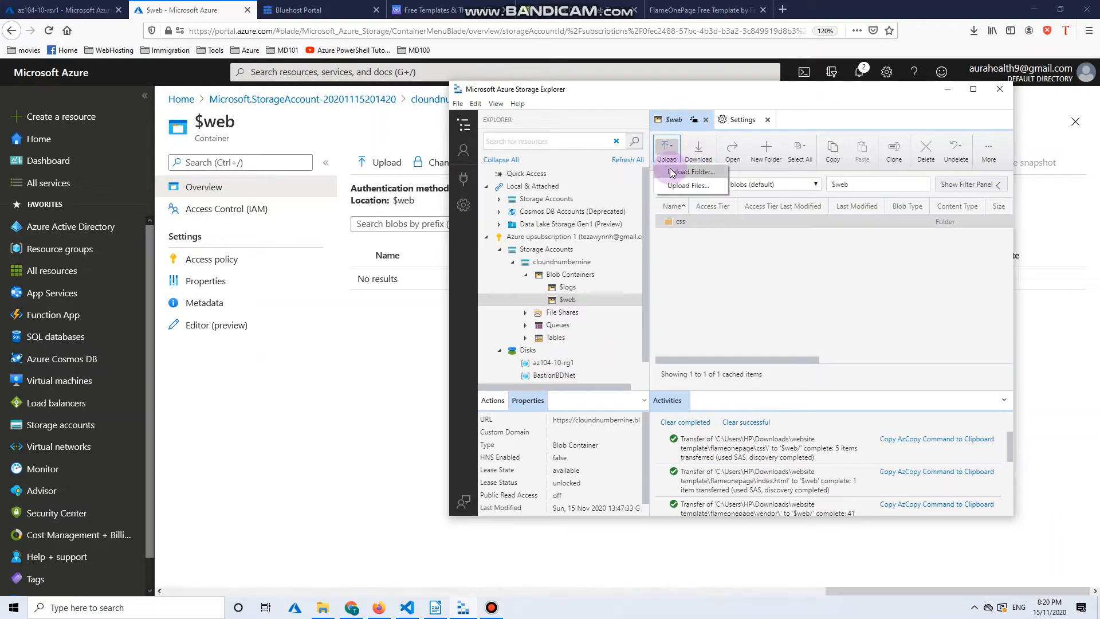
{"action": "left_click", "coordinate": [679, 181]}
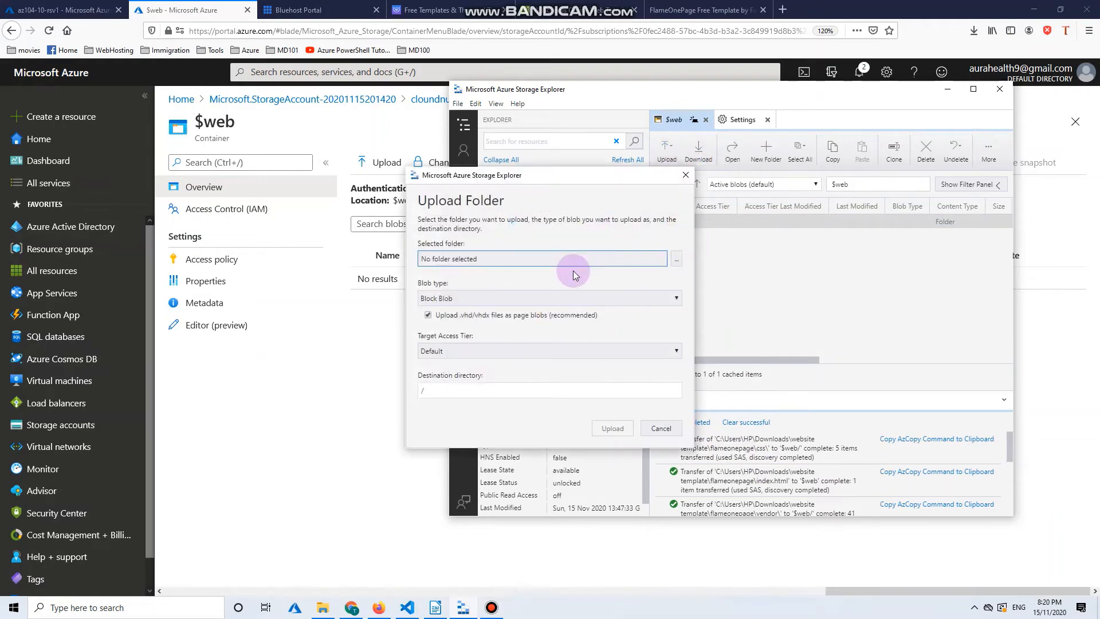
{"action": "left_click", "coordinate": [676, 259]}
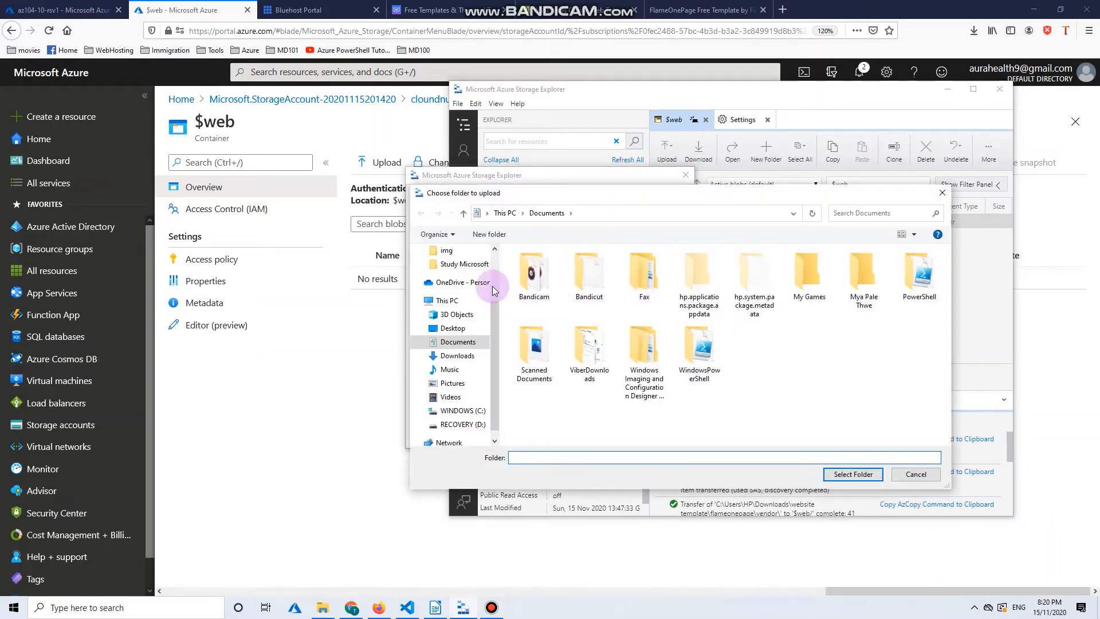
{"action": "left_click", "coordinate": [630, 212]}
{"action": "right_click", "coordinate": [634, 213]}
{"action": "left_click", "coordinate": [684, 263]}
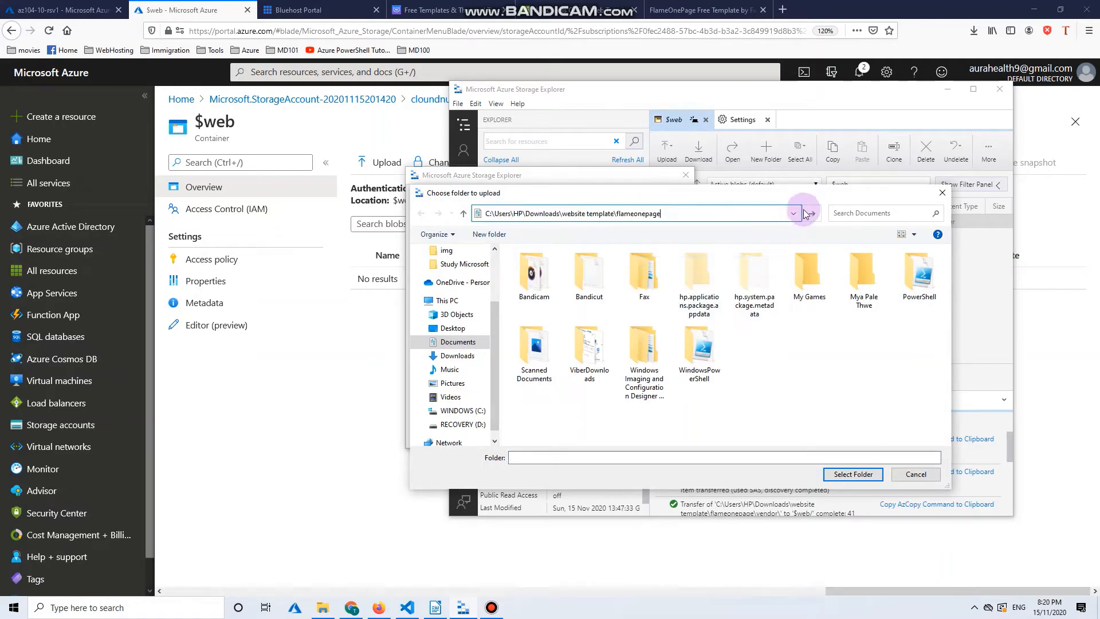
{"action": "left_click", "coordinate": [812, 212]}
{"action": "left_click", "coordinate": [593, 281]}
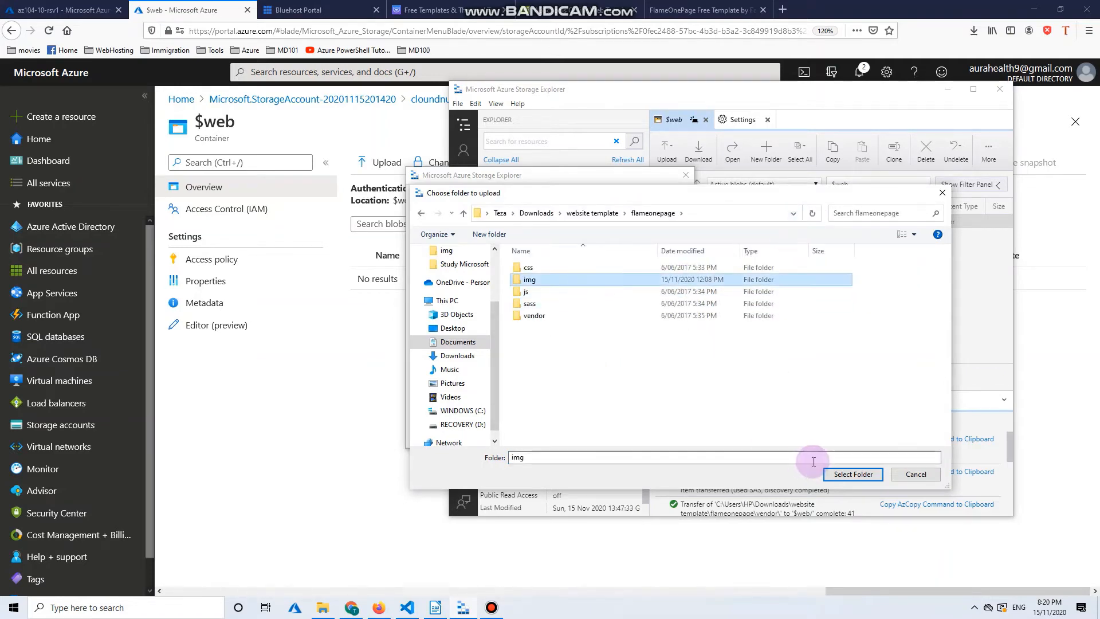
{"action": "left_click", "coordinate": [854, 474]}
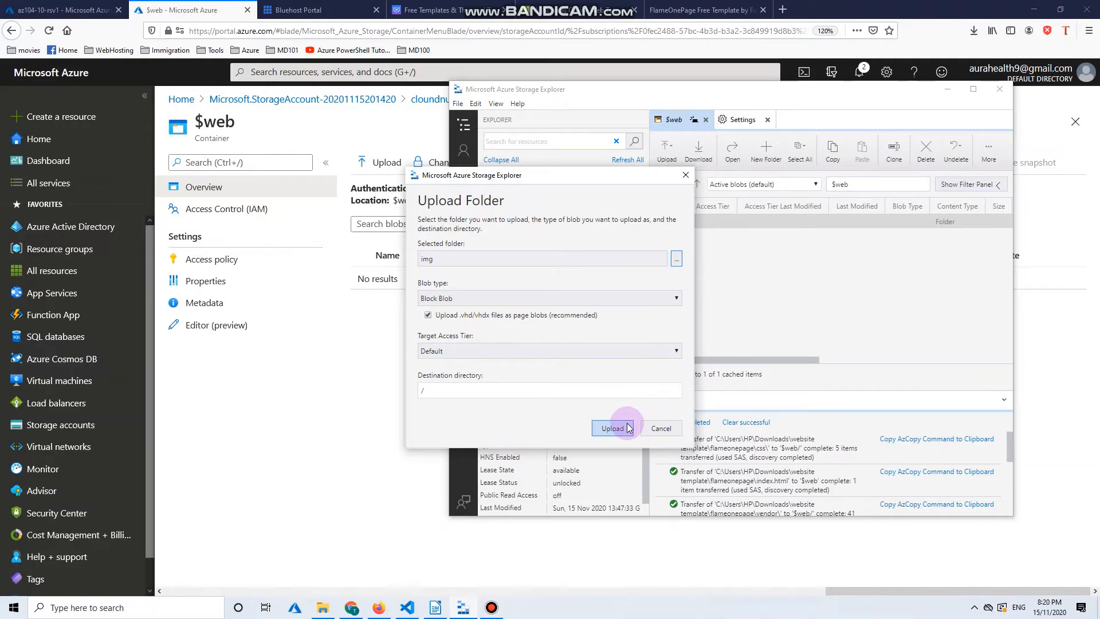
{"action": "left_click", "coordinate": [613, 428]}
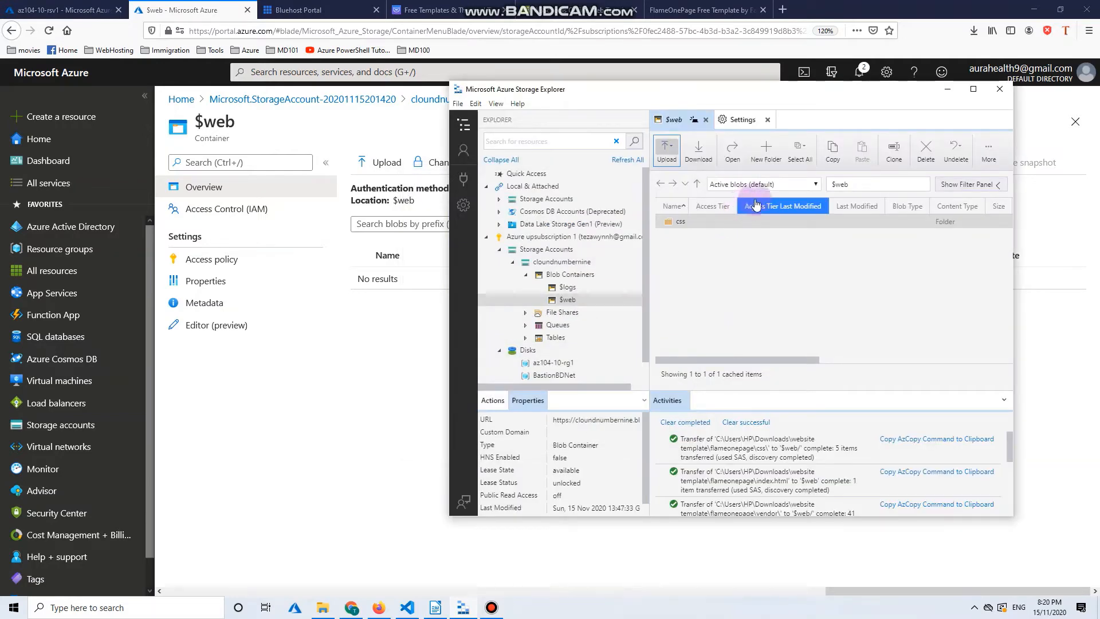
Upload the js folder from the flameonepage template to the root of the $web container
{"action": "left_click", "coordinate": [674, 153]}
{"action": "left_click", "coordinate": [691, 186]}
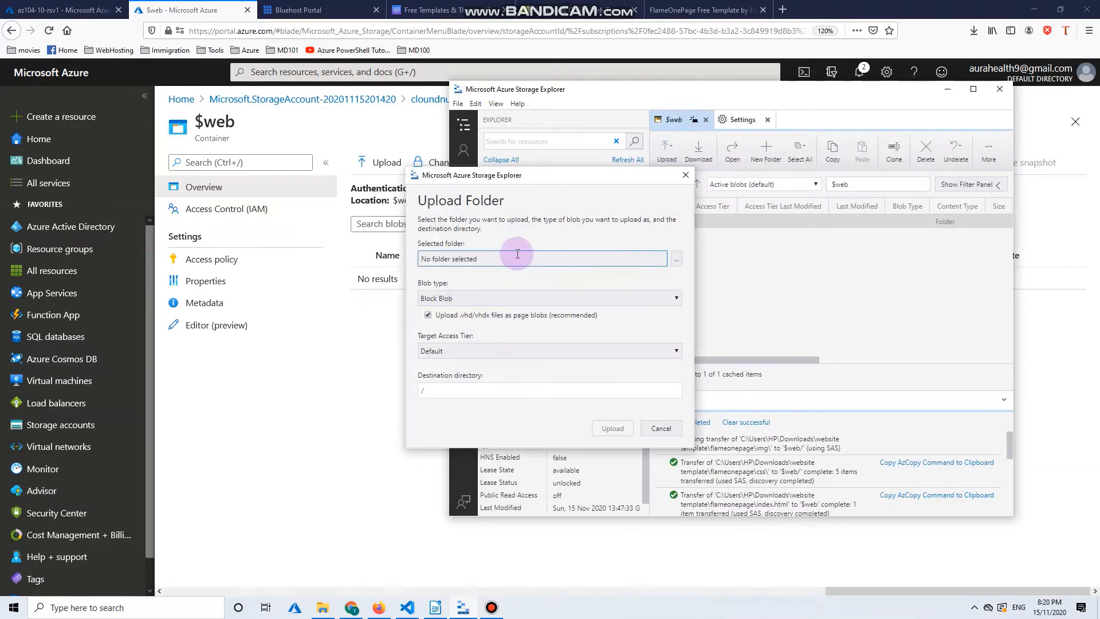
{"action": "left_click", "coordinate": [676, 259]}
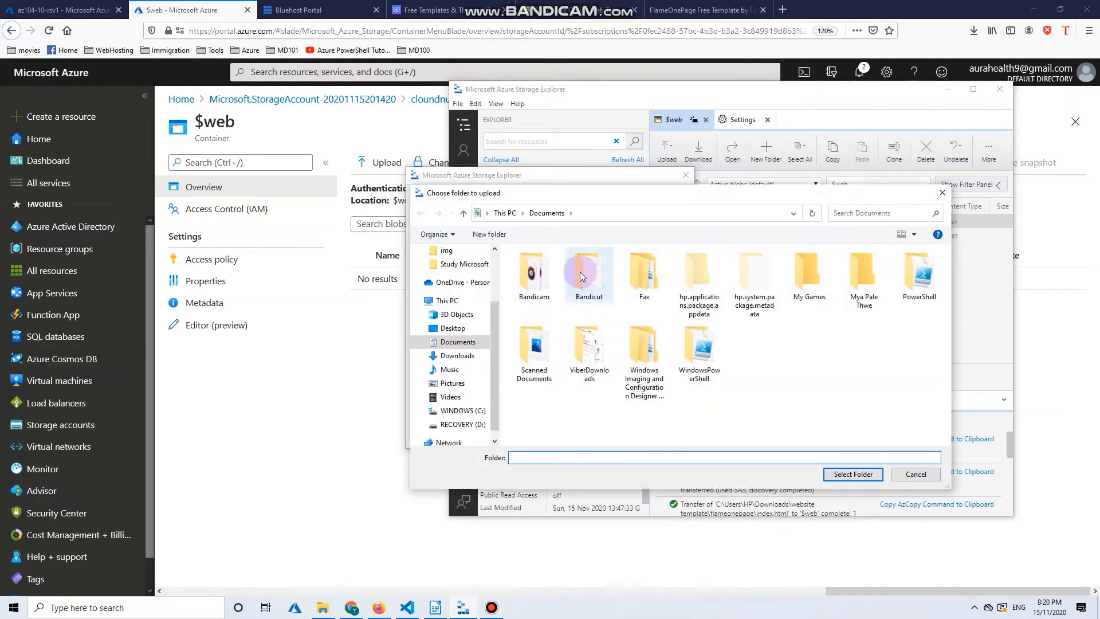
{"action": "left_click", "coordinate": [624, 212]}
{"action": "right_click", "coordinate": [624, 212]}
{"action": "left_click", "coordinate": [739, 245]}
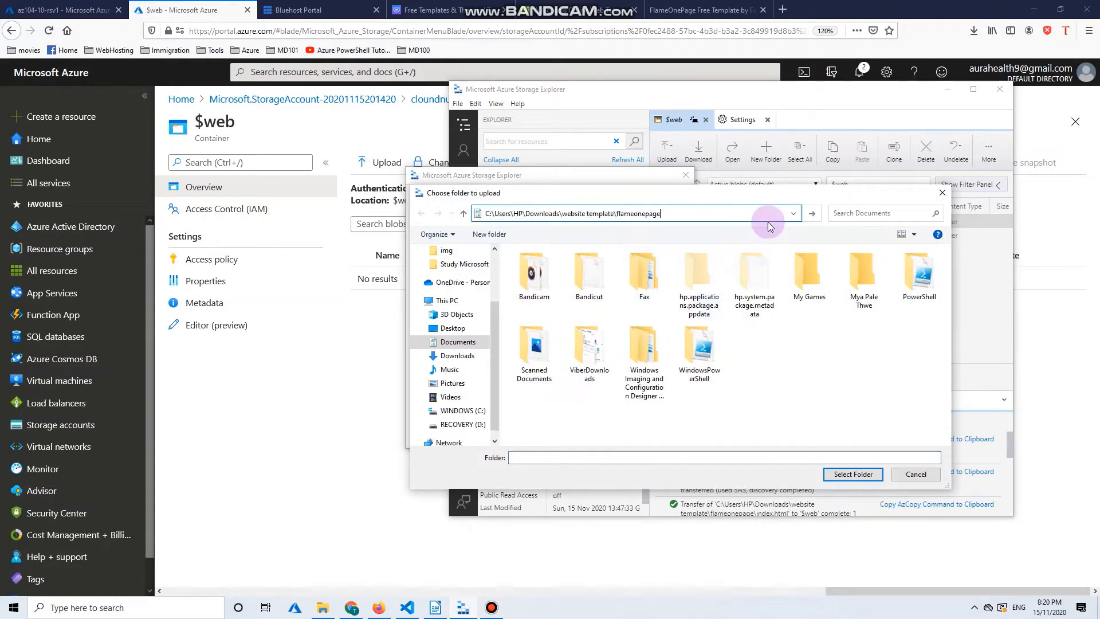
{"action": "left_click", "coordinate": [812, 213]}
{"action": "left_click", "coordinate": [566, 291]}
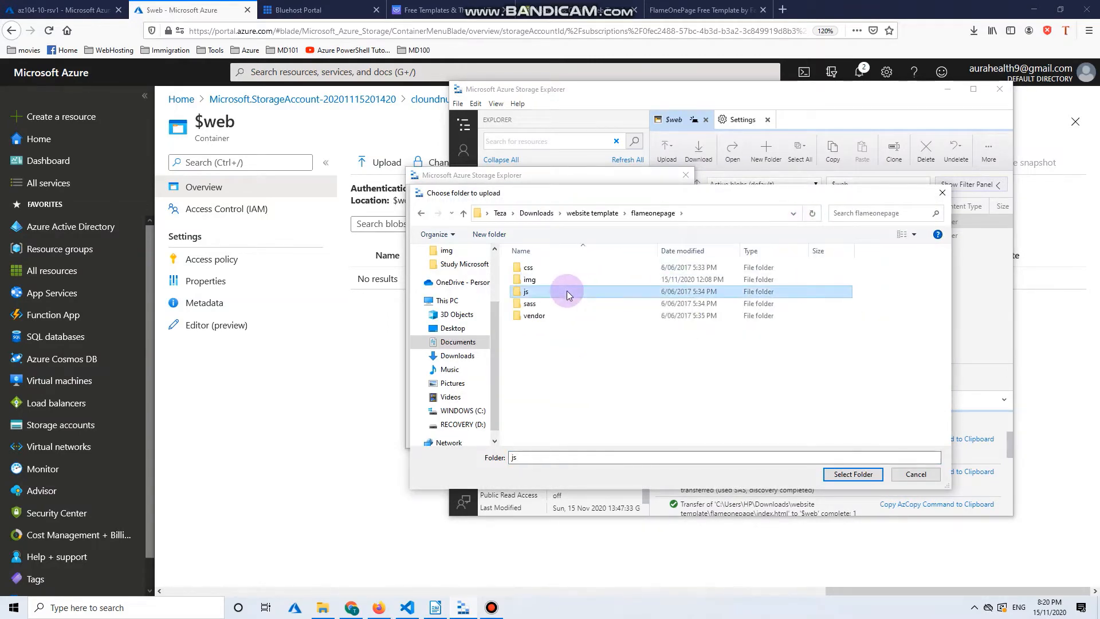
{"action": "left_click", "coordinate": [842, 475]}
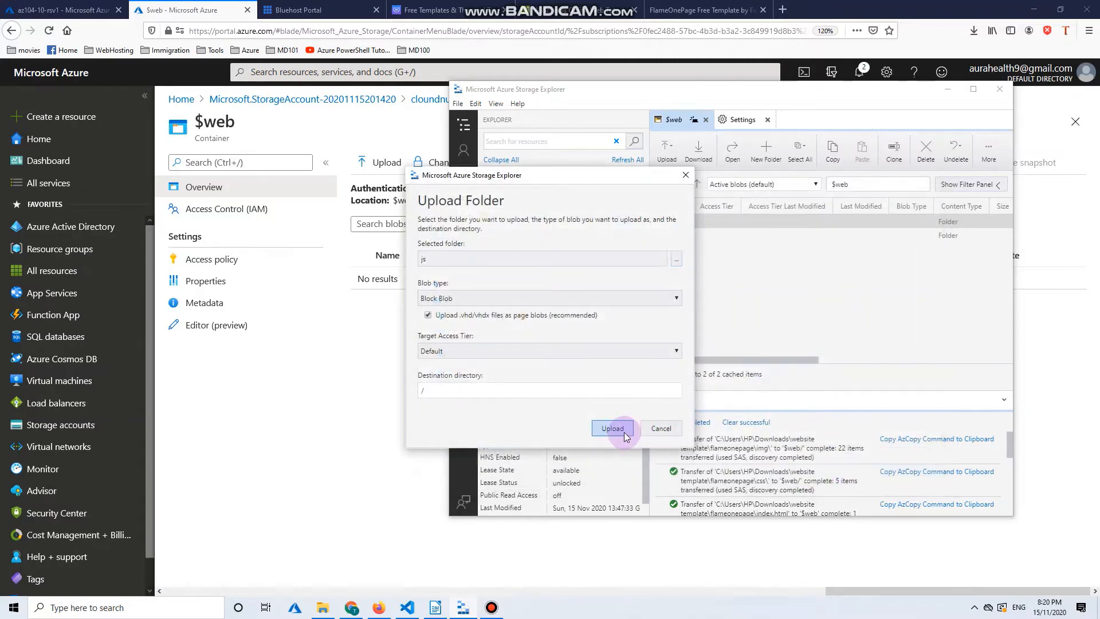
{"action": "left_click", "coordinate": [627, 437]}
Upload the sass folder from the flameonepage template to the root of the $web container
{"action": "left_click", "coordinate": [672, 151]}
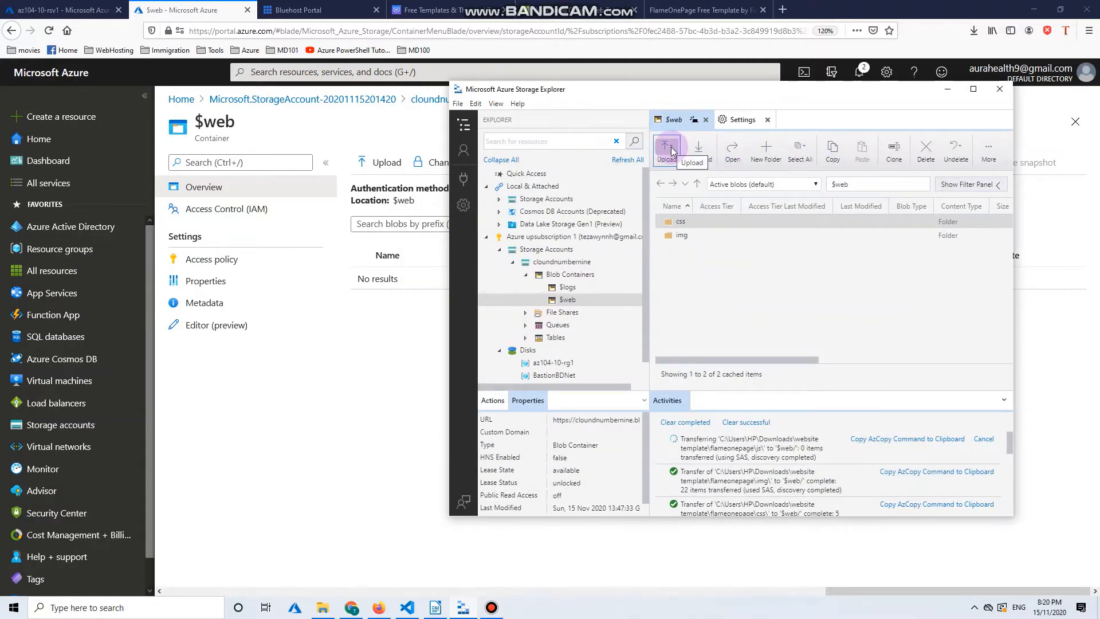
{"action": "left_click", "coordinate": [688, 174]}
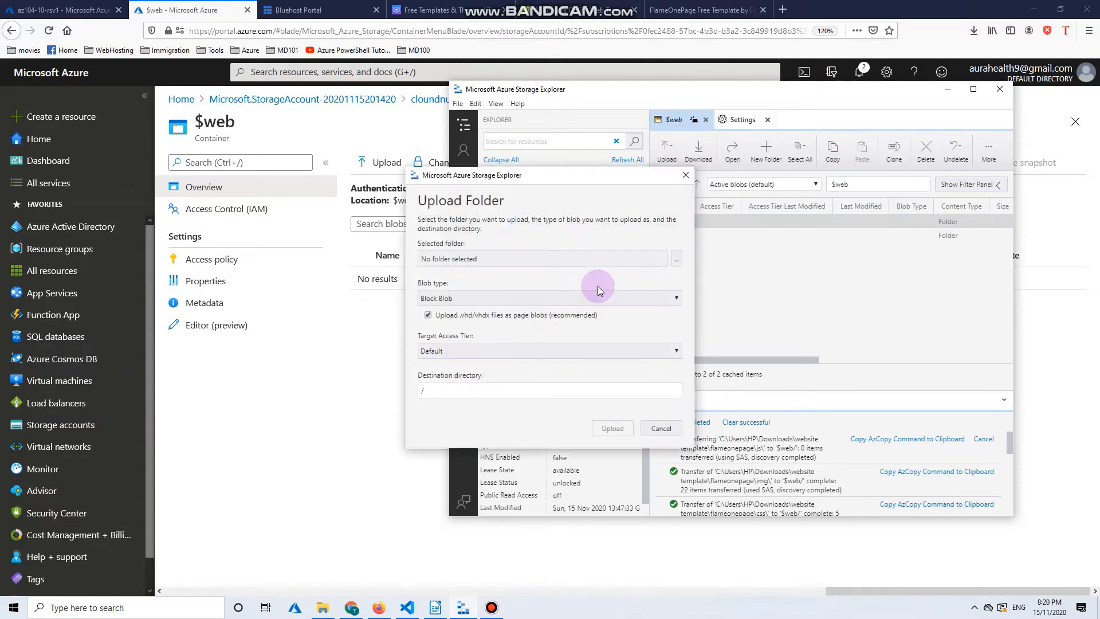
{"action": "left_click", "coordinate": [677, 259]}
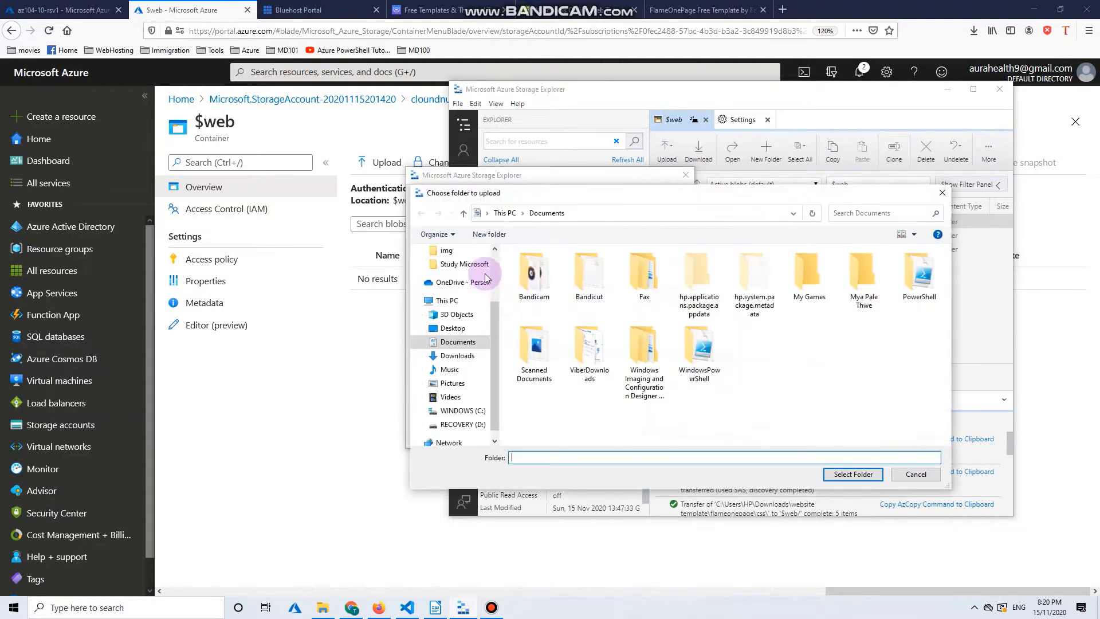
{"action": "left_click", "coordinate": [642, 216]}
{"action": "right_click", "coordinate": [644, 220]}
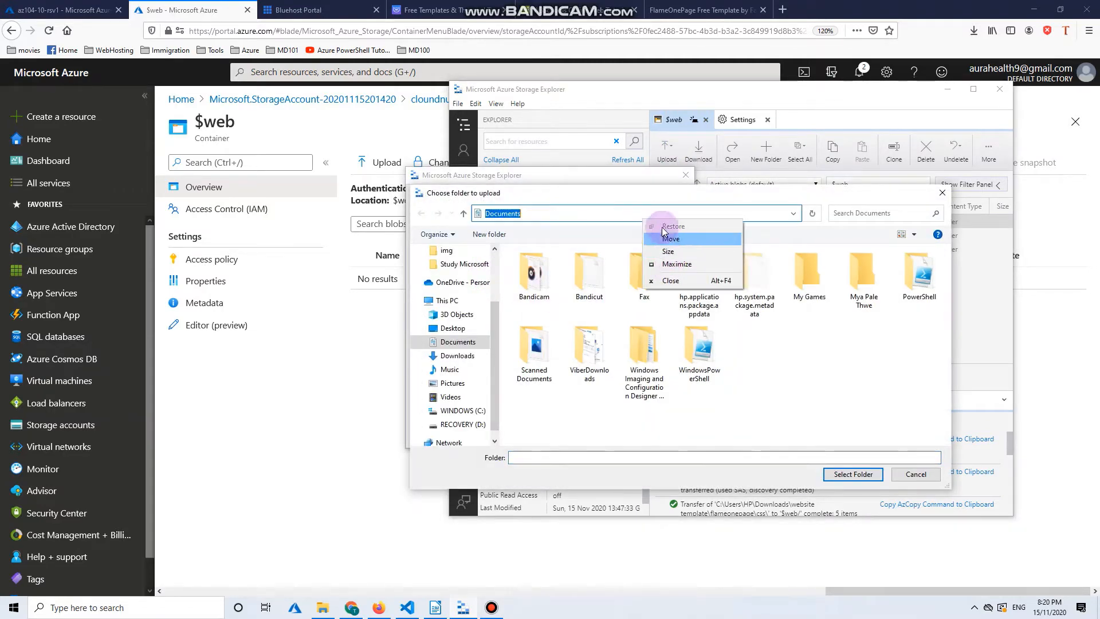
{"action": "left_click", "coordinate": [659, 212]}
{"action": "right_click", "coordinate": [662, 213]}
{"action": "left_click", "coordinate": [687, 263]}
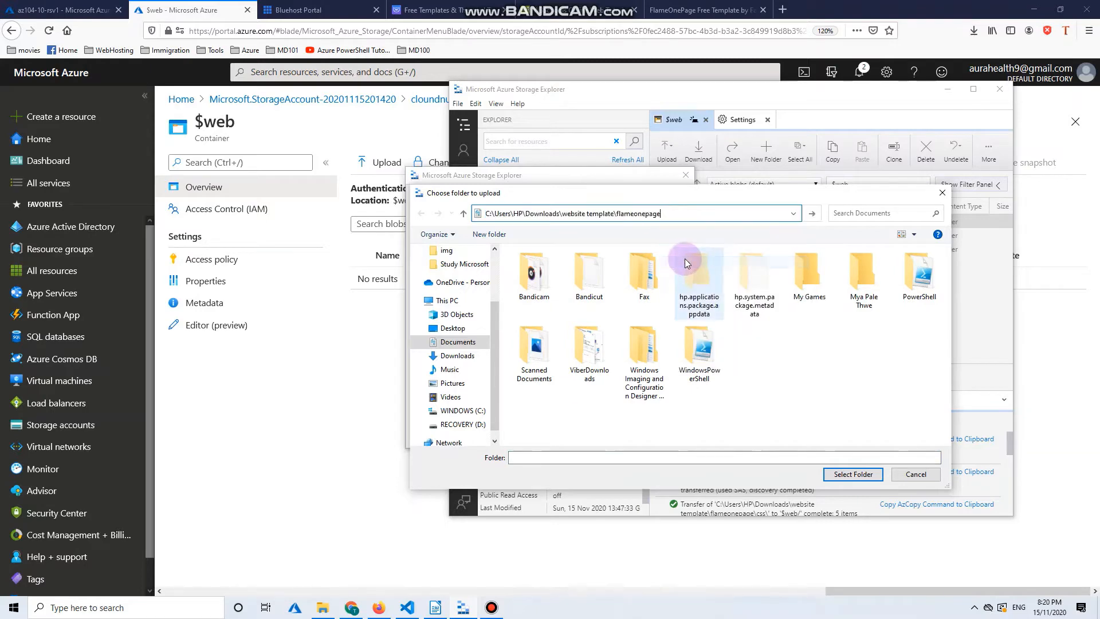
{"action": "left_click", "coordinate": [813, 216]}
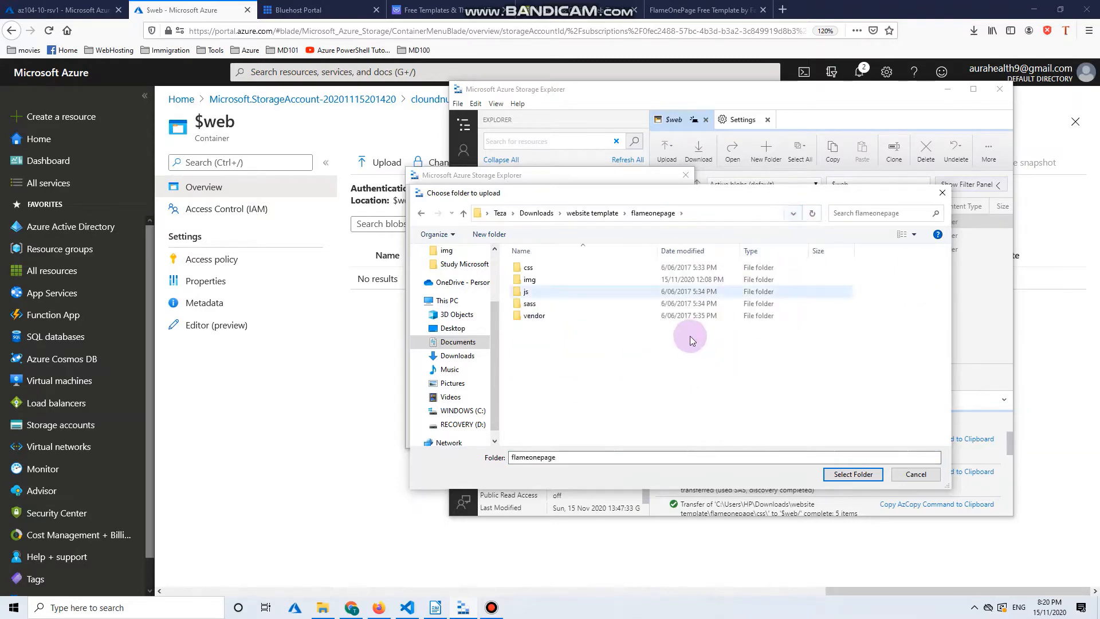
{"action": "left_click", "coordinate": [550, 303]}
{"action": "left_click", "coordinate": [846, 475]}
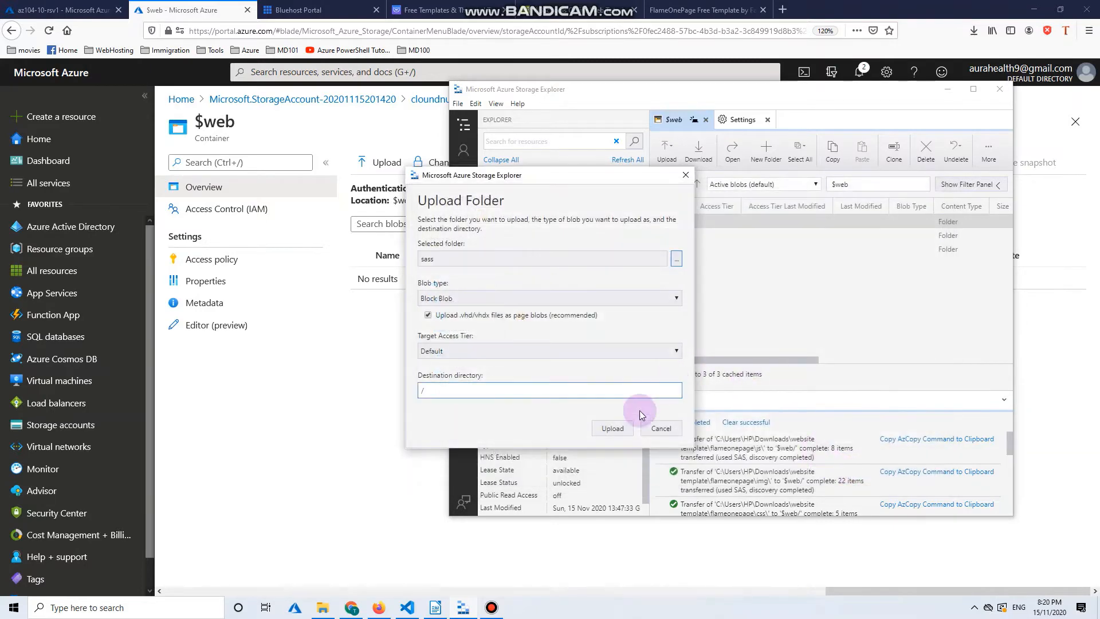
{"action": "left_click", "coordinate": [613, 429]}
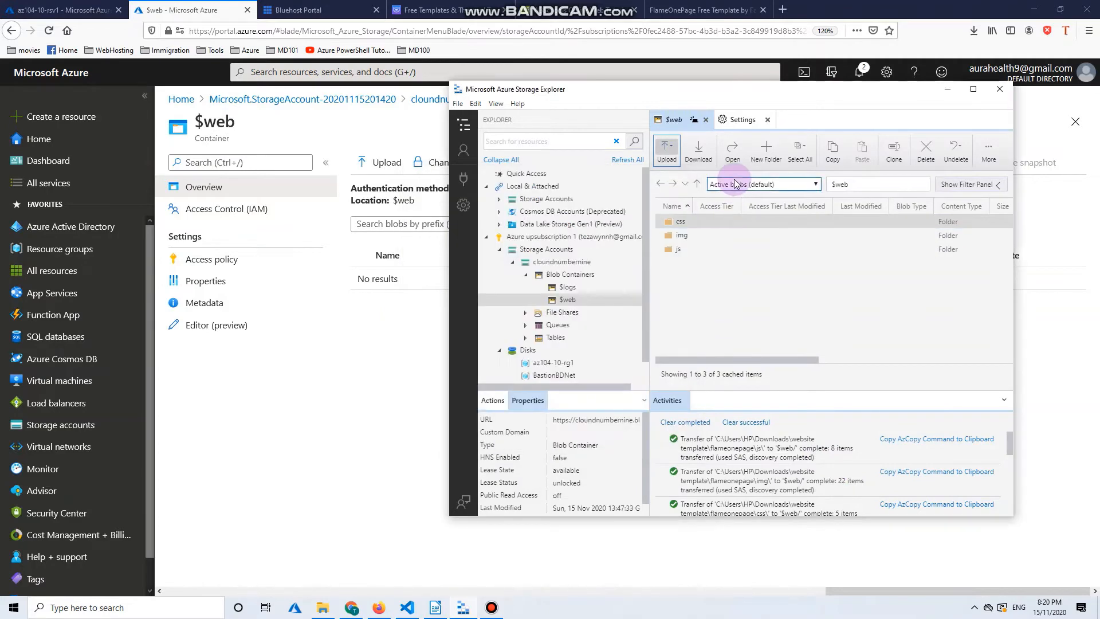
Upload the vendor folder from the flameonepage template to the root of the $web container
{"action": "left_click", "coordinate": [666, 149]}
{"action": "left_click", "coordinate": [693, 173]}
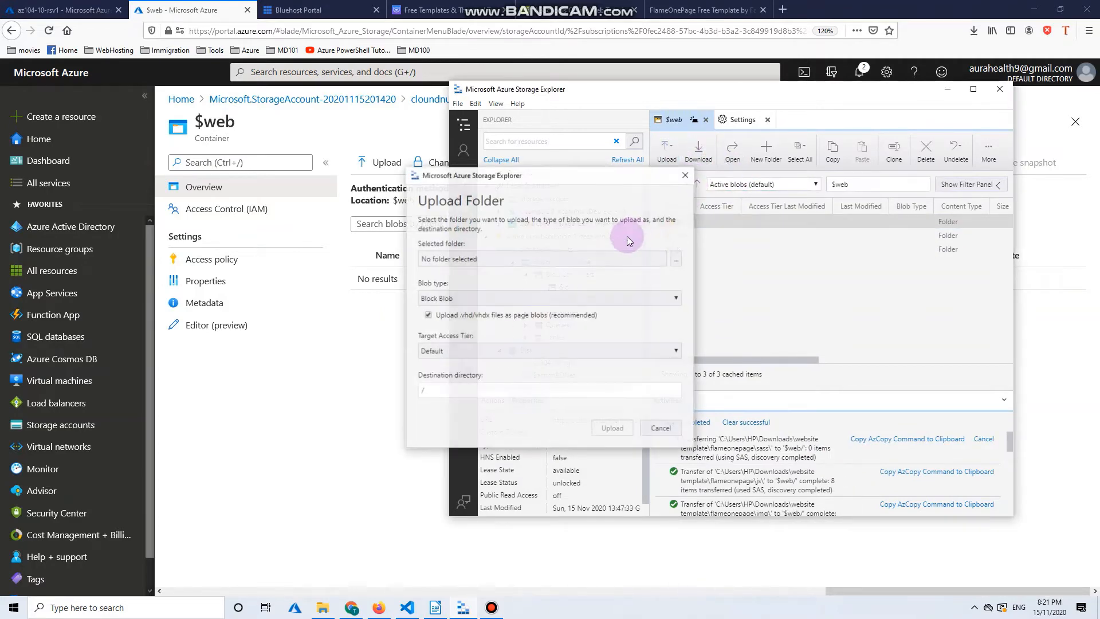
{"action": "left_click", "coordinate": [677, 260]}
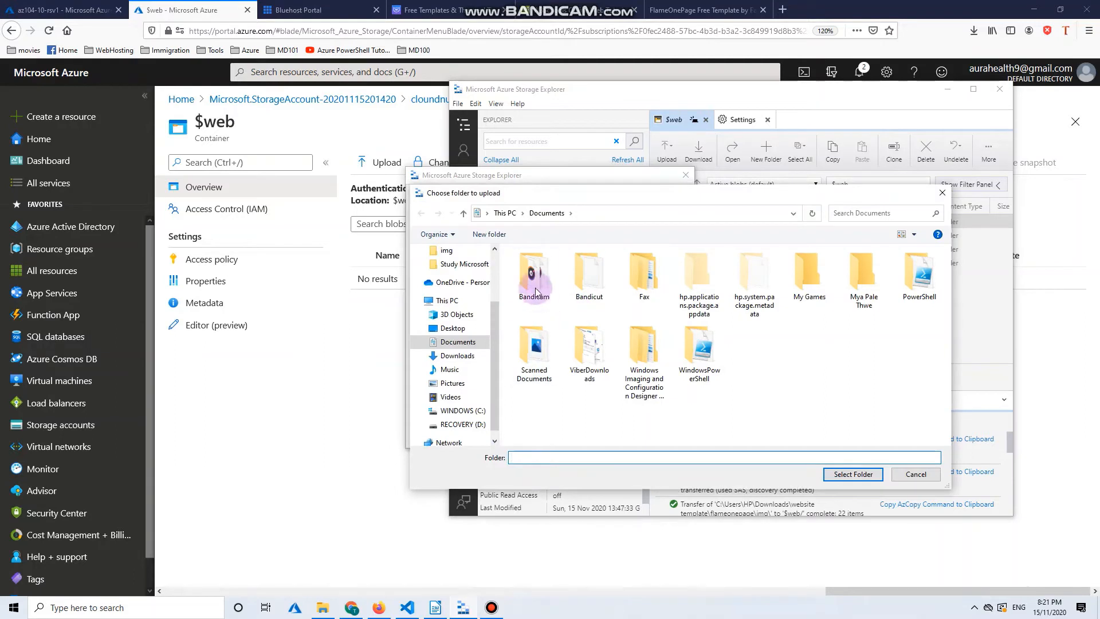
{"action": "left_click", "coordinate": [660, 218]}
{"action": "right_click", "coordinate": [662, 219]}
{"action": "left_click", "coordinate": [686, 264]}
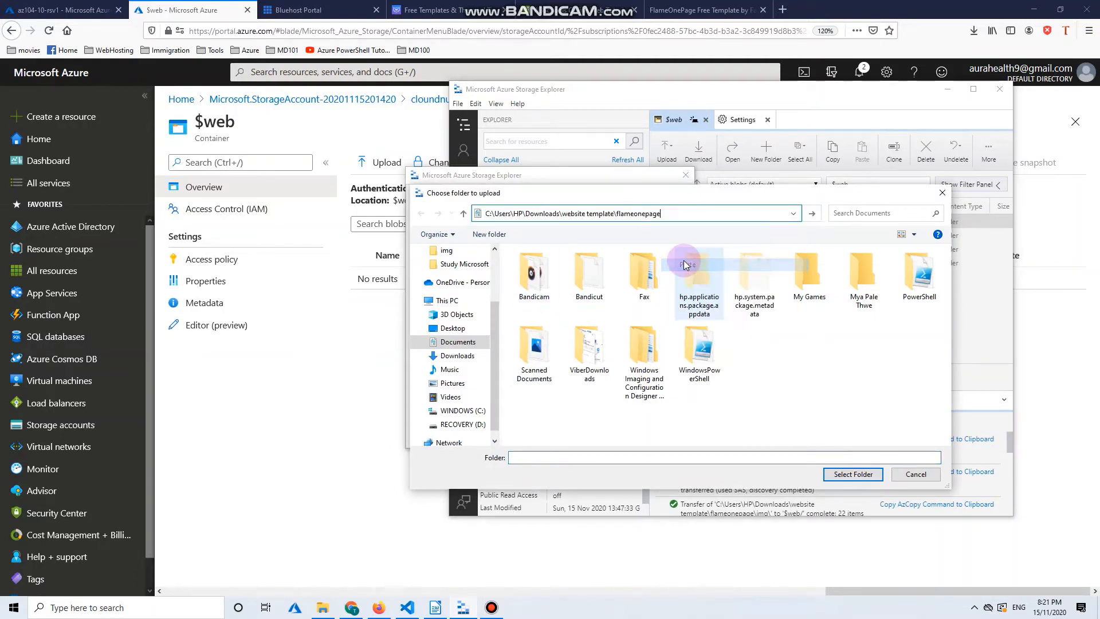
{"action": "left_click", "coordinate": [812, 213]}
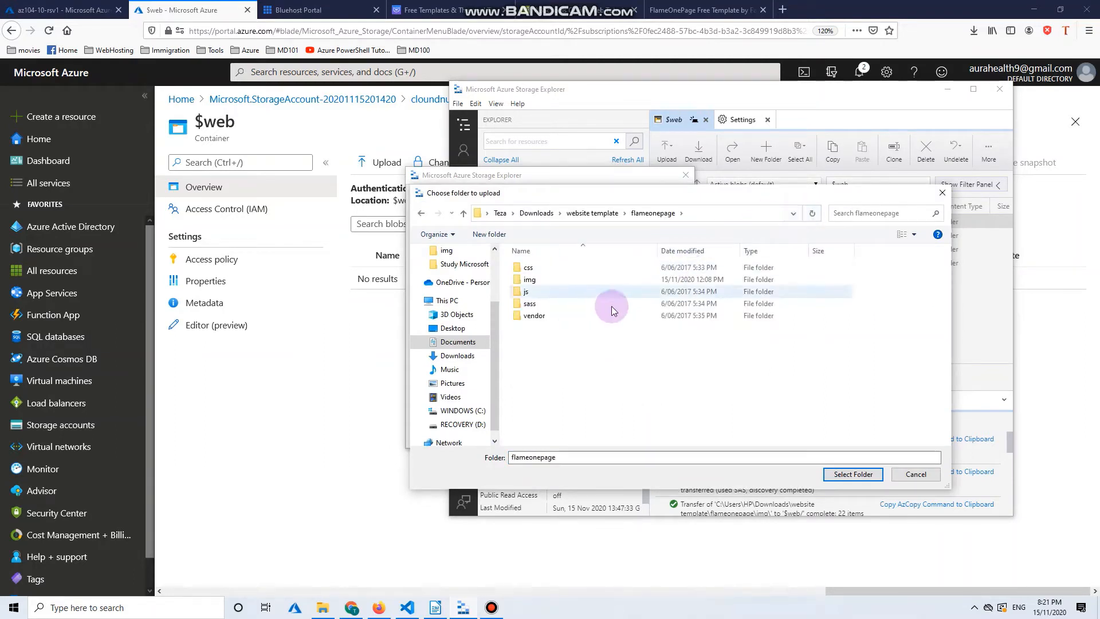
{"action": "left_click", "coordinate": [576, 317]}
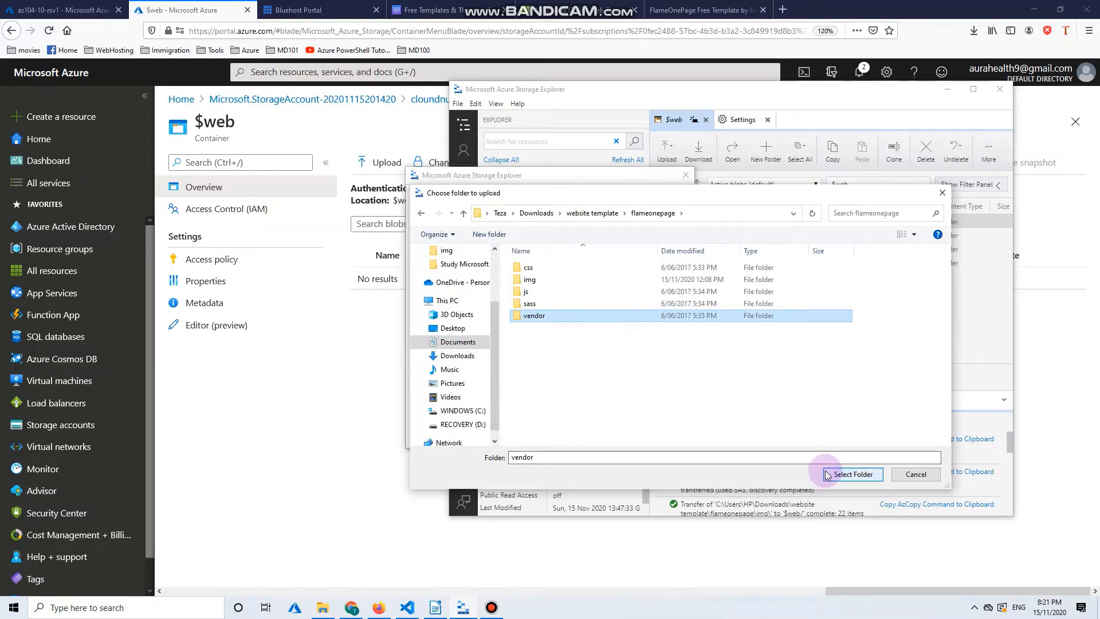
{"action": "left_click", "coordinate": [853, 474]}
{"action": "left_click", "coordinate": [613, 429]}
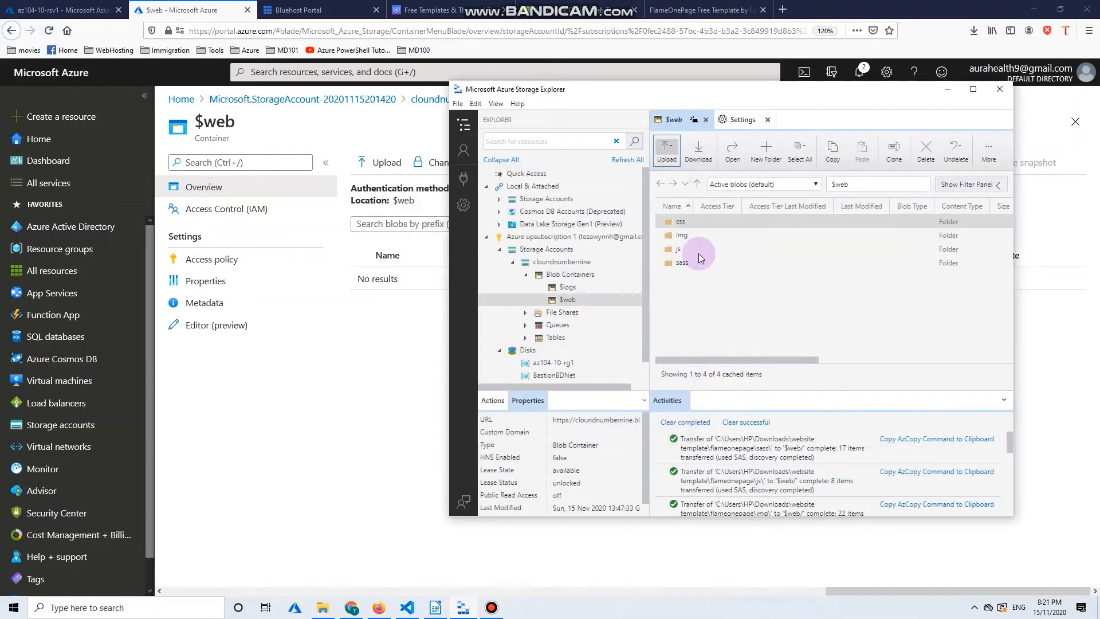
Upload the single file index.html from the flameonepage folder to the root of the $web container
{"action": "left_click", "coordinate": [682, 150]}
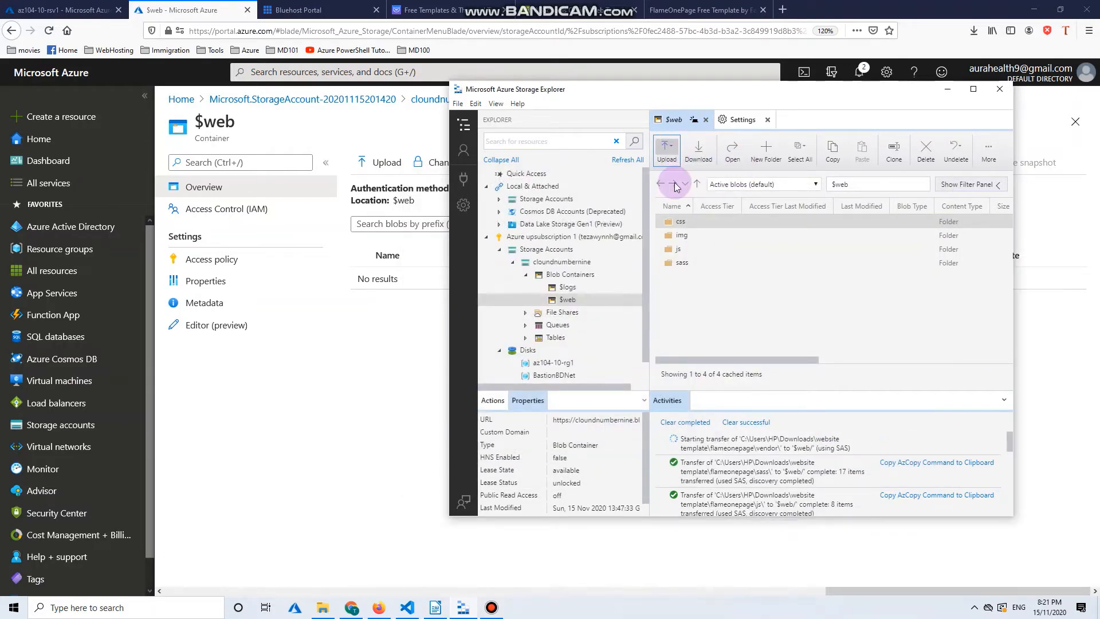
{"action": "left_click", "coordinate": [677, 185]}
{"action": "left_click", "coordinate": [677, 259]}
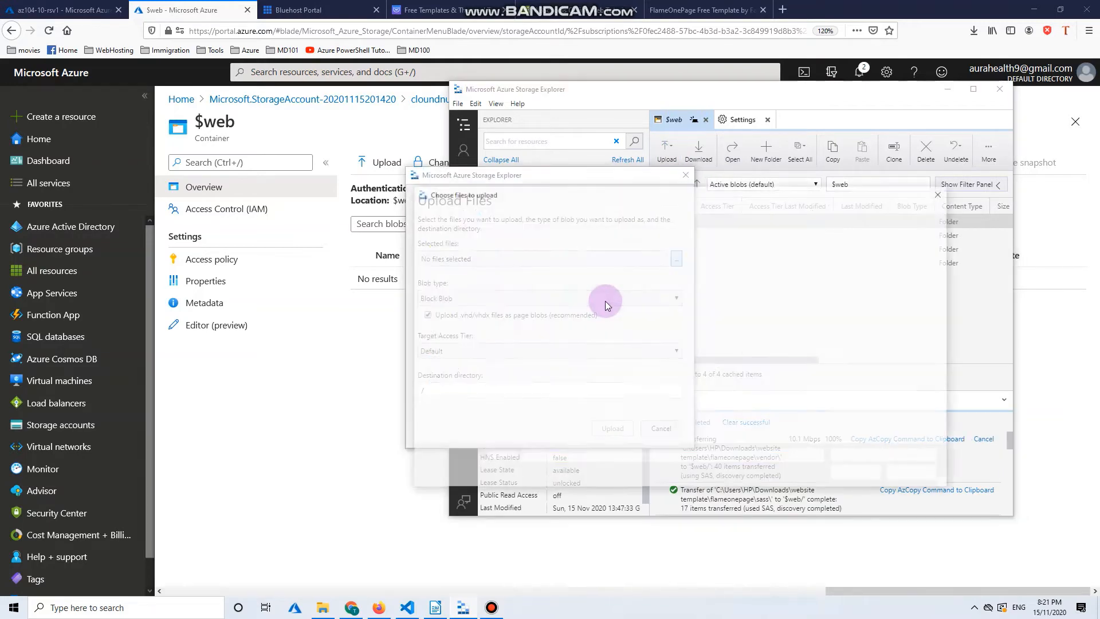
{"action": "left_click", "coordinate": [627, 213]}
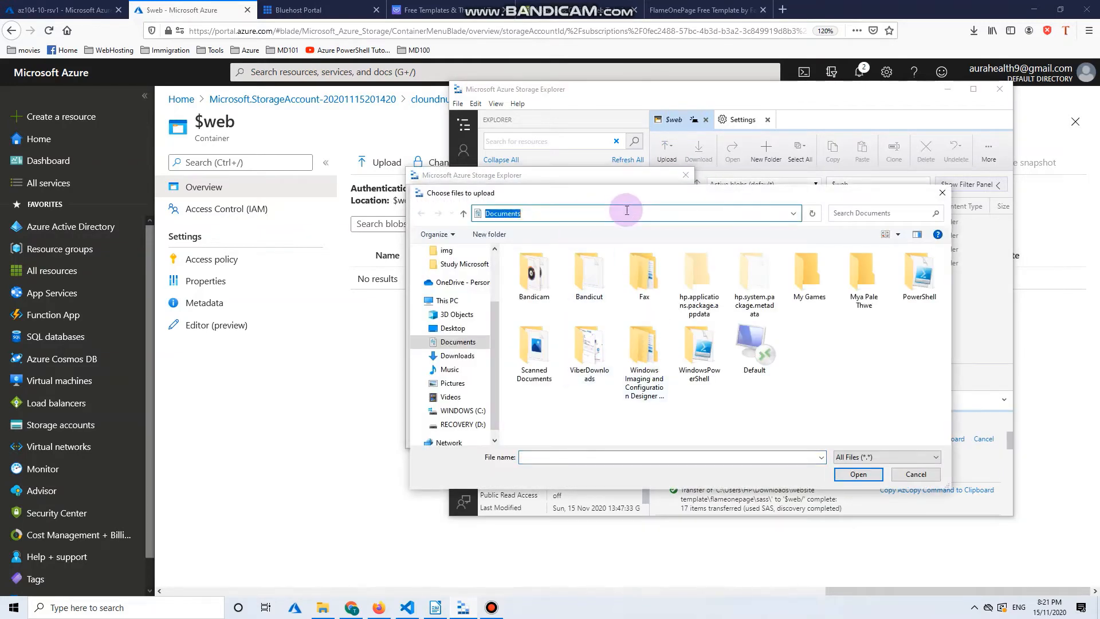
{"action": "right_click", "coordinate": [627, 213]}
{"action": "left_click", "coordinate": [654, 259]}
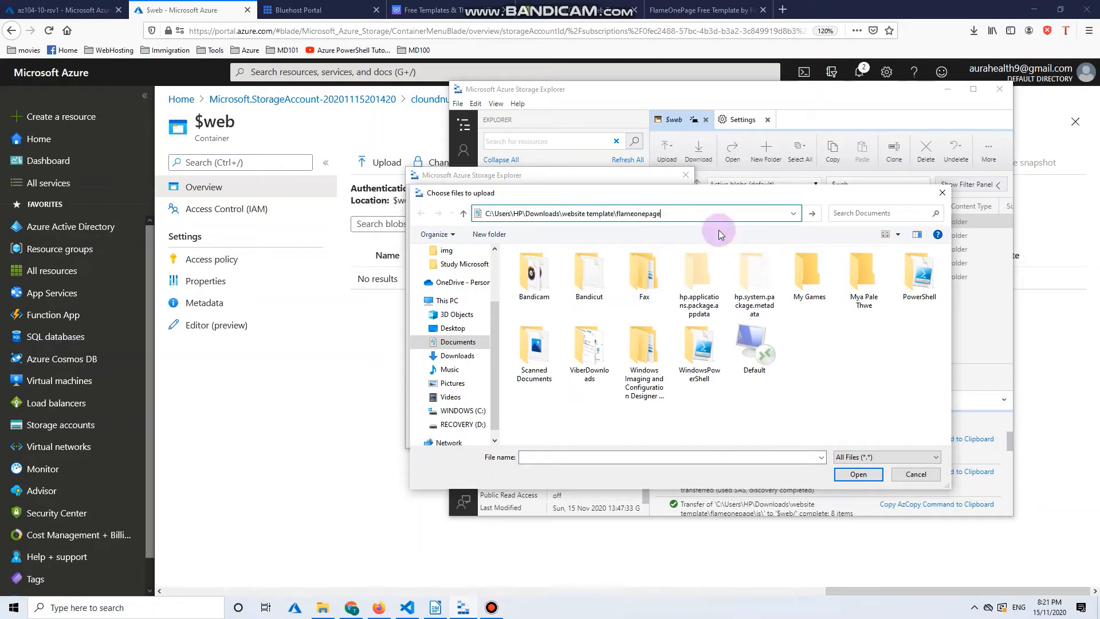
{"action": "left_click", "coordinate": [810, 215]}
{"action": "left_click", "coordinate": [533, 328]}
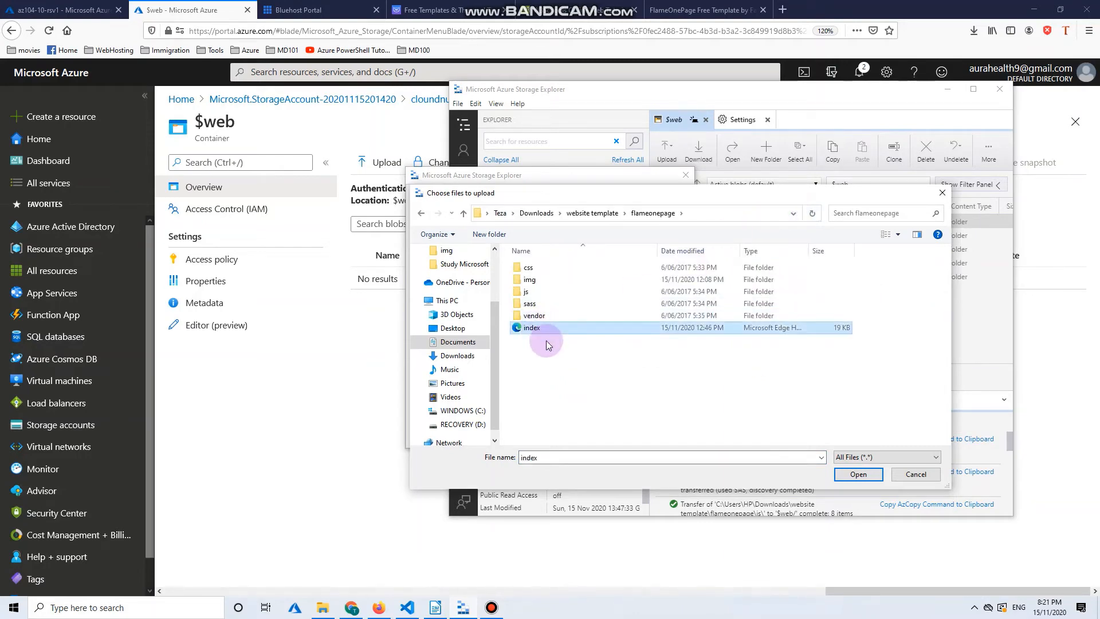
{"action": "left_click", "coordinate": [858, 475]}
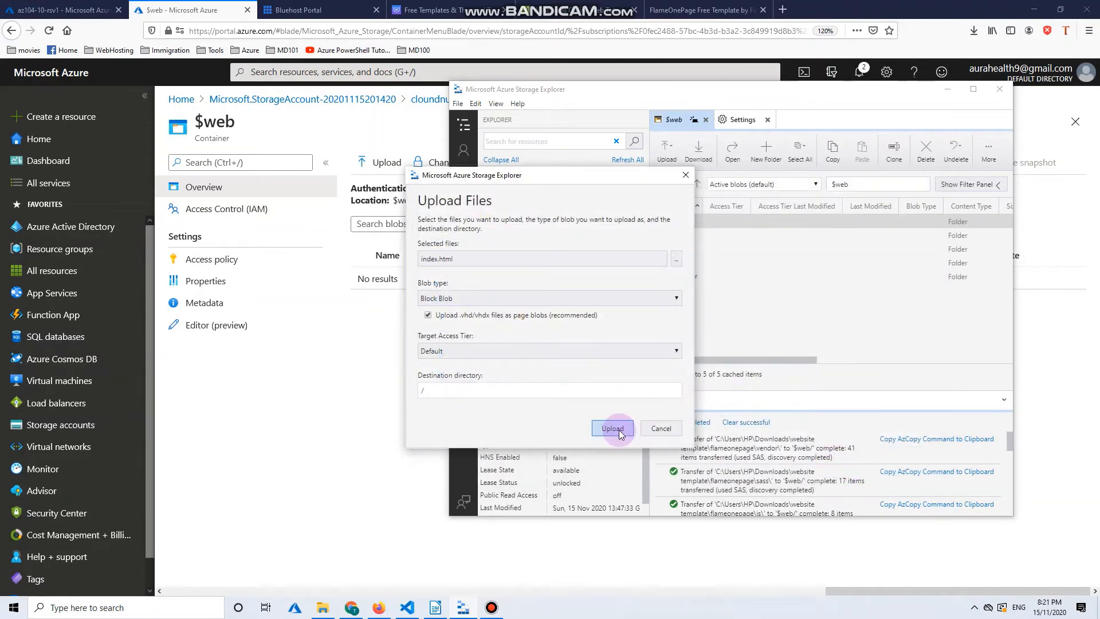
{"action": "left_click", "coordinate": [615, 428]}
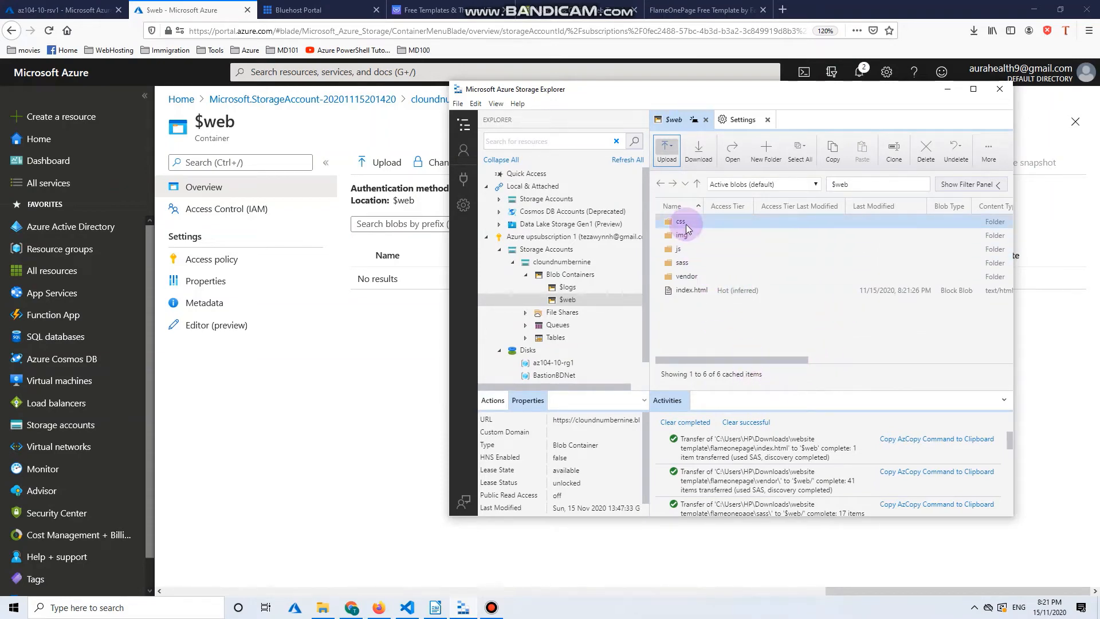
Compare the local flameonepage folder in File Explorer with the uploaded $web contents, then return to Storage Explorer
{"action": "left_click", "coordinate": [324, 606]}
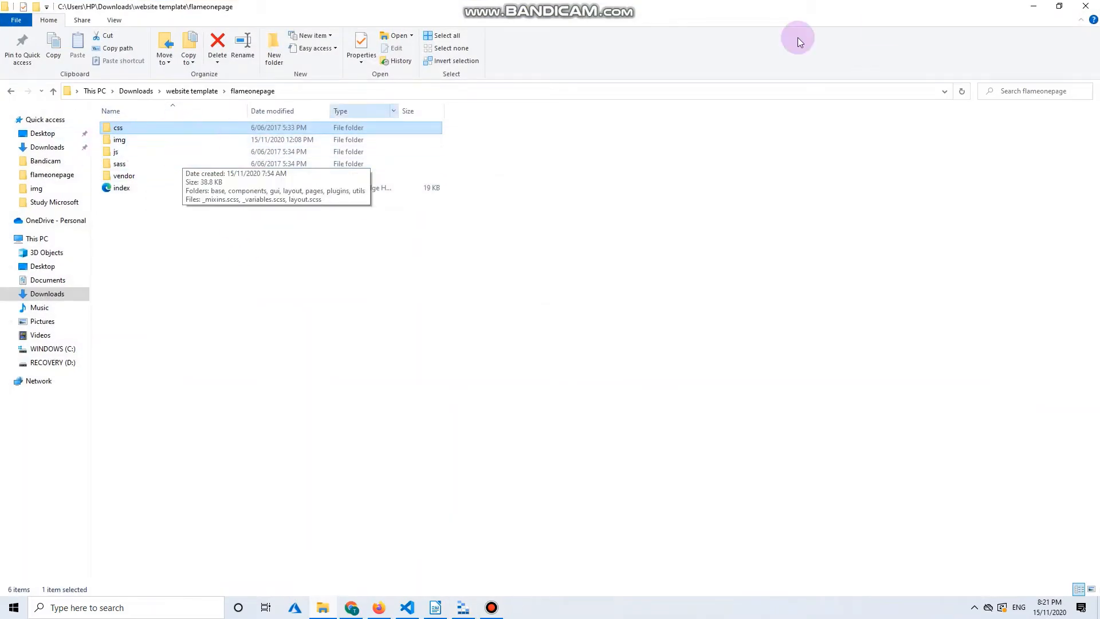
{"action": "left_click", "coordinate": [1034, 5]}
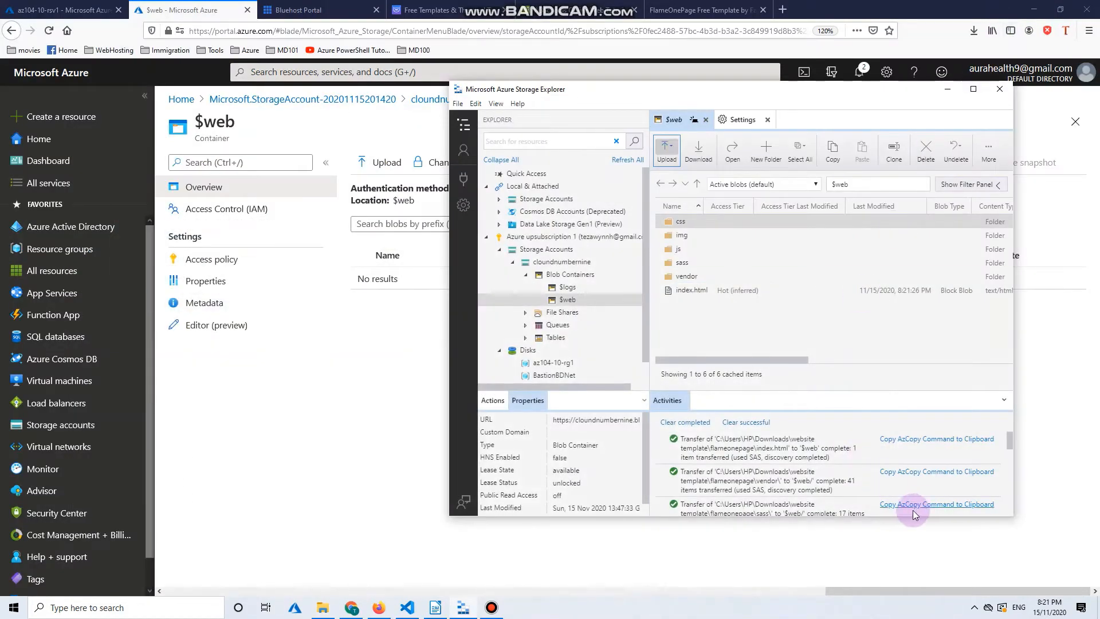
Review the completed transfers in Storage Explorer, then switch to the Azure portal and refresh the $web container's blob list
{"action": "left_click_drag", "start_coordinate": [909, 518], "coordinate": [908, 570]}
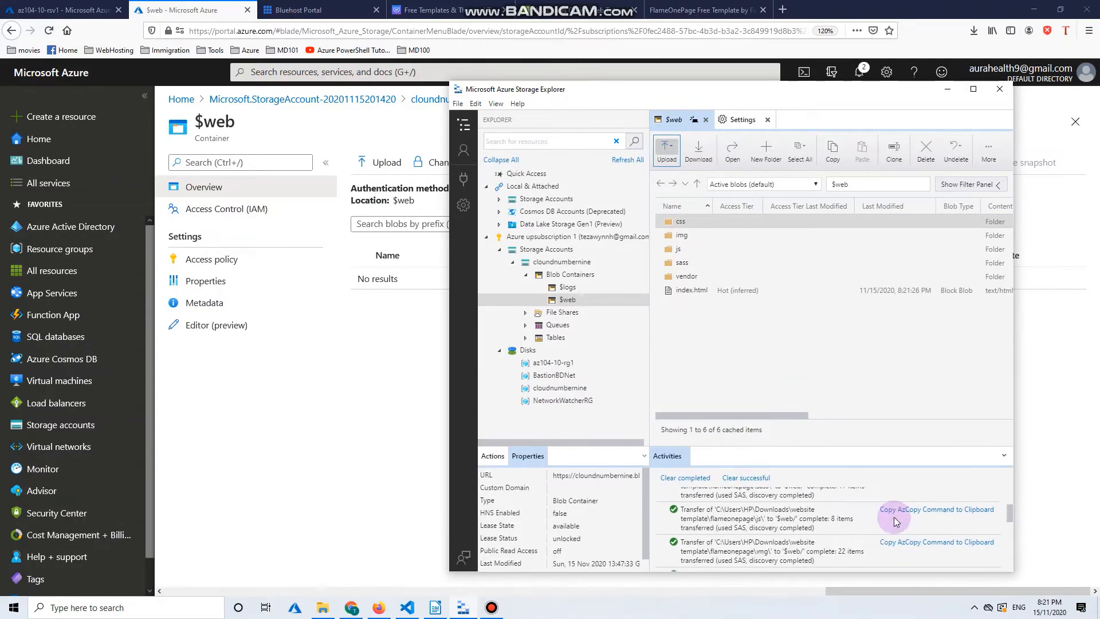
{"action": "scroll", "coordinate": [892, 520], "scroll_direction": "up", "scroll_amount": 2}
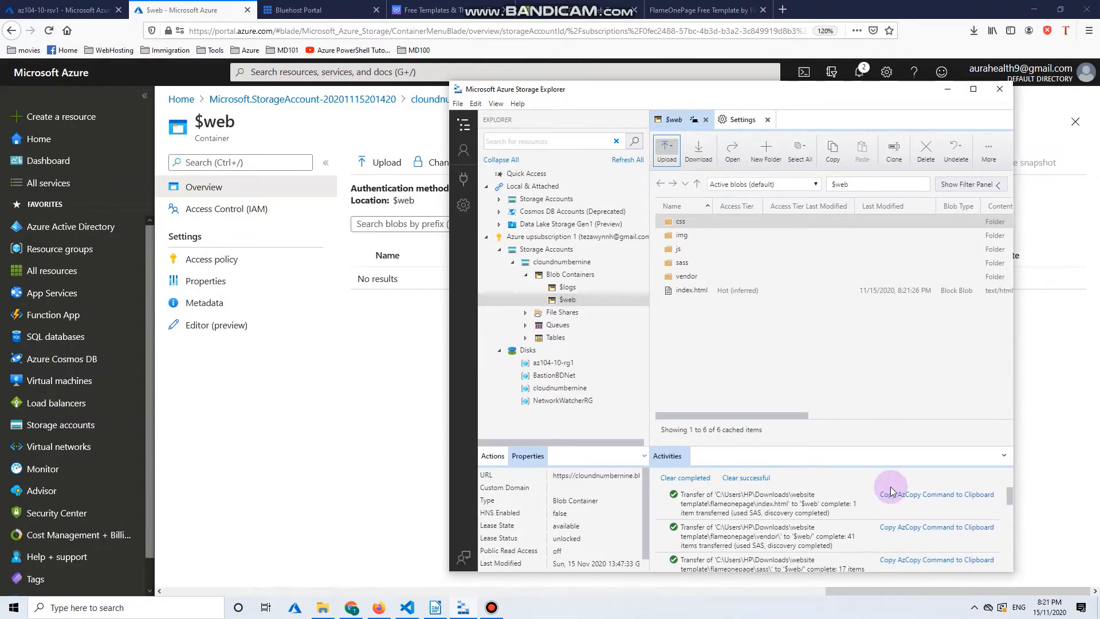
{"action": "left_click", "coordinate": [945, 90]}
{"action": "left_click", "coordinate": [532, 160]}
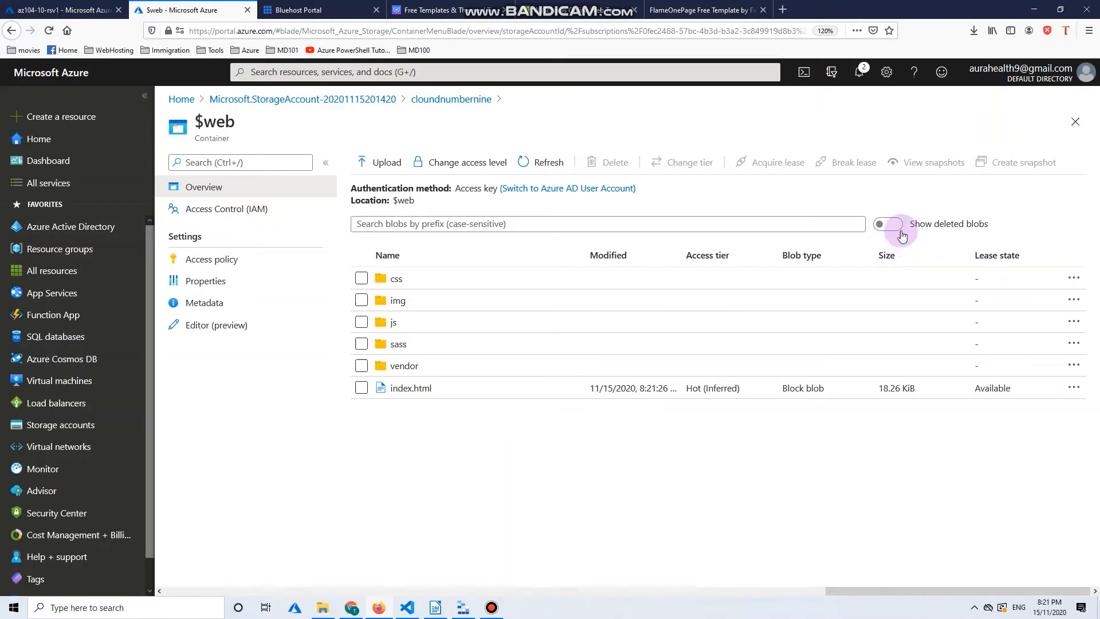
Copy the primary endpoint from the cloundnumbernine account's Static website settings and open it in a new browser tab
{"action": "left_click", "coordinate": [437, 103]}
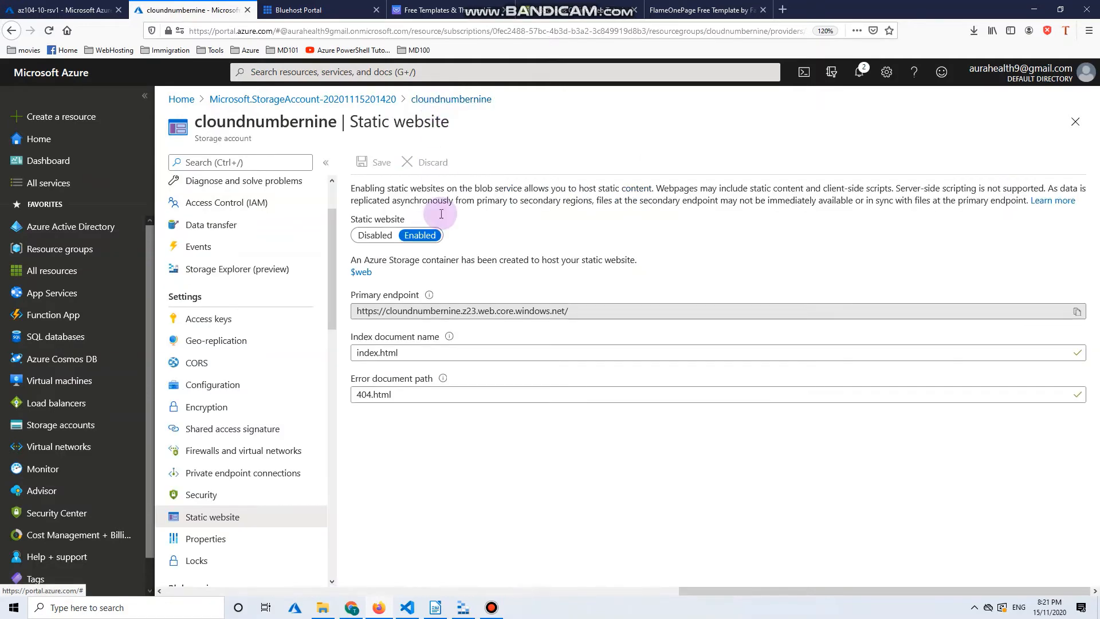
{"action": "left_click", "coordinate": [1078, 312]}
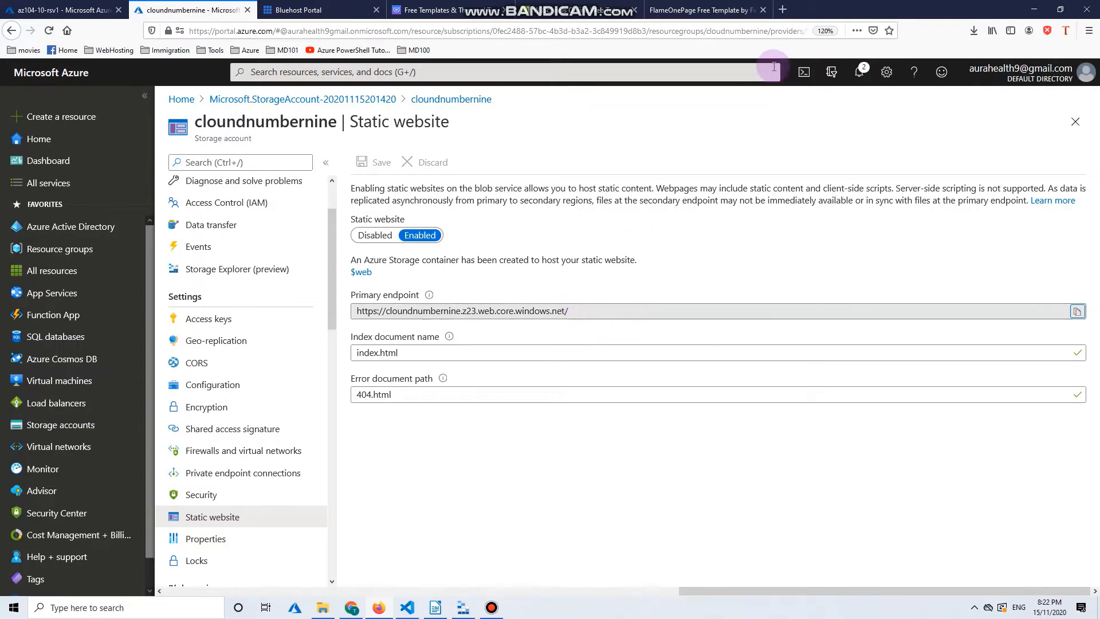
{"action": "left_click", "coordinate": [783, 9]}
{"action": "left_click", "coordinate": [753, 31]}
{"action": "right_click", "coordinate": [753, 35]}
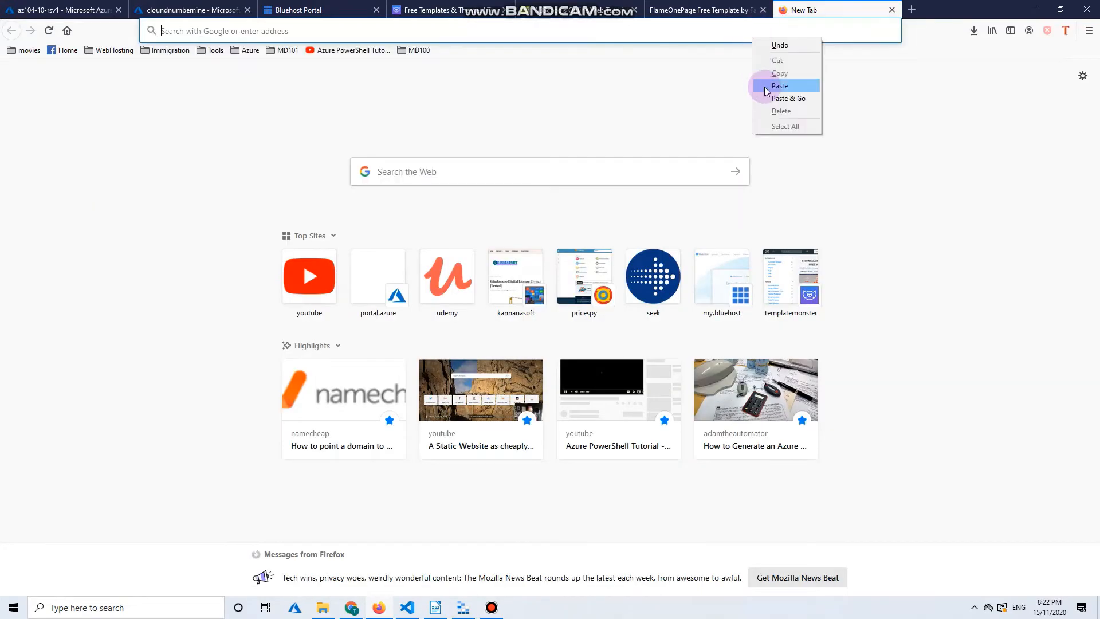
{"action": "left_click", "coordinate": [779, 86]}
{"action": "key", "text": "Return"}
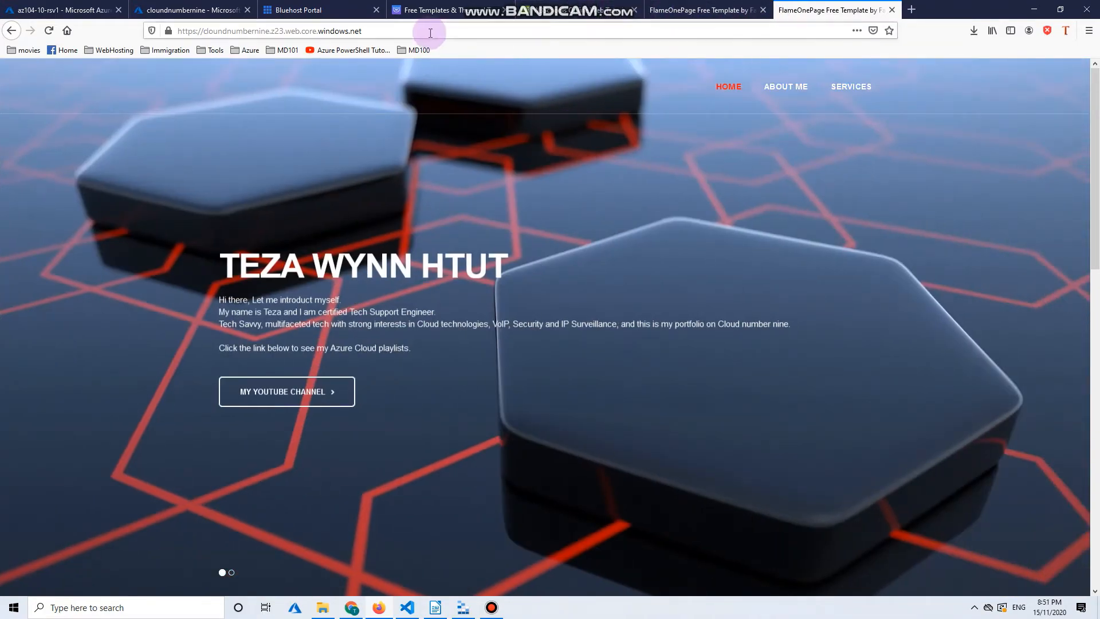
{"action": "left_click", "coordinate": [401, 31]}
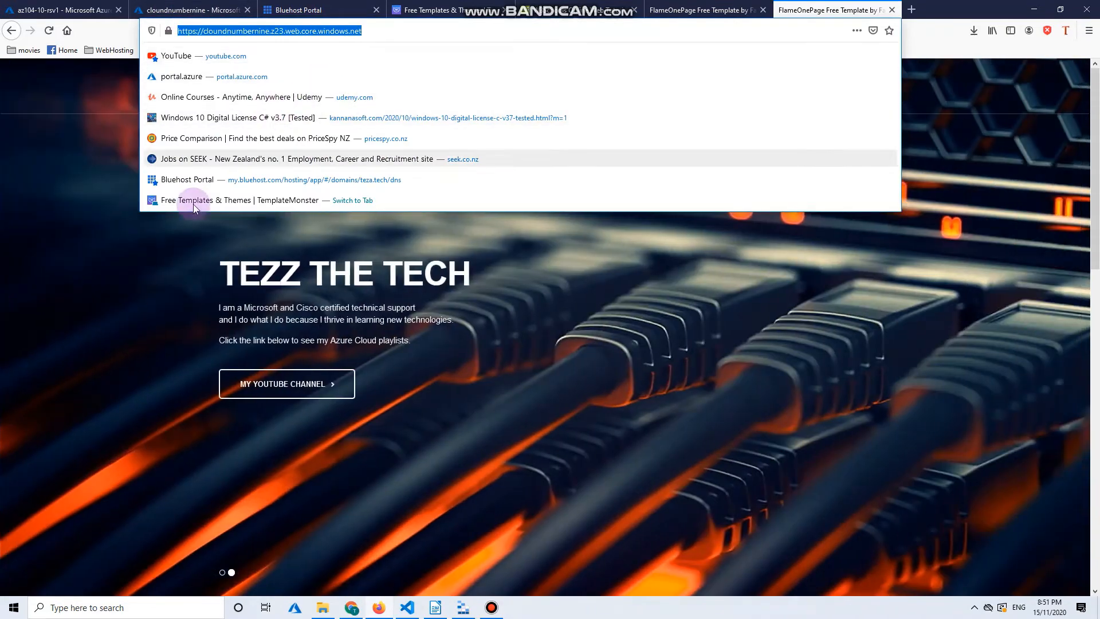
{"action": "left_click", "coordinate": [194, 248]}
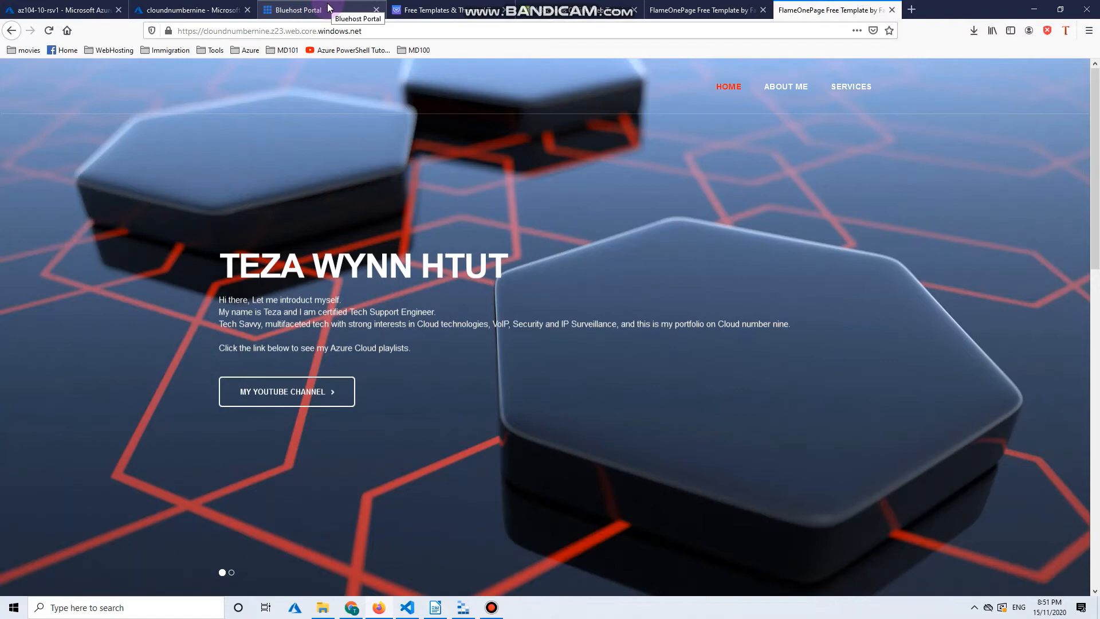
Examine the unsaved CNAME record for teza.tech in the Bluehost Portal alongside the cloundnumbernine storage account overview in Azure
{"action": "left_click", "coordinate": [329, 7]}
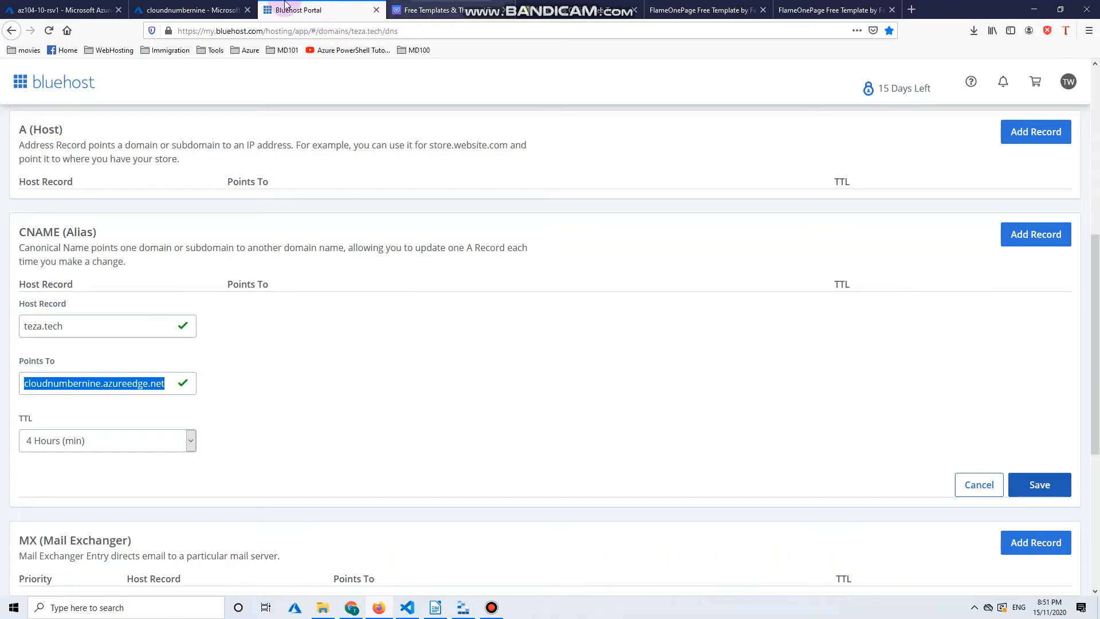
{"action": "left_click", "coordinate": [216, 7]}
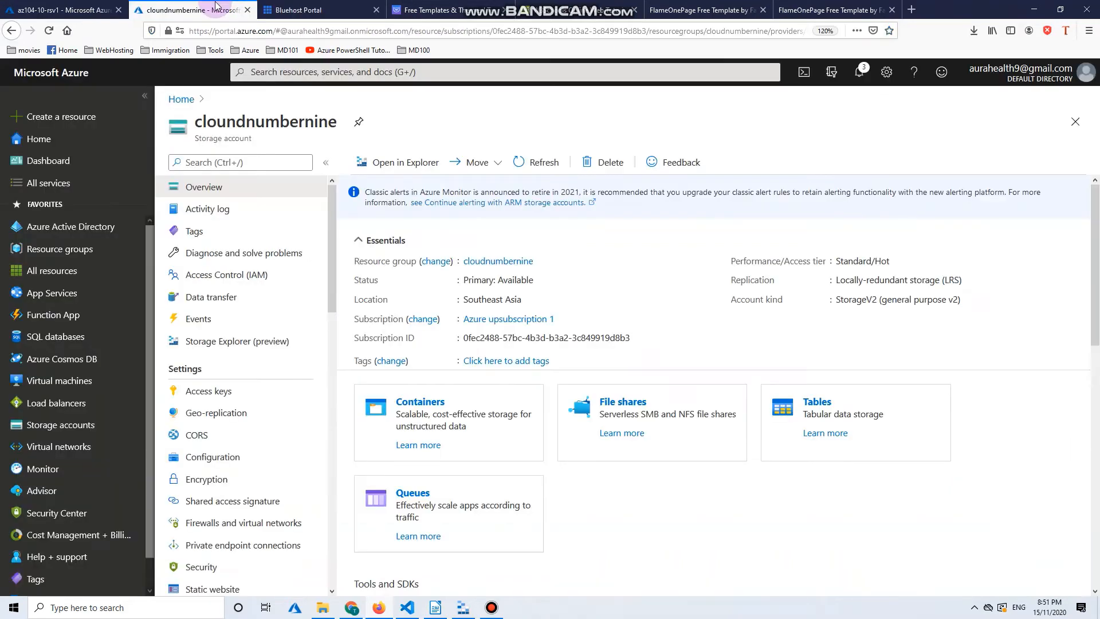
{"action": "left_click", "coordinate": [294, 9]}
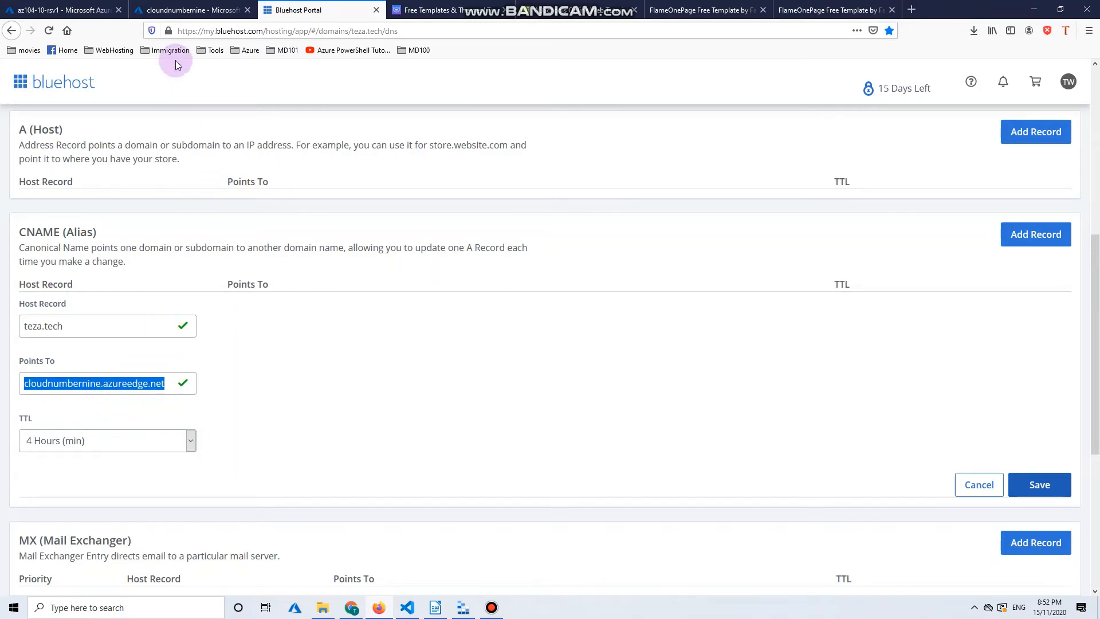
{"action": "left_click", "coordinate": [192, 10]}
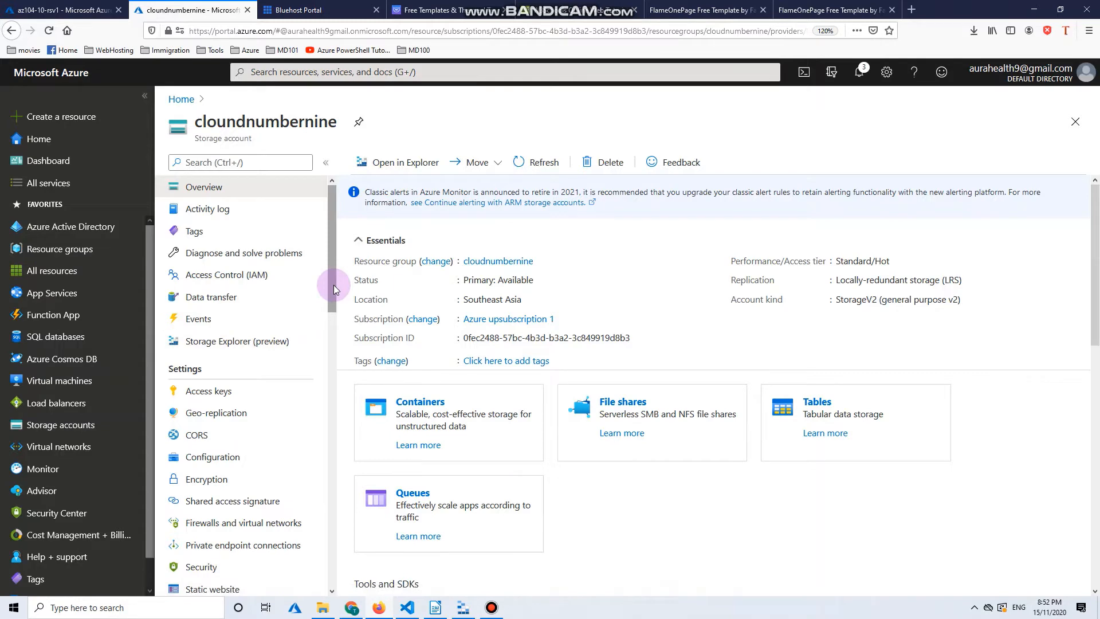
{"action": "left_click", "coordinate": [323, 10]}
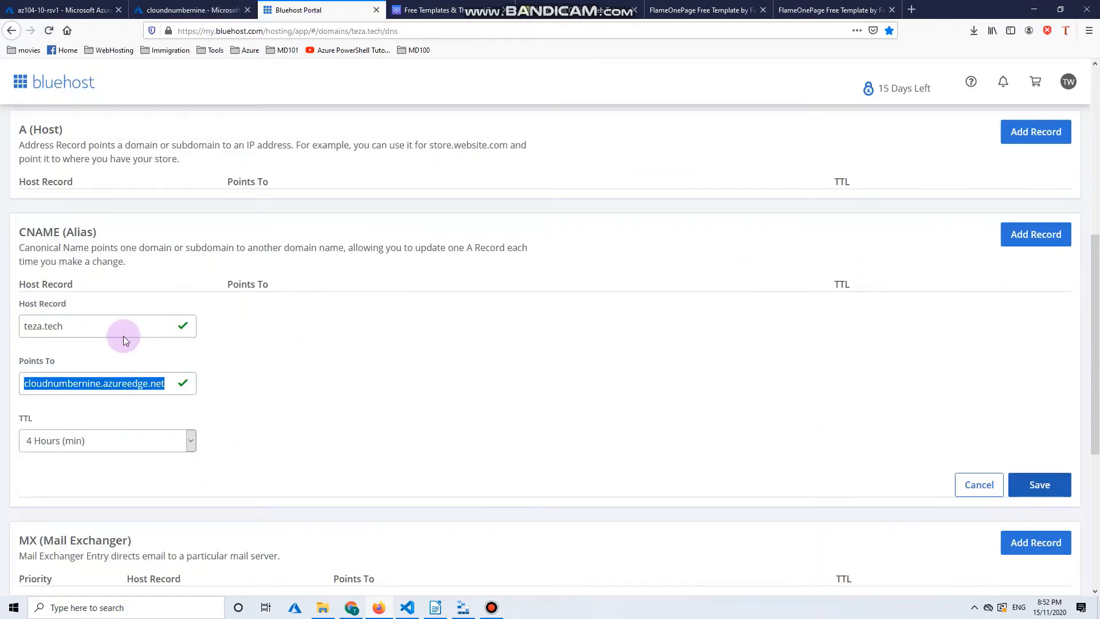
{"action": "left_click_drag", "start_coordinate": [120, 326], "coordinate": [2, 307]}
Open the cloundnumbernine storage account's Custom domain settings and examine the two CNAME target hostnames given for the first method
{"action": "left_click", "coordinate": [210, 6]}
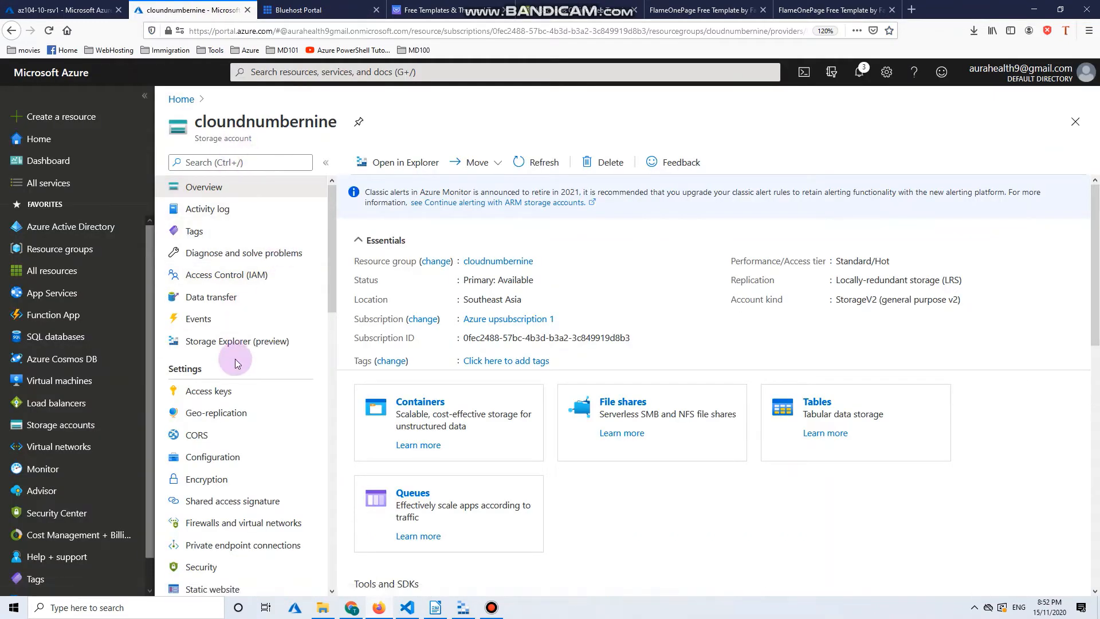
{"action": "scroll", "coordinate": [232, 413], "scroll_direction": "down", "scroll_amount": 1}
{"action": "scroll", "coordinate": [235, 418], "scroll_direction": "down", "scroll_amount": 3}
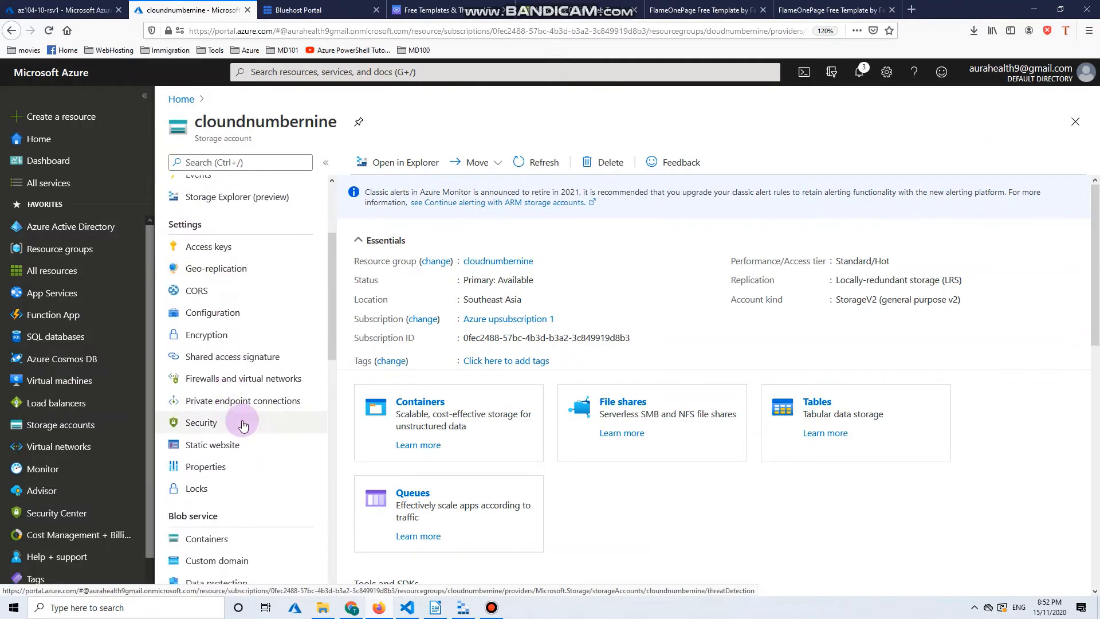
{"action": "scroll", "coordinate": [239, 444], "scroll_direction": "down", "scroll_amount": 2}
{"action": "scroll", "coordinate": [239, 451], "scroll_direction": "down", "scroll_amount": 2}
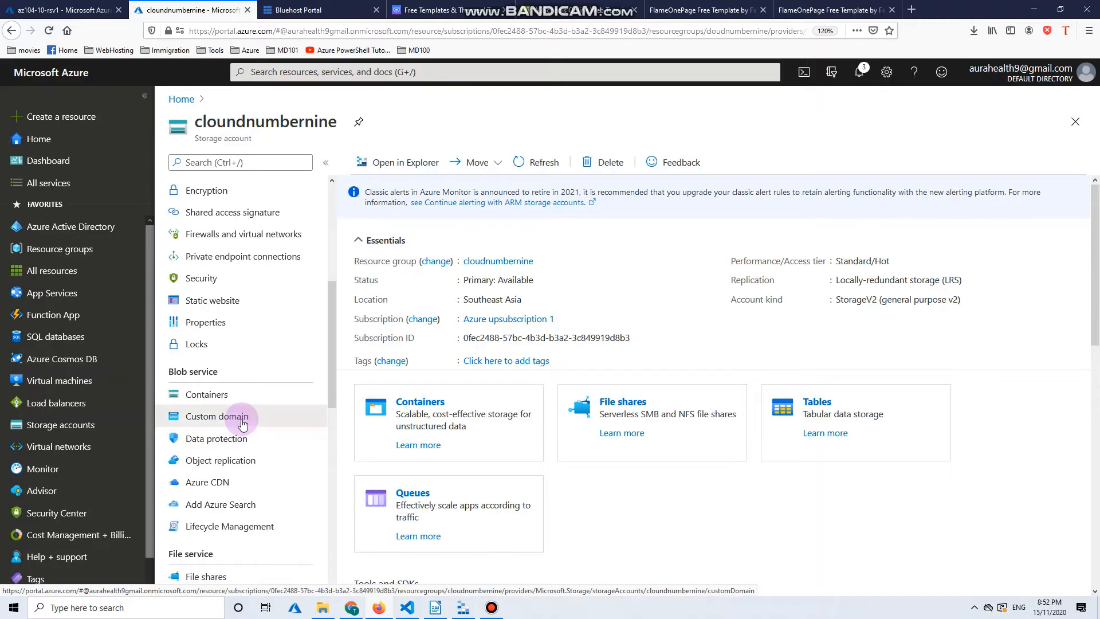
{"action": "left_click", "coordinate": [243, 424]}
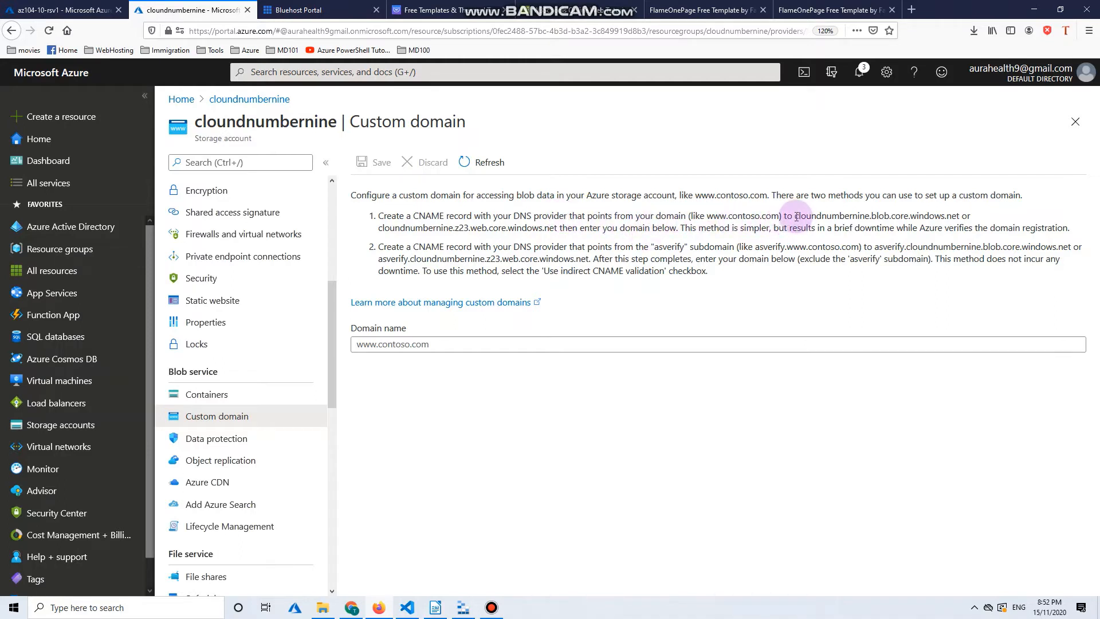
{"action": "left_click_drag", "start_coordinate": [797, 217], "coordinate": [963, 219]}
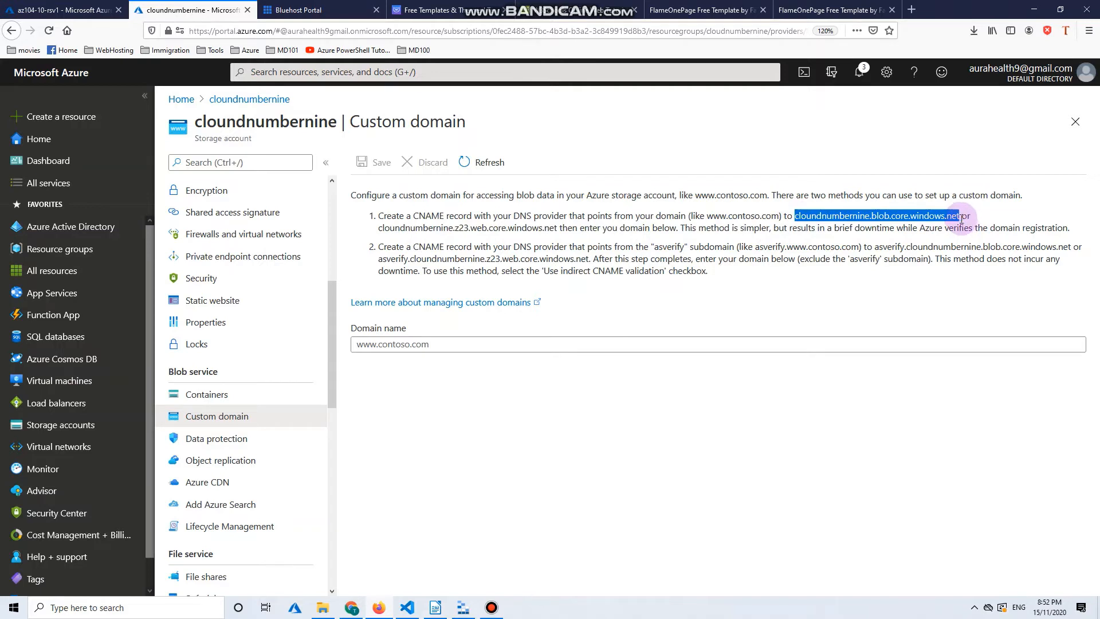
{"action": "left_click", "coordinate": [561, 229]}
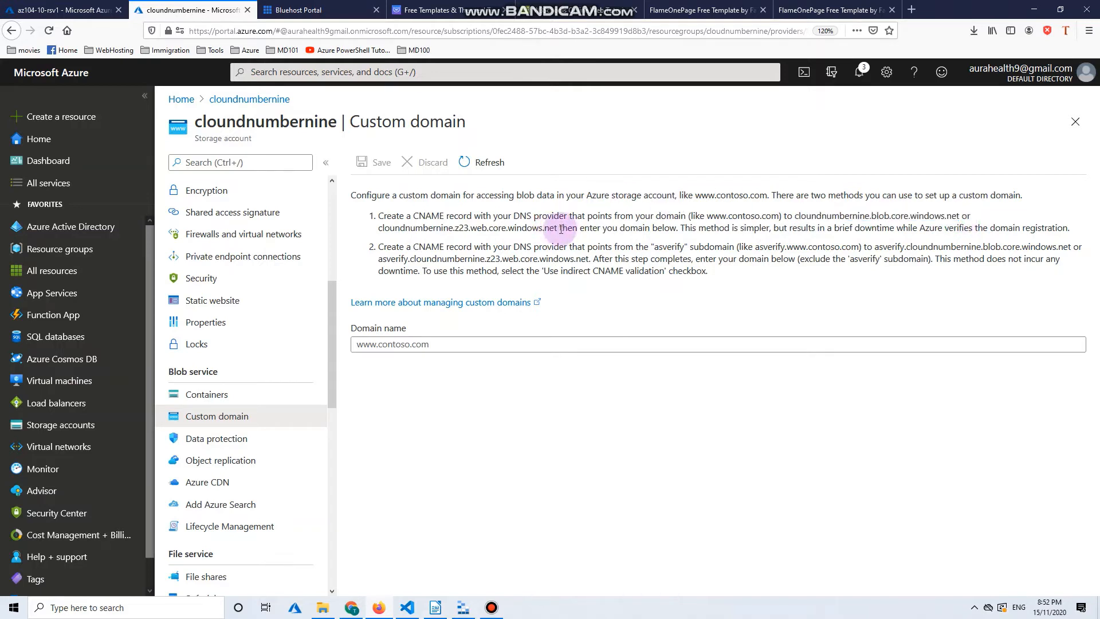
{"action": "left_click_drag", "start_coordinate": [561, 229], "coordinate": [389, 229]}
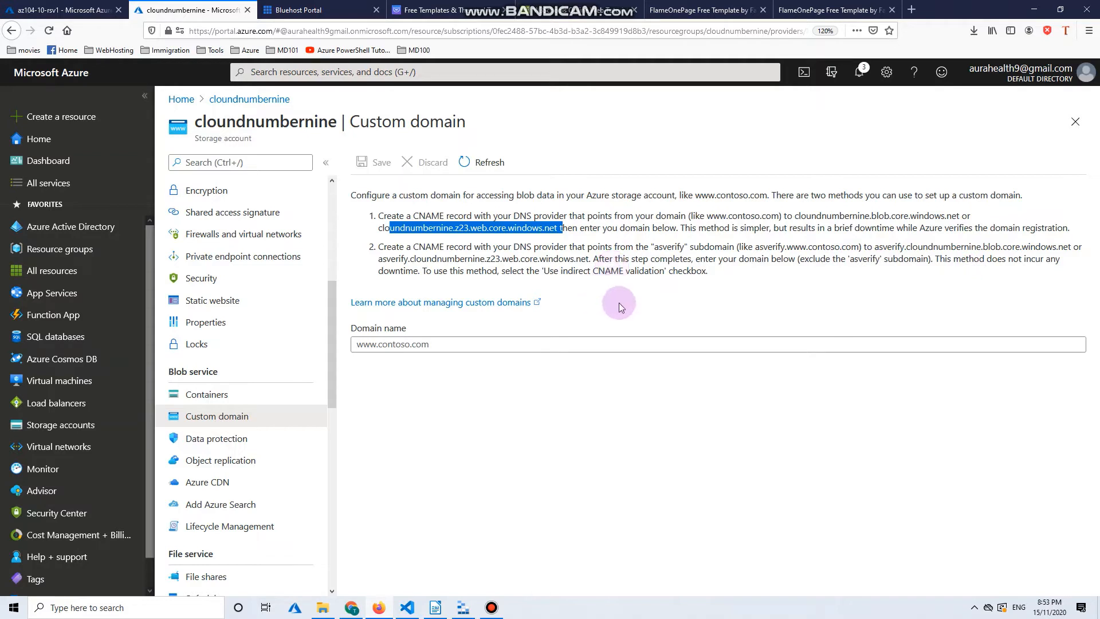
{"action": "left_click", "coordinate": [483, 346]}
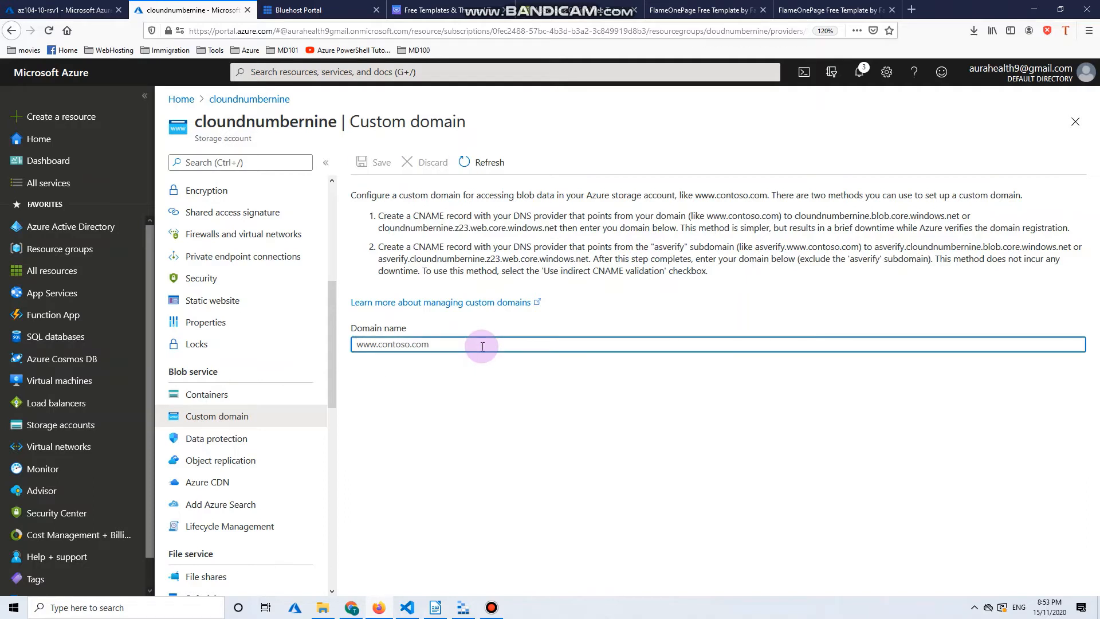
{"action": "type", "text": "www"}
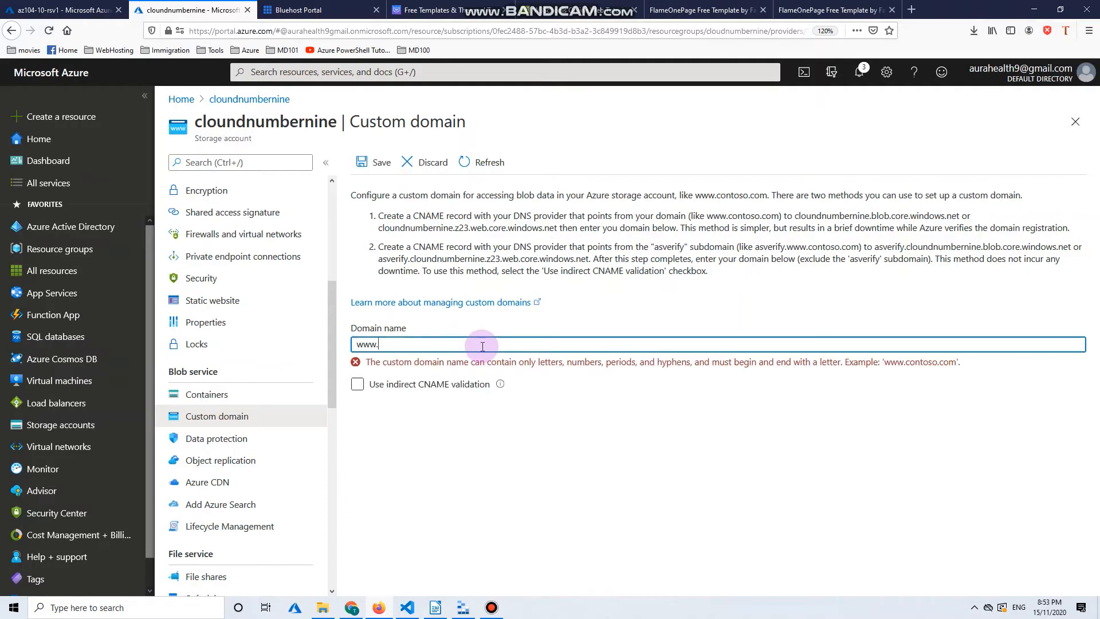
{"action": "type", "text": ".teza.tech"}
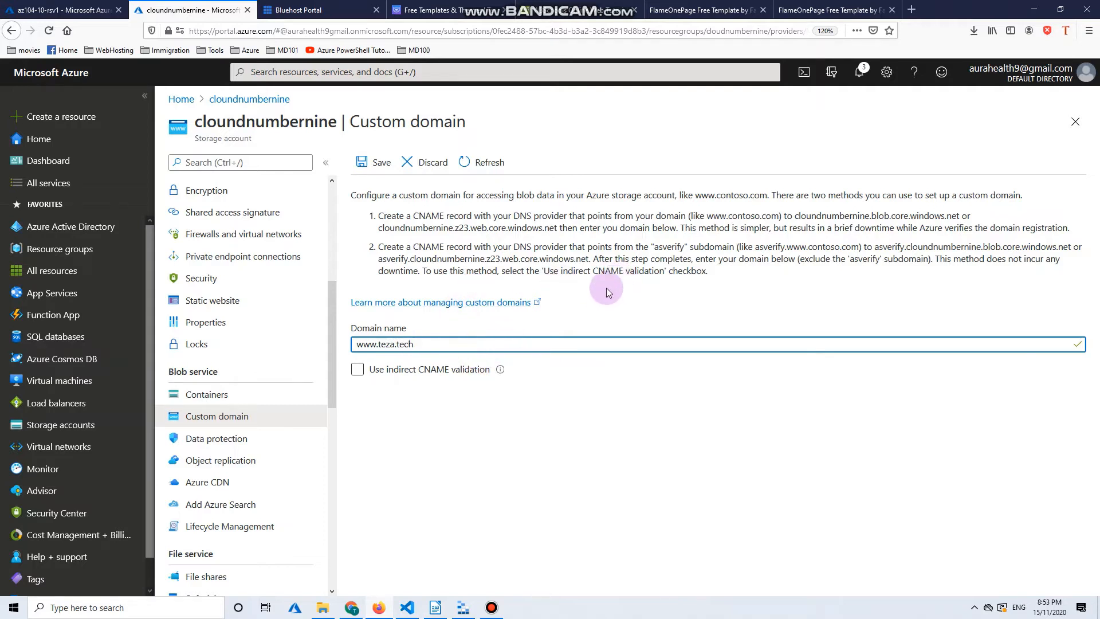
{"action": "left_click", "coordinate": [361, 371]}
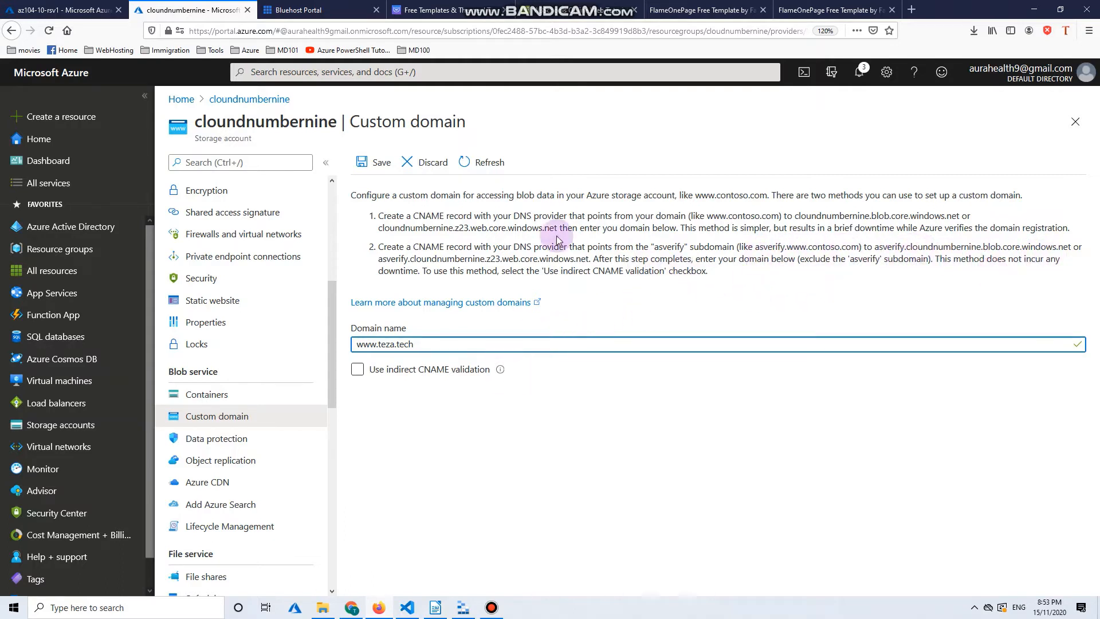
{"action": "left_click", "coordinate": [374, 165]}
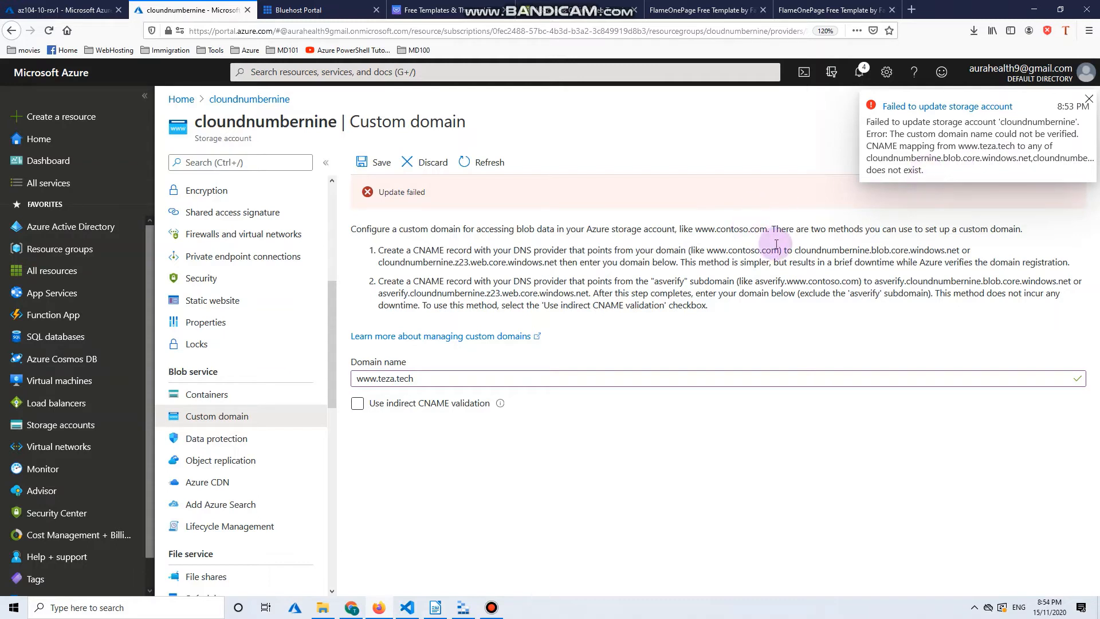
Copy cloundnumbernine.blob.core.windows.net from Azure and save it in the Bluehost Portal as the target of the teza.tech CNAME record
{"action": "left_click_drag", "start_coordinate": [796, 250], "coordinate": [954, 252]}
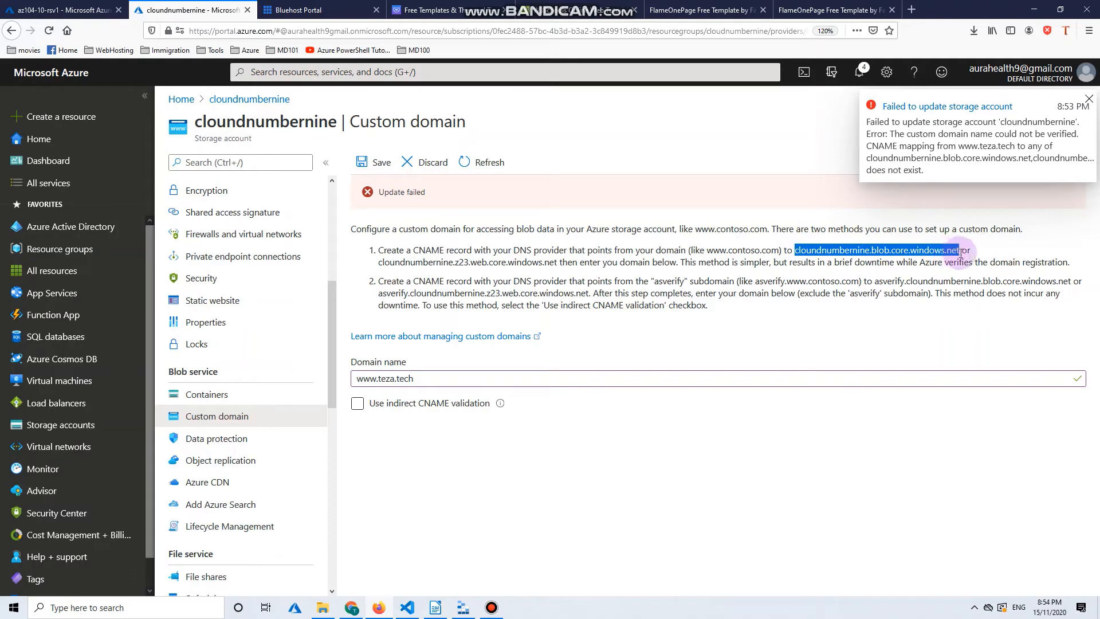
{"action": "right_click", "coordinate": [947, 252]}
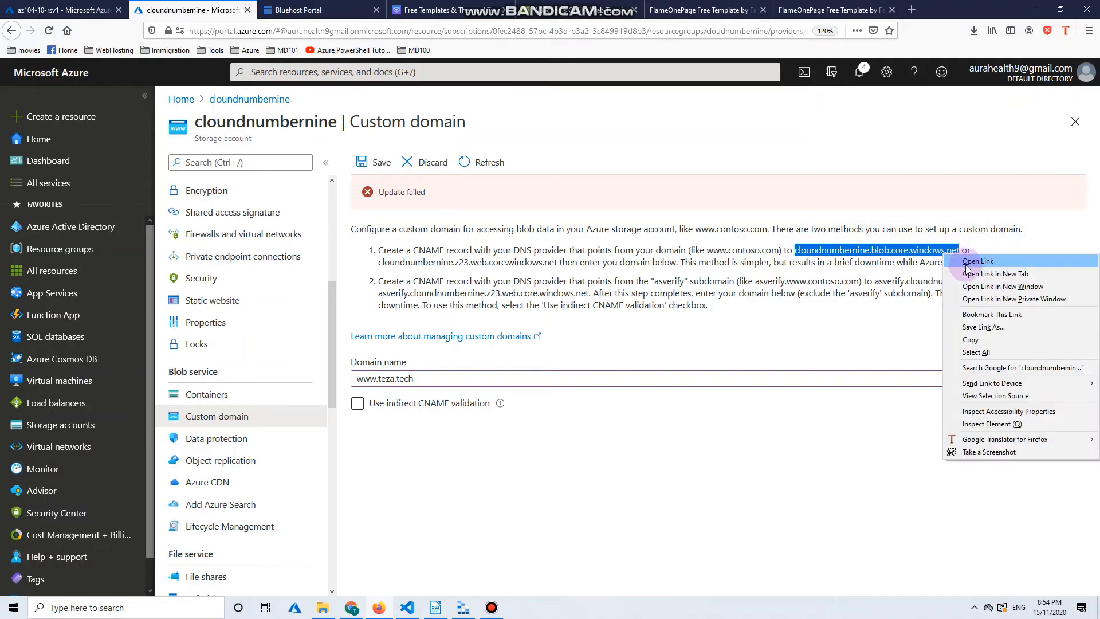
{"action": "left_click", "coordinate": [970, 341]}
{"action": "left_click", "coordinate": [298, 9]}
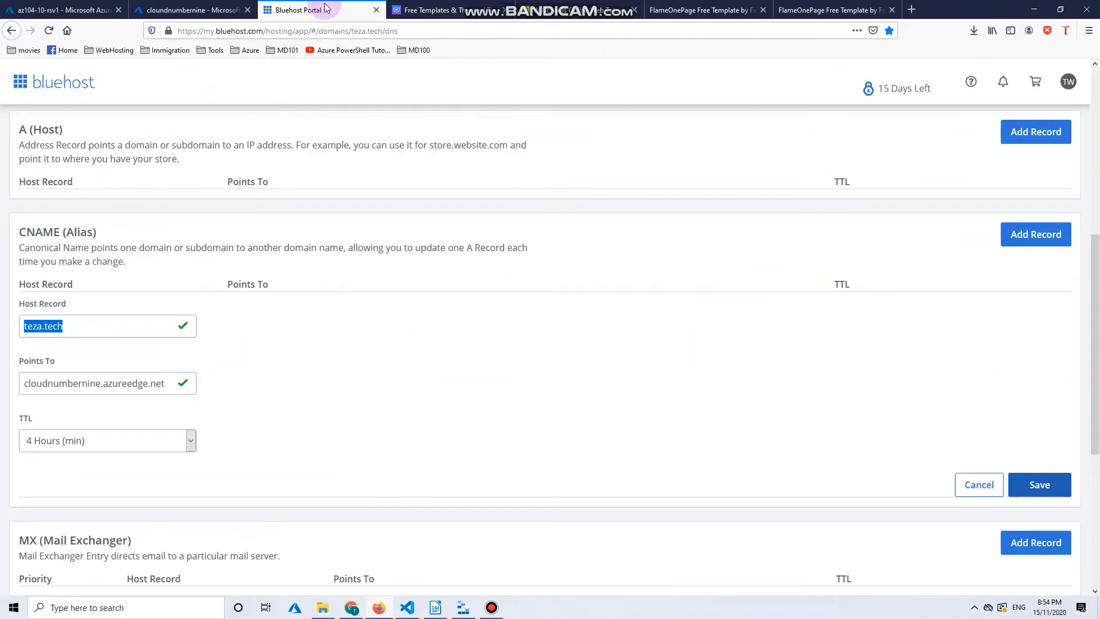
{"action": "left_click", "coordinate": [156, 392]}
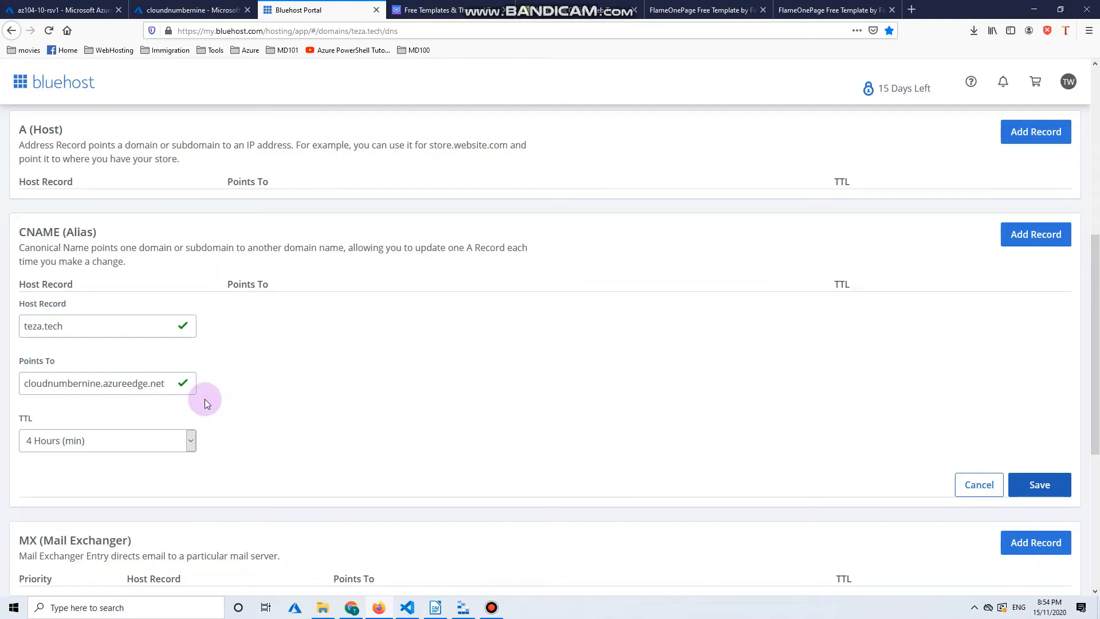
{"action": "key", "text": "ctrl+a"}
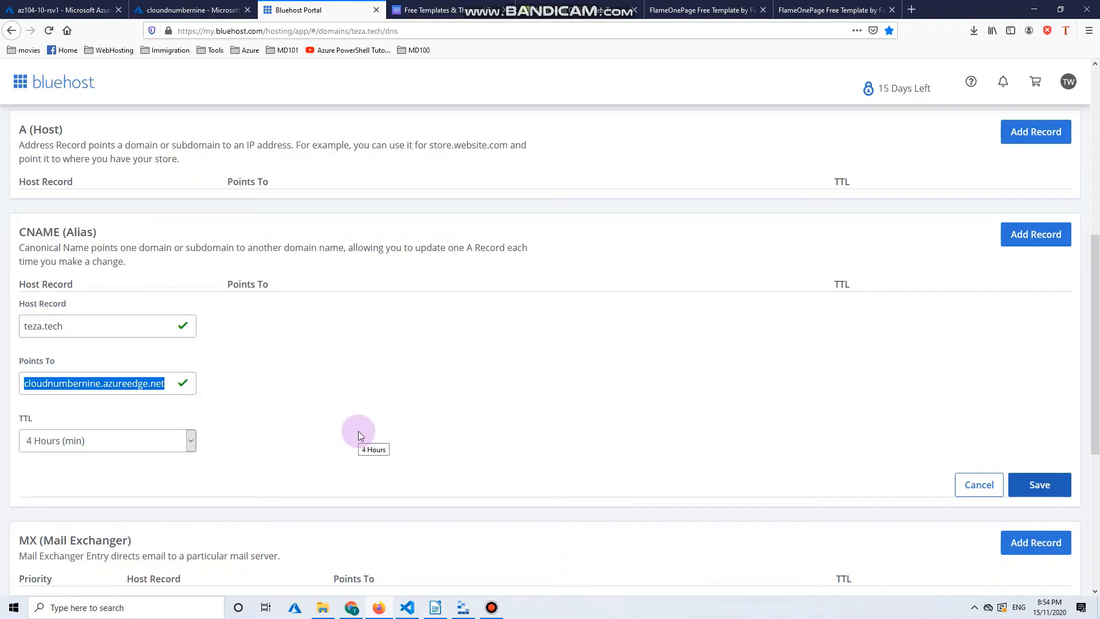
{"action": "key", "text": "ctrl+v"}
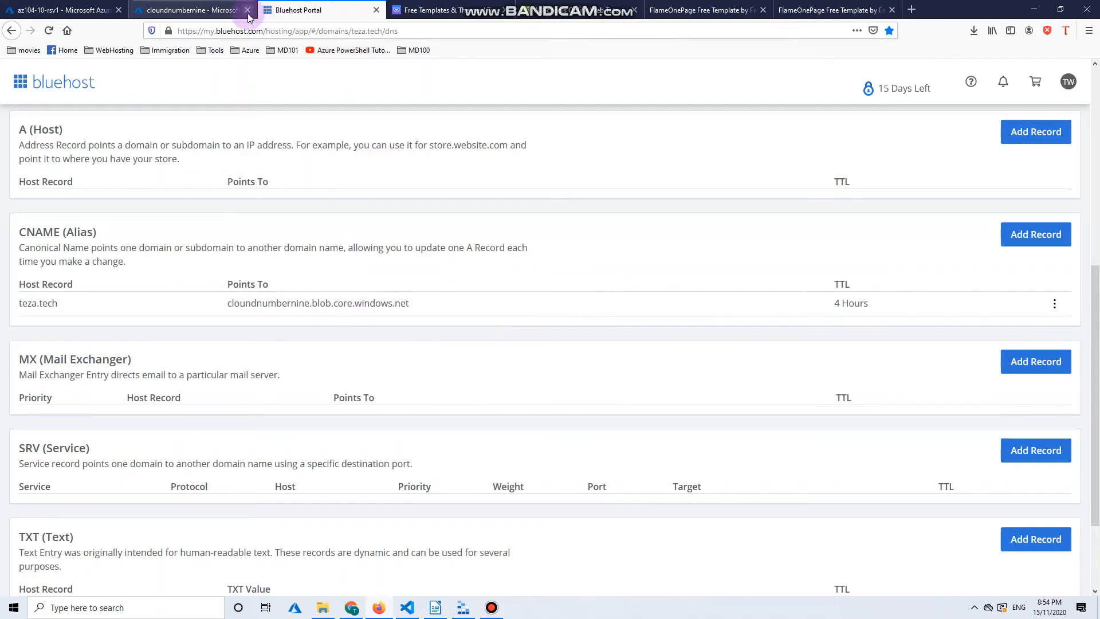
Compare the saved Bluehost CNAME record with Azure's Custom domain instructions, ending on the Azure page
{"action": "left_click", "coordinate": [223, 6]}
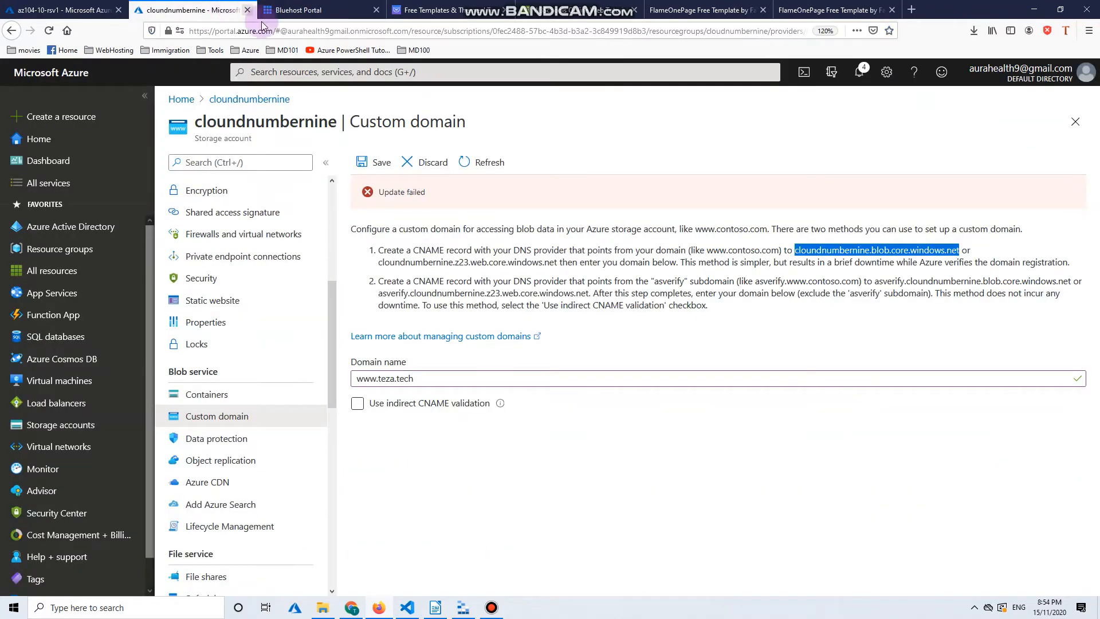
{"action": "left_click", "coordinate": [298, 10]}
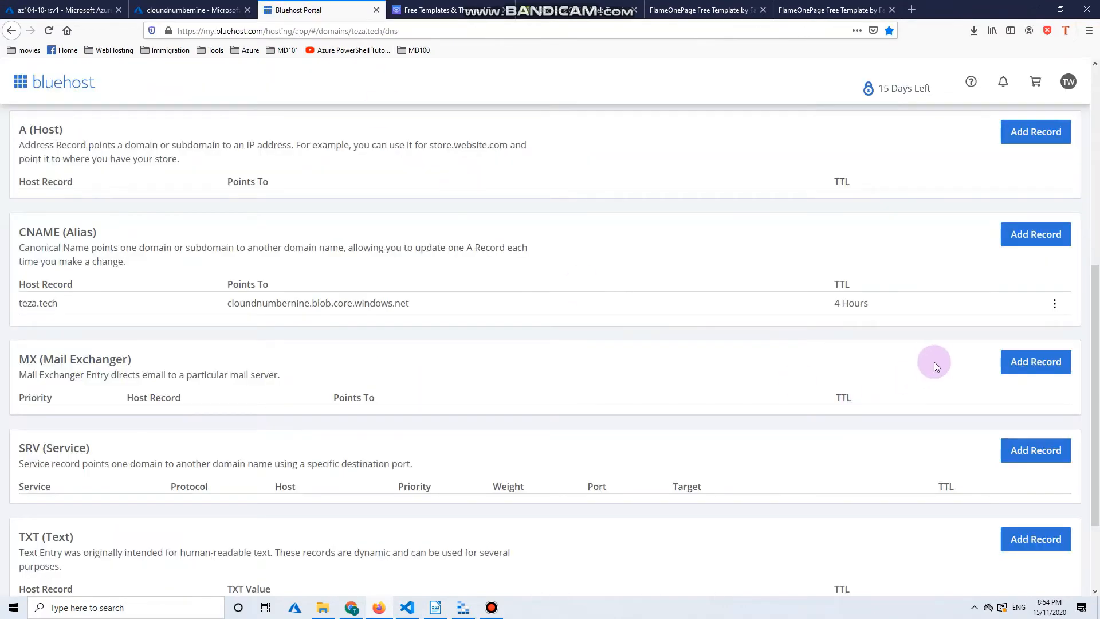
{"action": "left_click", "coordinate": [171, 7]}
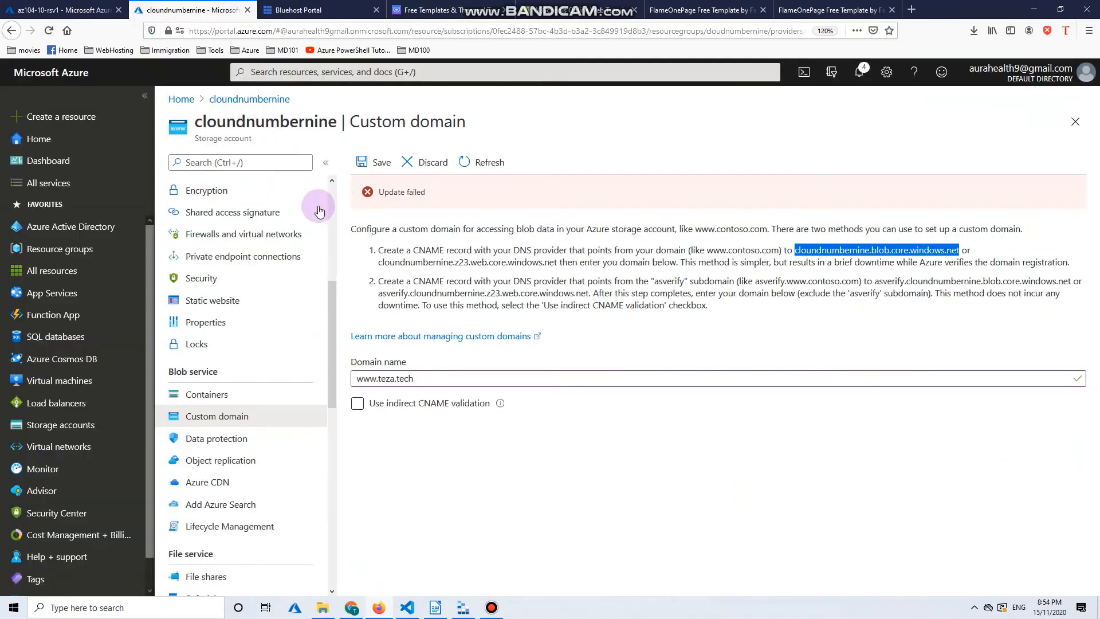
{"action": "left_click", "coordinate": [383, 166]}
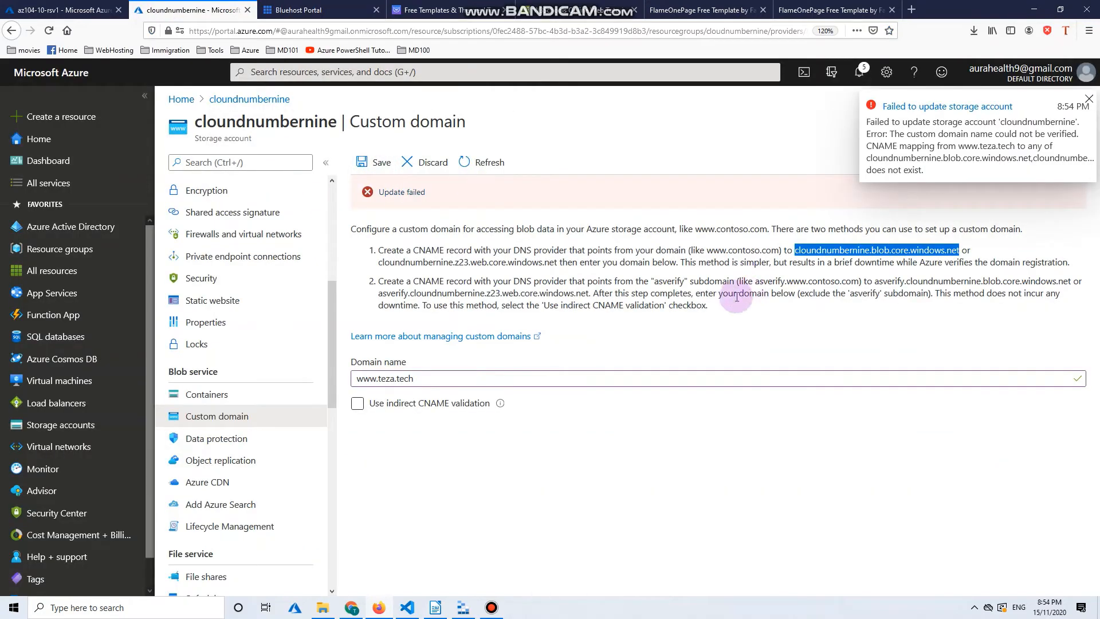
{"action": "left_click", "coordinate": [318, 11]}
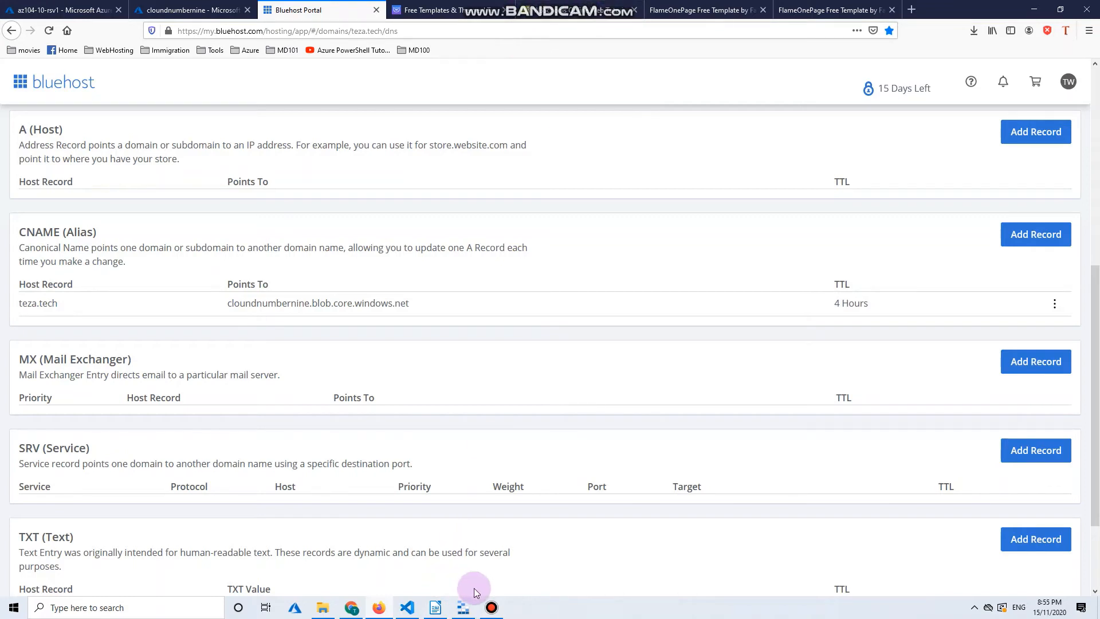
{"action": "left_click", "coordinate": [494, 585]}
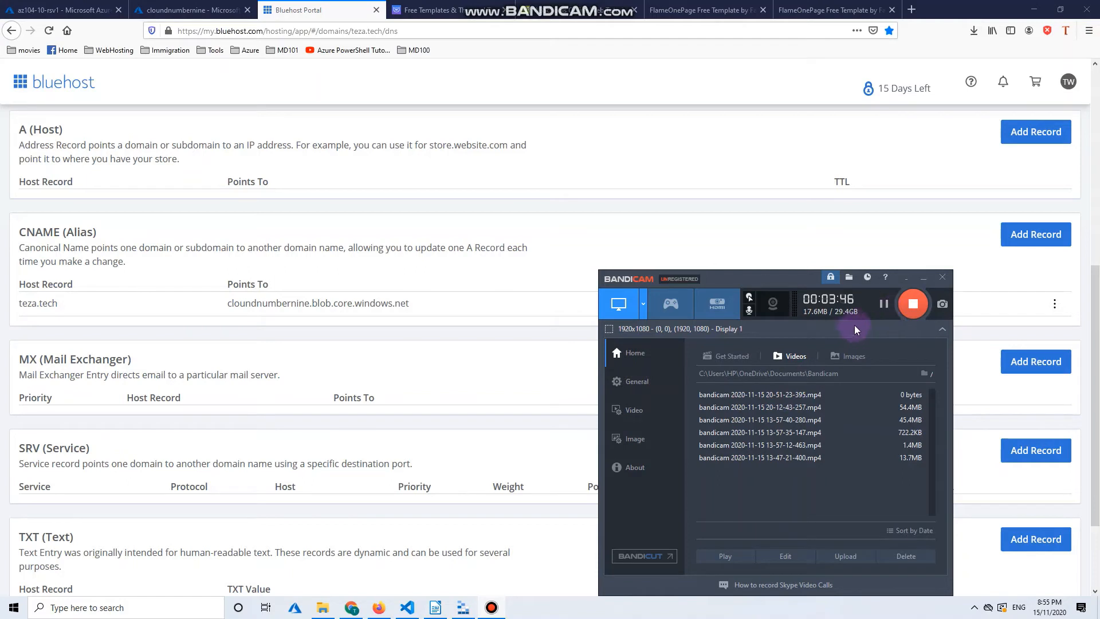
{"action": "left_click", "coordinate": [913, 302]}
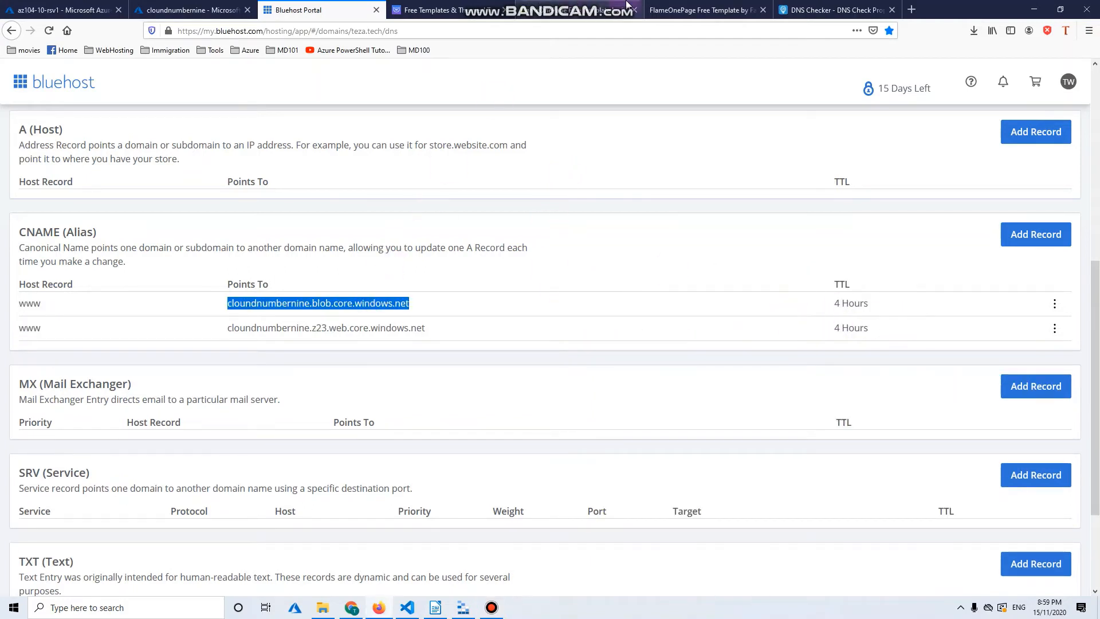
{"action": "mouse_move", "coordinate": [498, 607]}
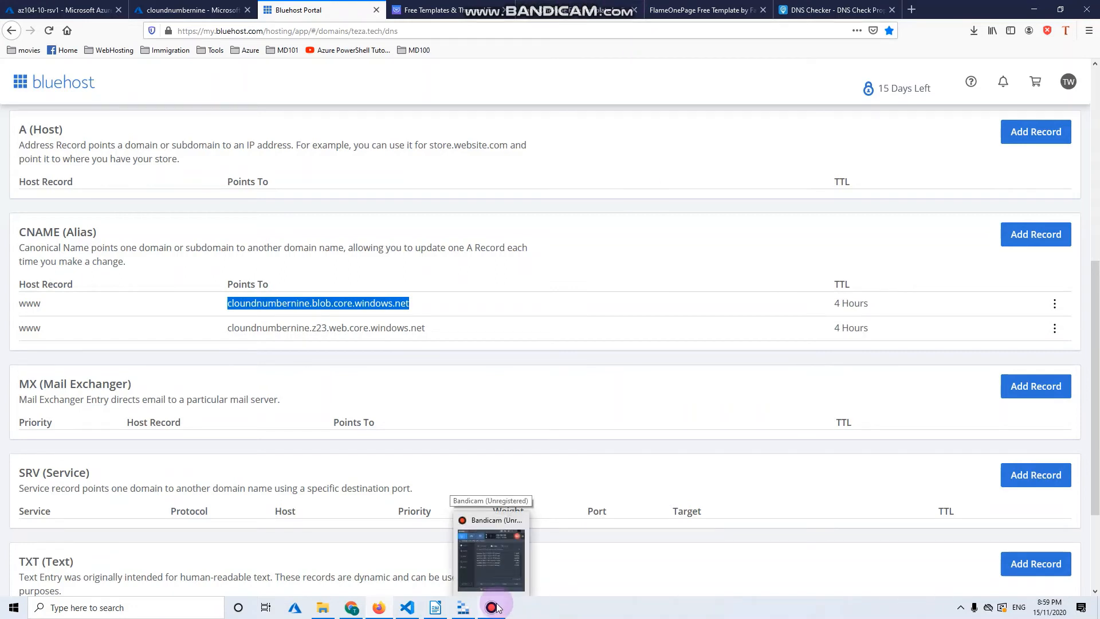
{"action": "left_click", "coordinate": [208, 7]}
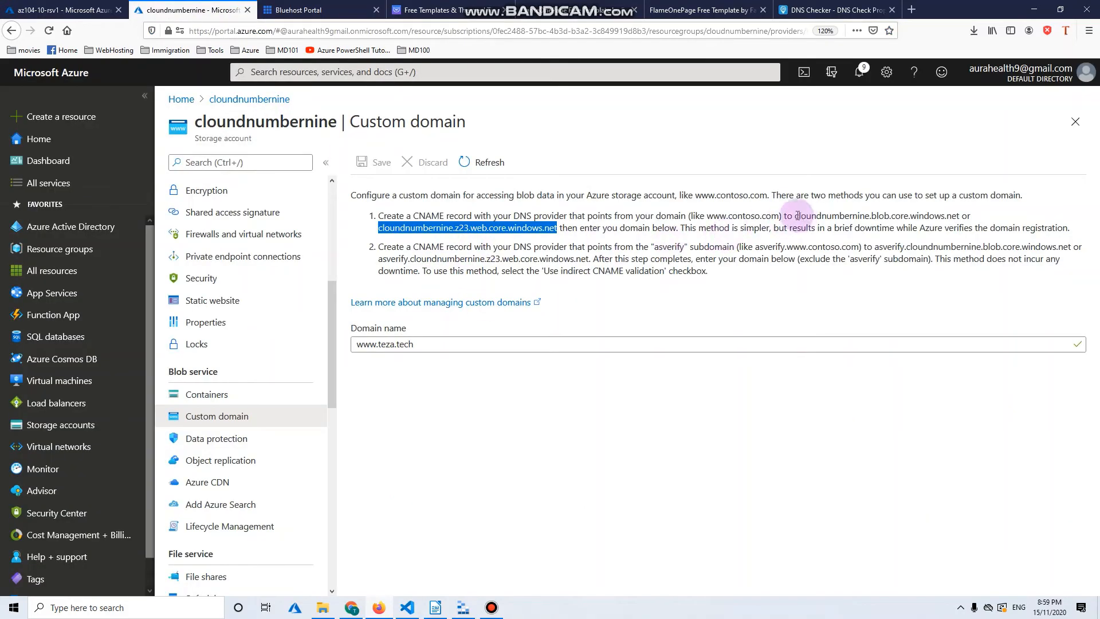
{"action": "left_click_drag", "start_coordinate": [796, 216], "coordinate": [963, 216]}
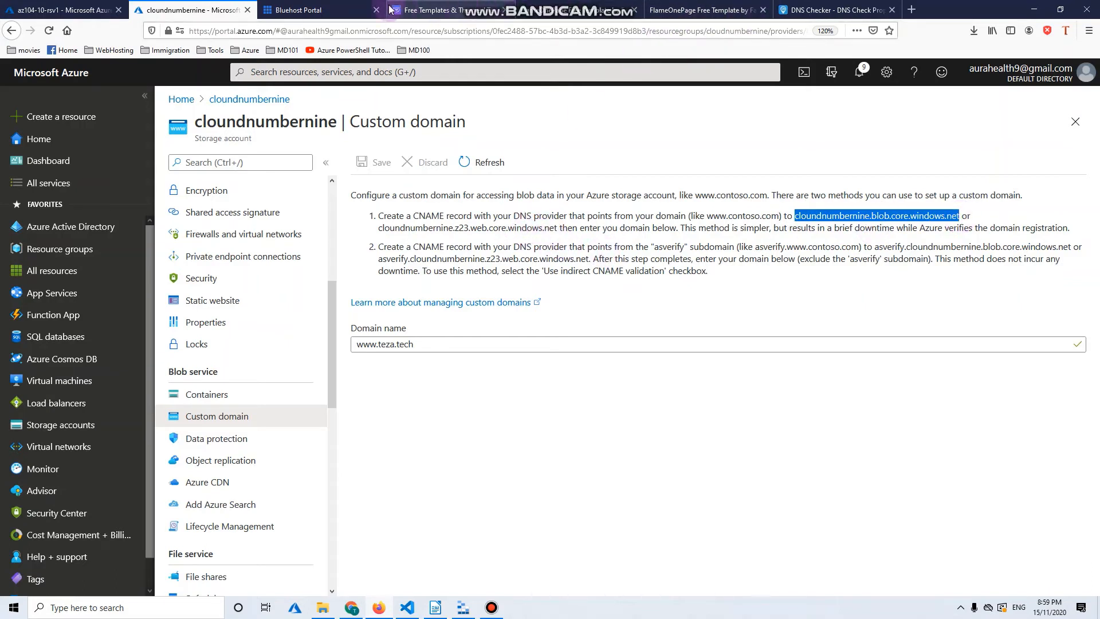
{"action": "left_click", "coordinate": [805, 11]}
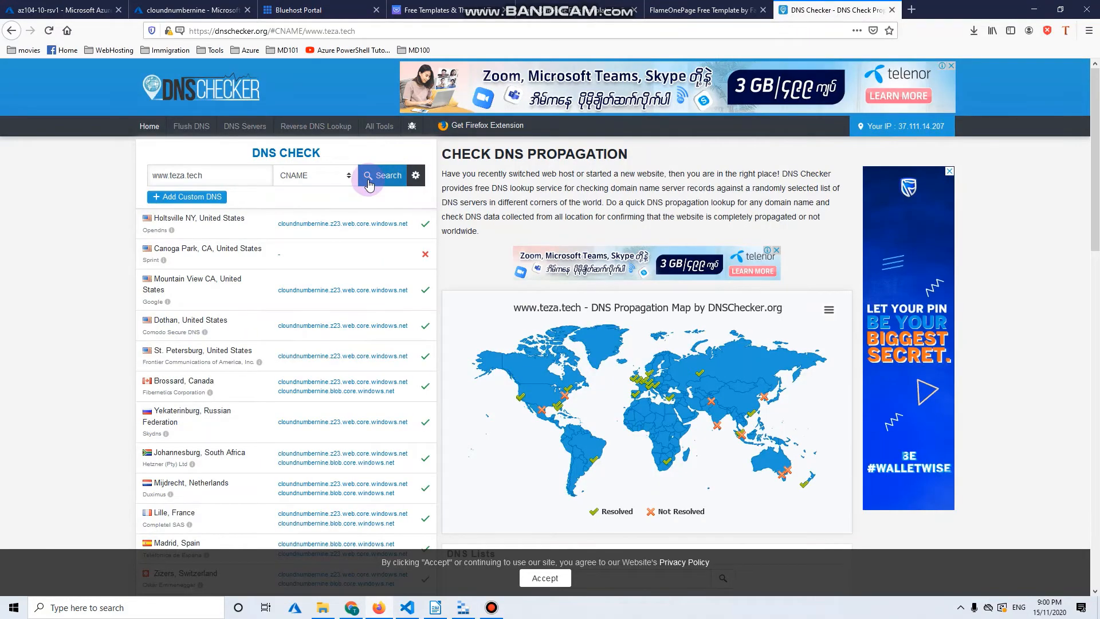
{"action": "left_click_drag", "start_coordinate": [214, 175], "coordinate": [131, 173]}
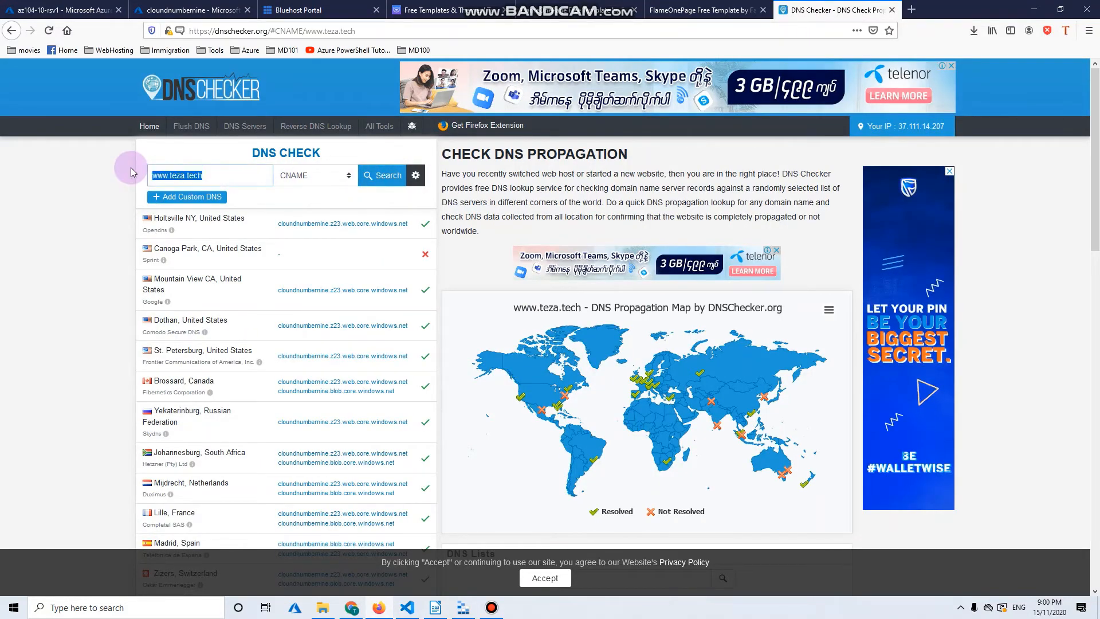
{"action": "left_click", "coordinate": [255, 183]}
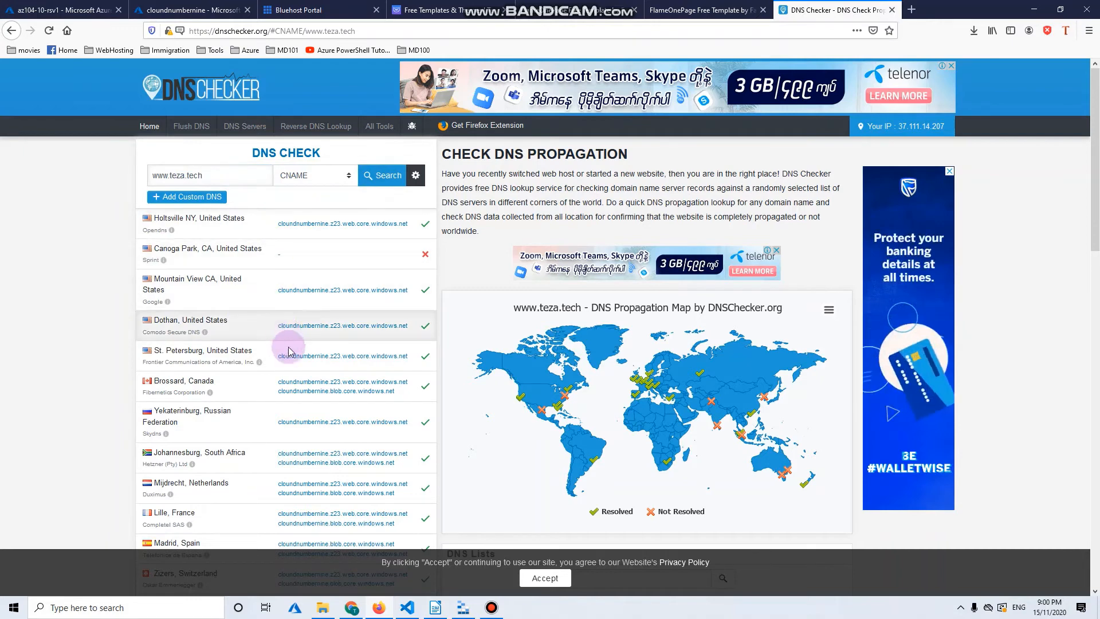
{"action": "left_click_drag", "start_coordinate": [281, 382], "coordinate": [394, 392]}
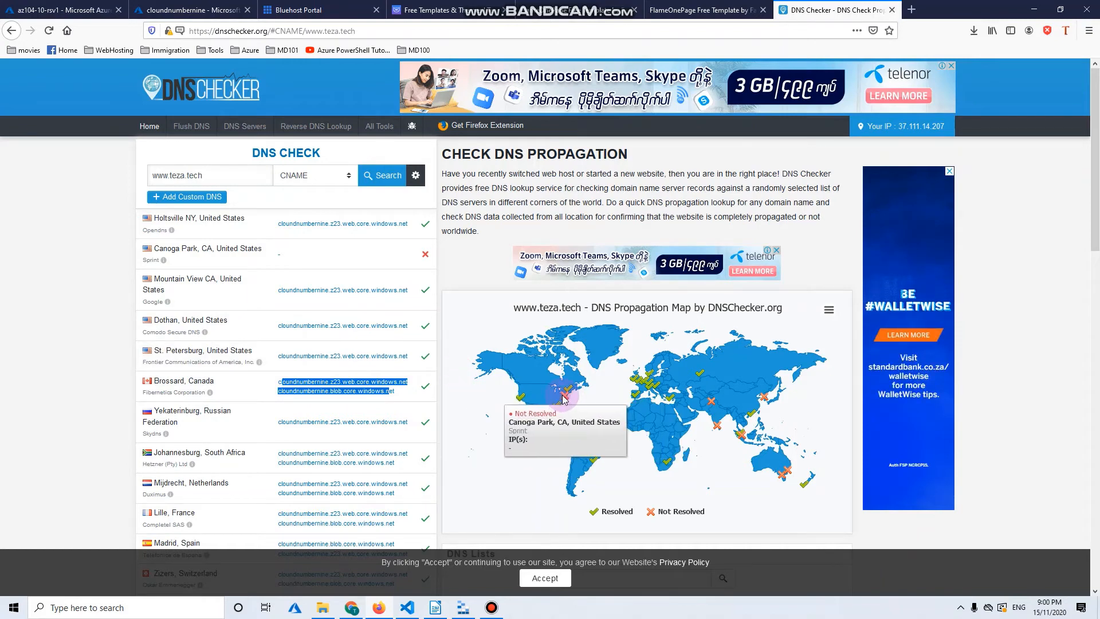
{"action": "mouse_move", "coordinate": [560, 406]}
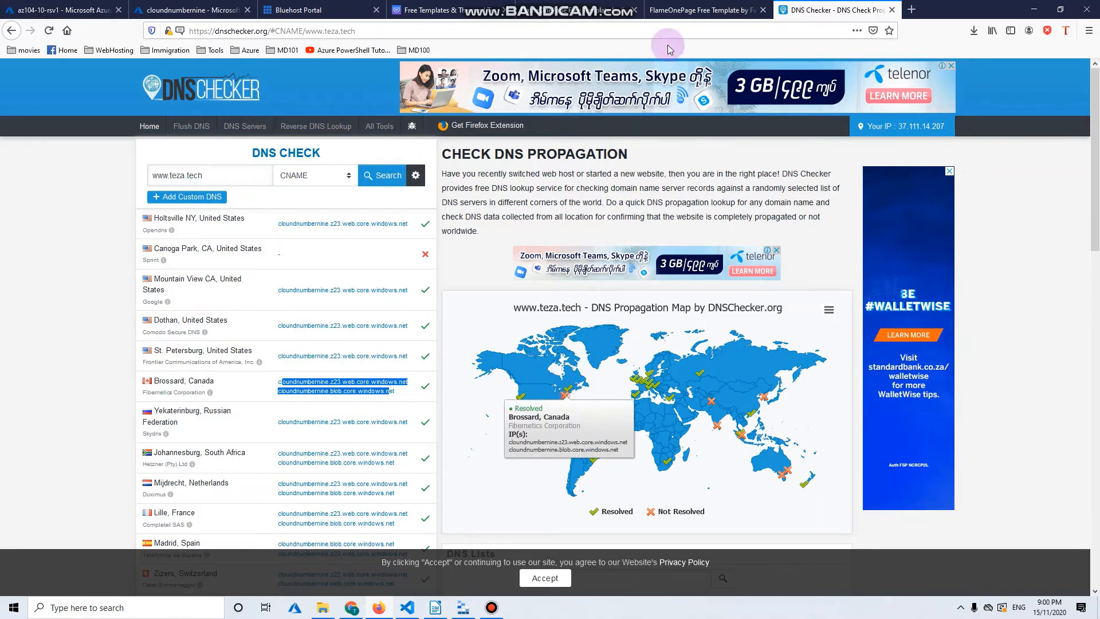
{"action": "left_click", "coordinate": [892, 10]}
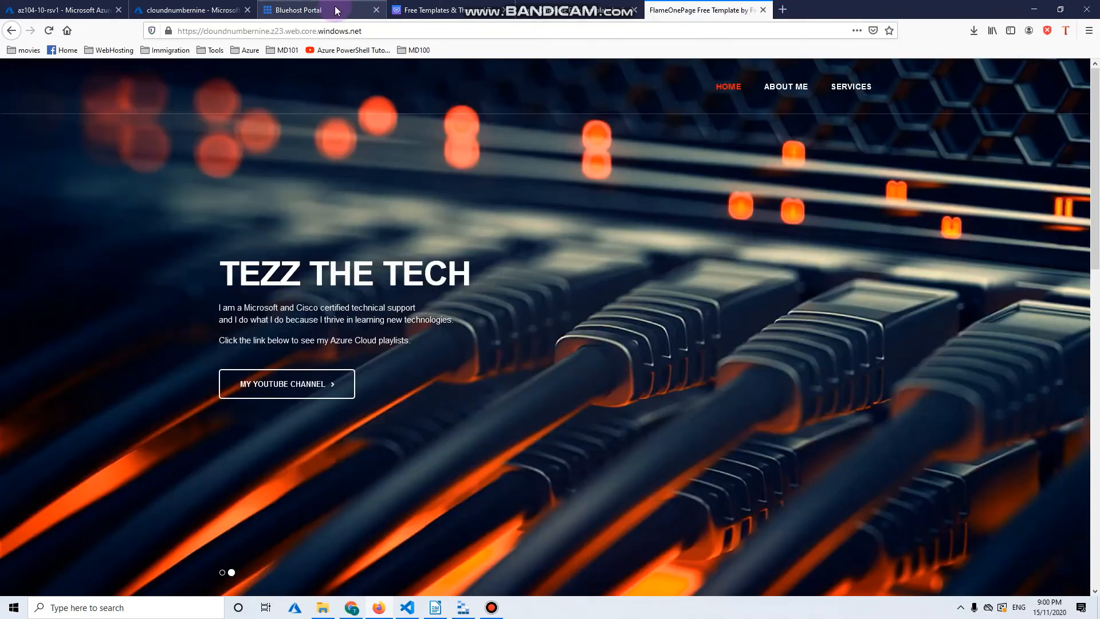
{"action": "left_click", "coordinate": [328, 10]}
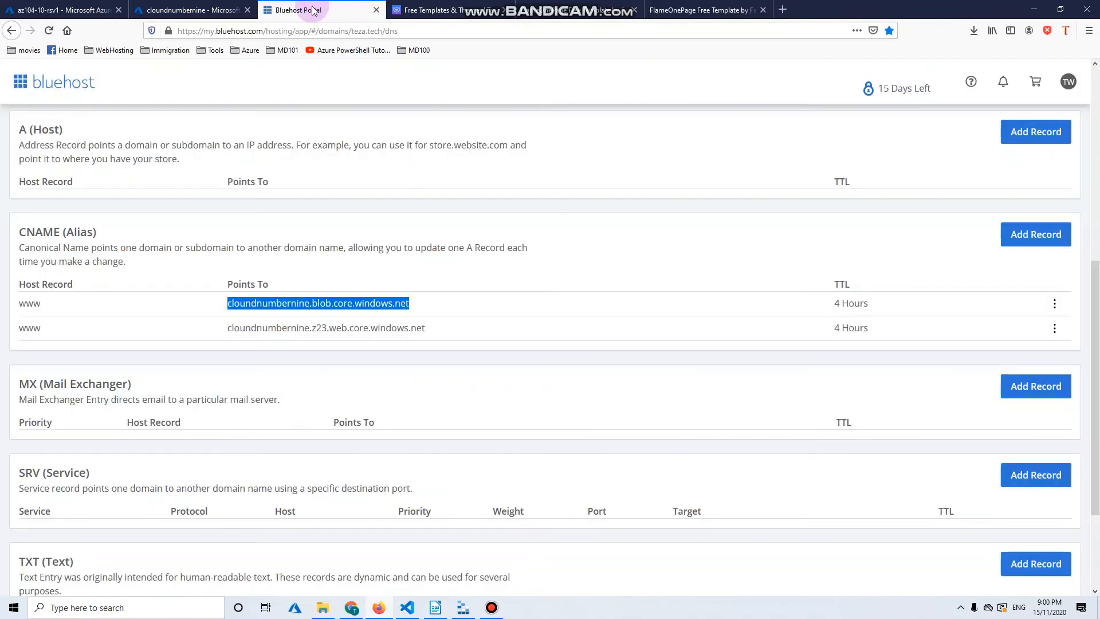
{"action": "left_click", "coordinate": [200, 5]}
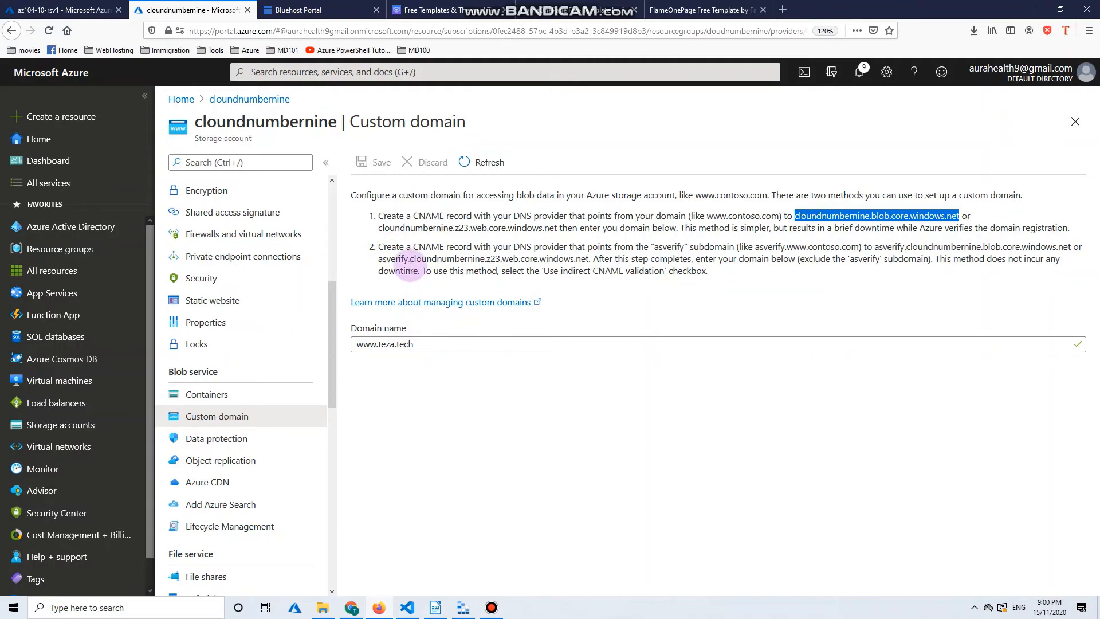
{"action": "left_click_drag", "start_coordinate": [423, 343], "coordinate": [336, 337]}
{"action": "key", "text": "ctrl+c"}
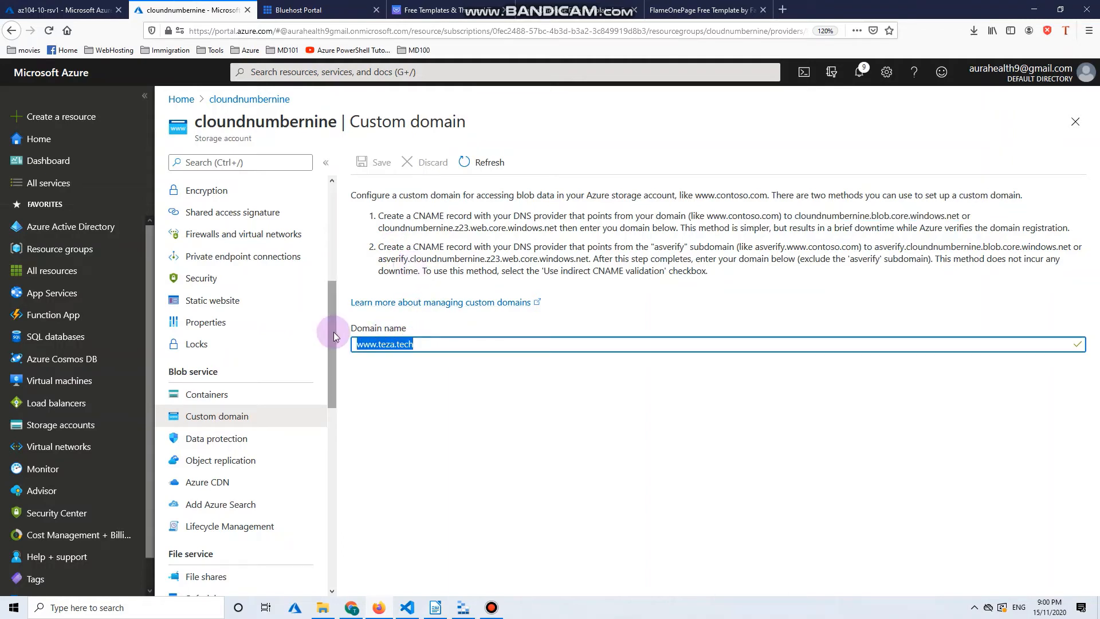
{"action": "left_click", "coordinate": [492, 609]}
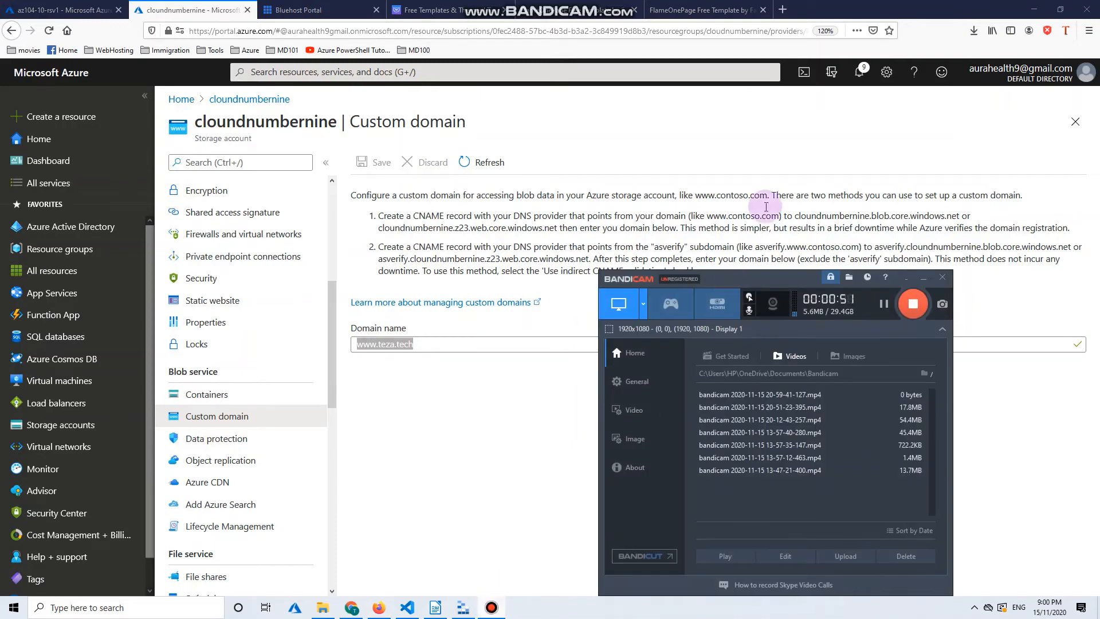
{"action": "left_click", "coordinate": [923, 281]}
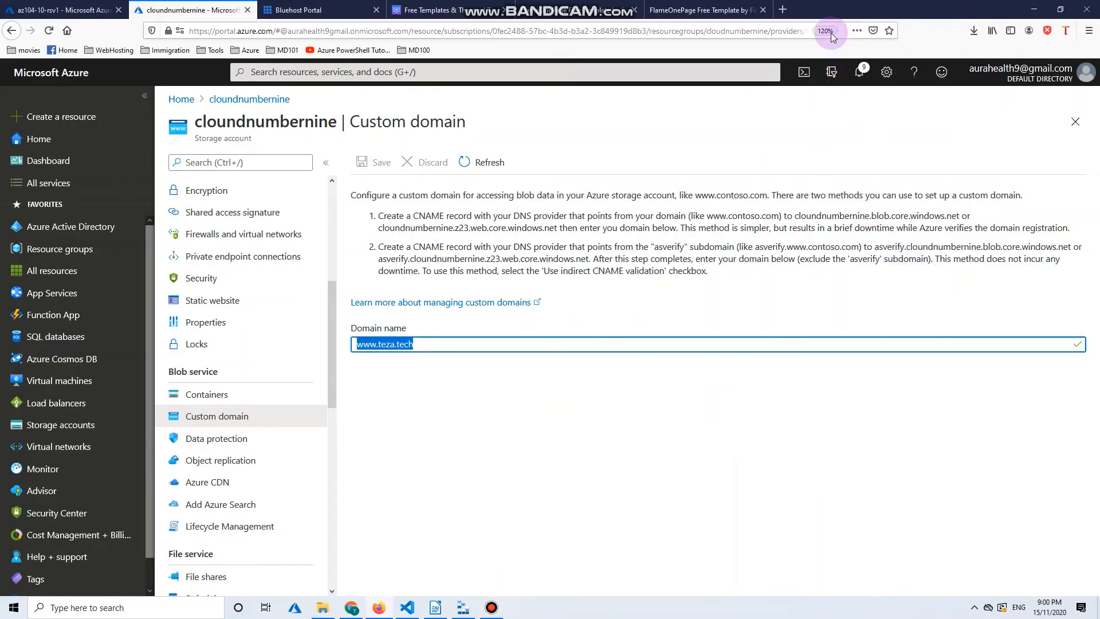
{"action": "left_click", "coordinate": [783, 10]}
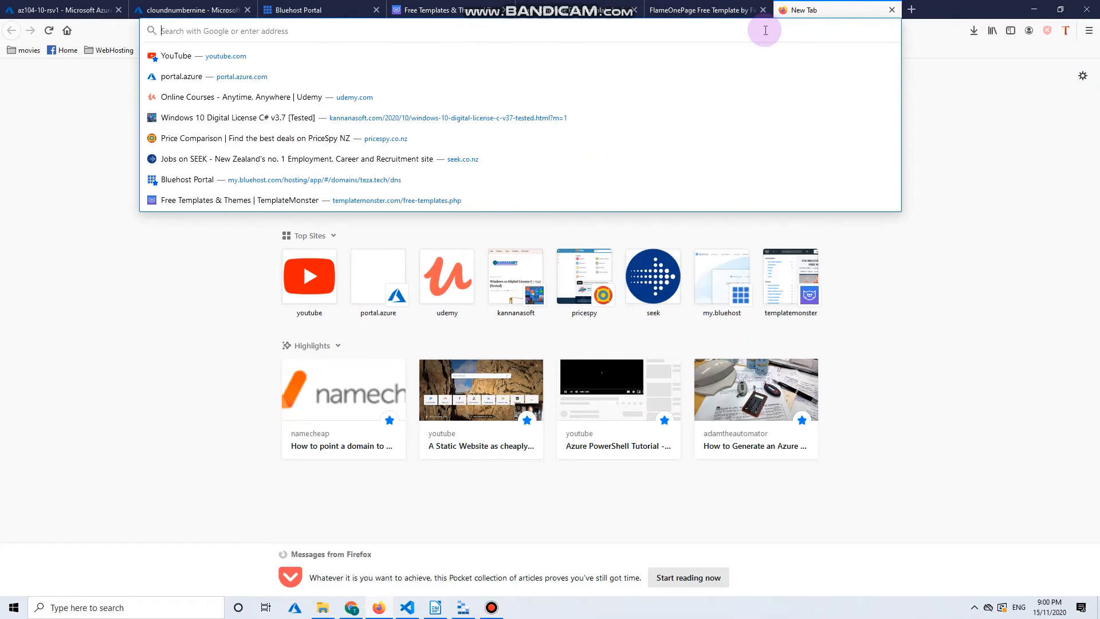
{"action": "key", "text": "ctrl+v"}
{"action": "key", "text": "Return"}
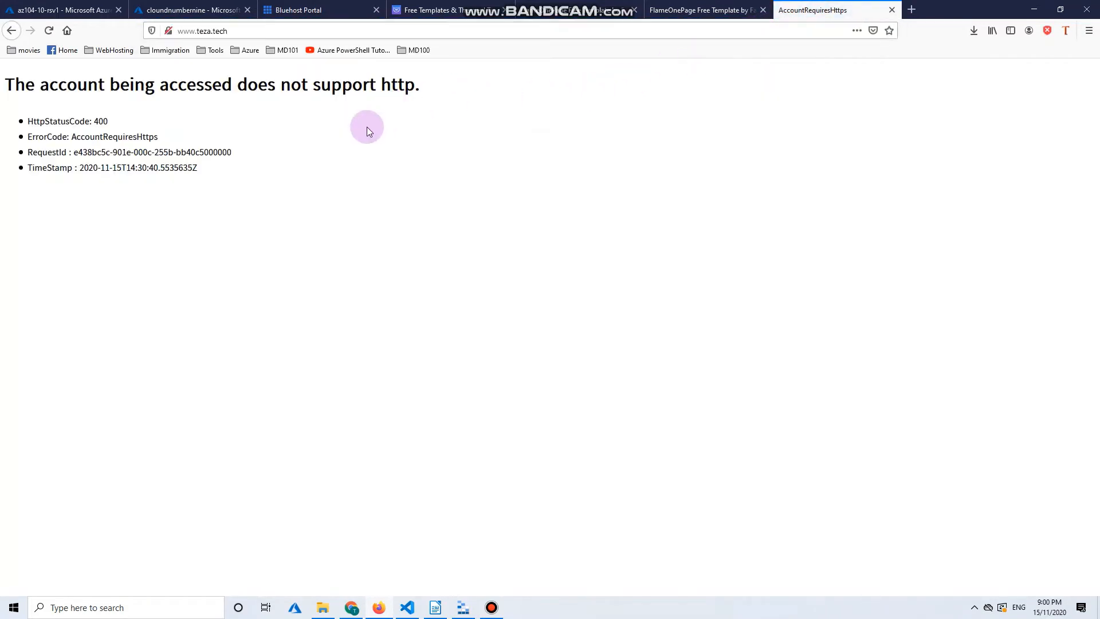
{"action": "left_click", "coordinate": [179, 31]}
{"action": "left_click", "coordinate": [178, 31]}
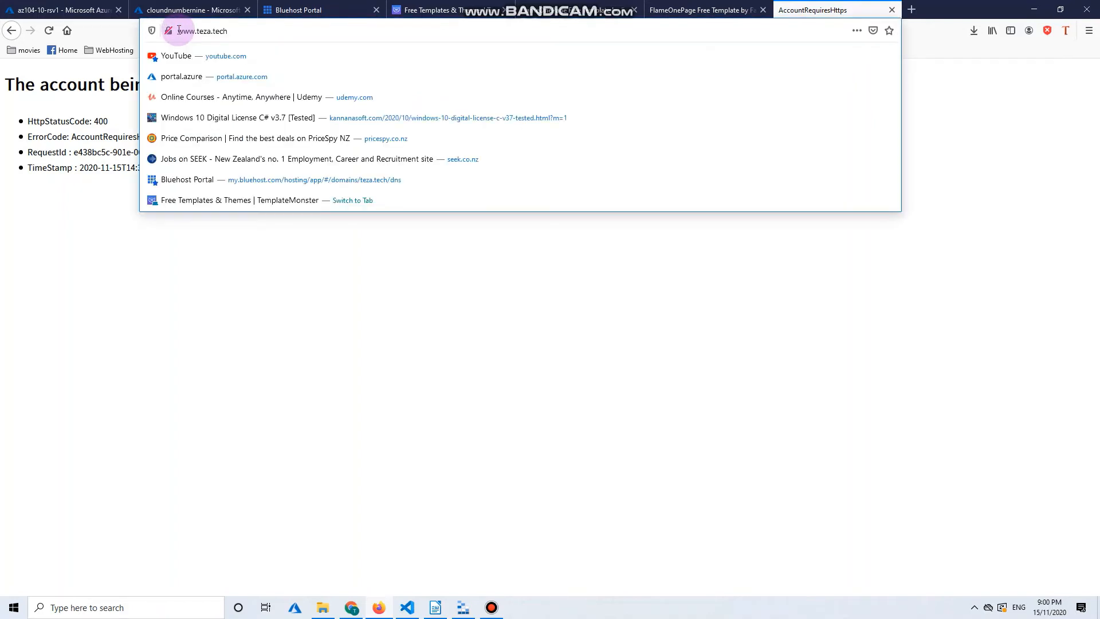
{"action": "left_click", "coordinate": [644, 213]}
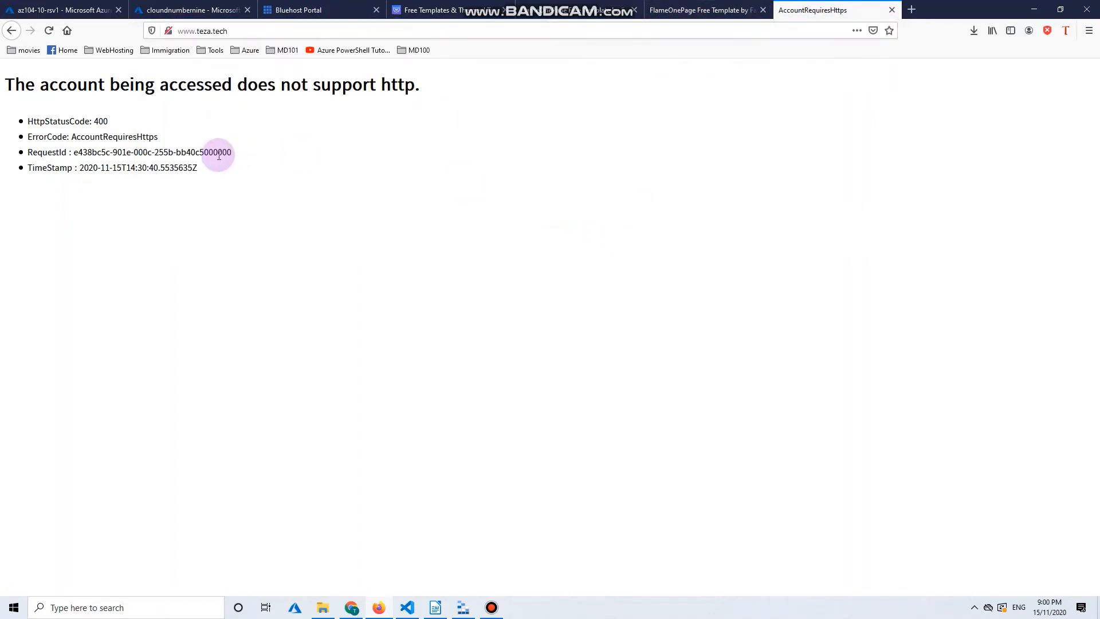
{"action": "left_click", "coordinate": [179, 30]}
{"action": "left_click", "coordinate": [178, 31]}
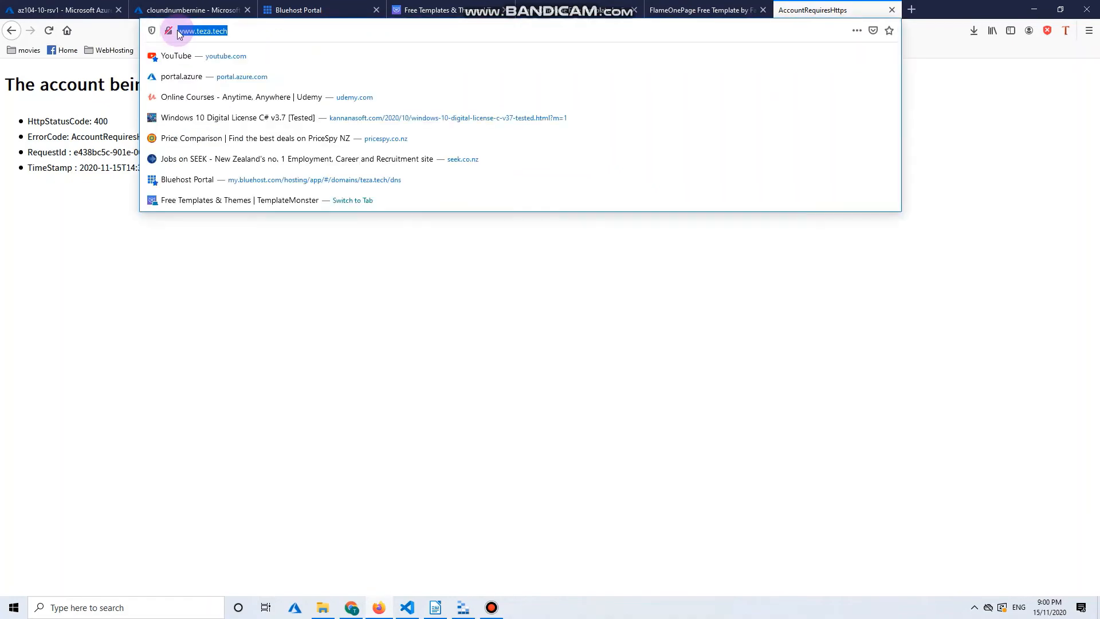
{"action": "left_click", "coordinate": [180, 31]}
{"action": "type", "text": "h"}
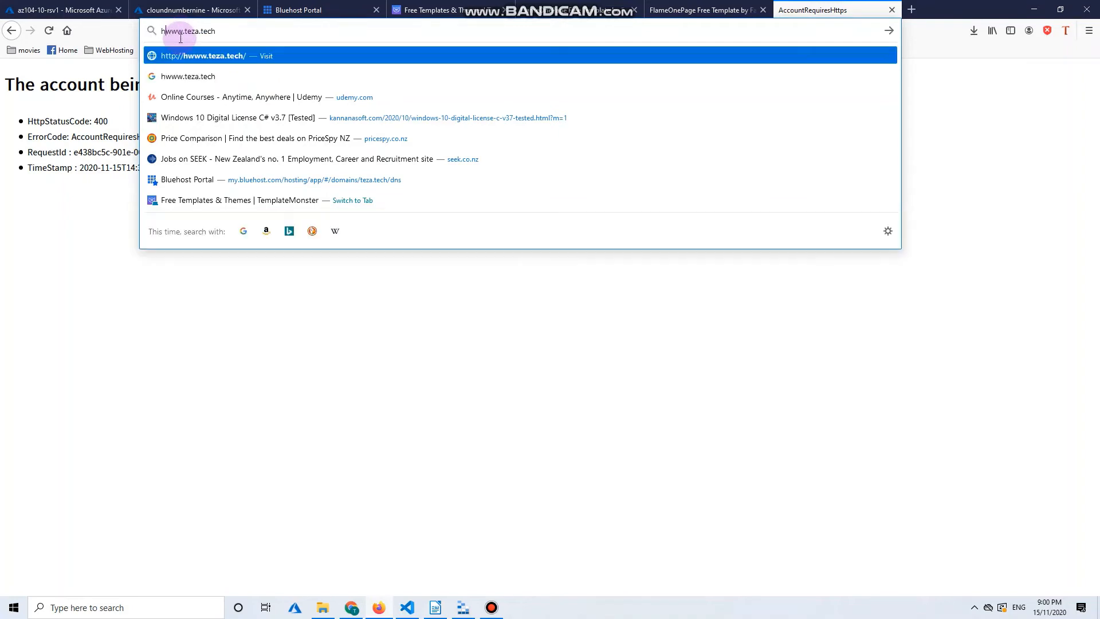
{"action": "type", "text": "ttps"}
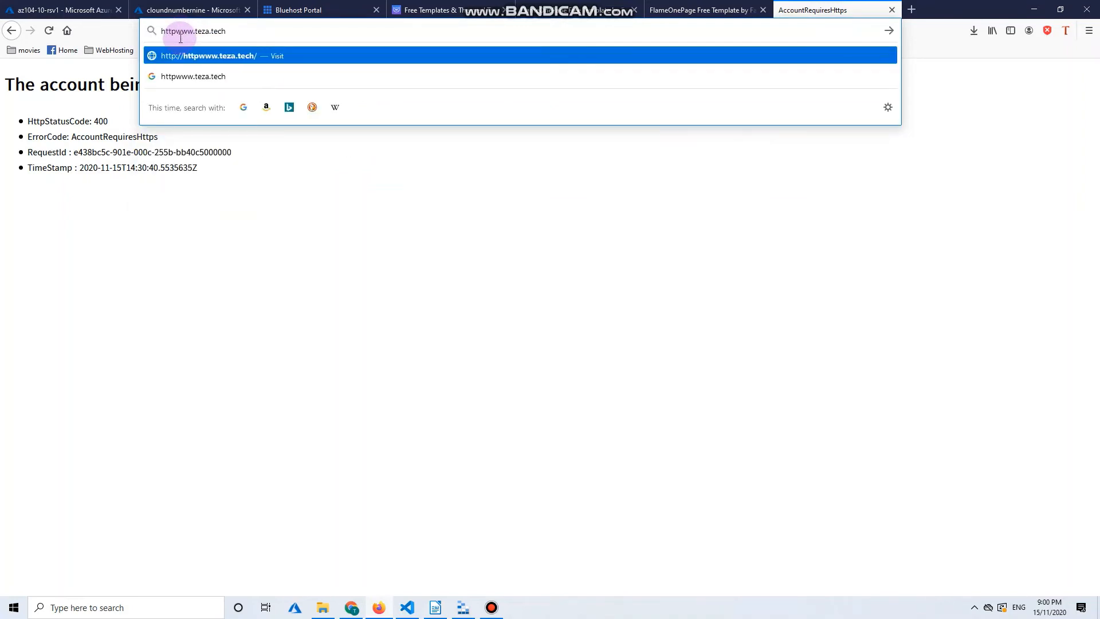
{"action": "type", "text": "://"}
{"action": "key", "text": "Return"}
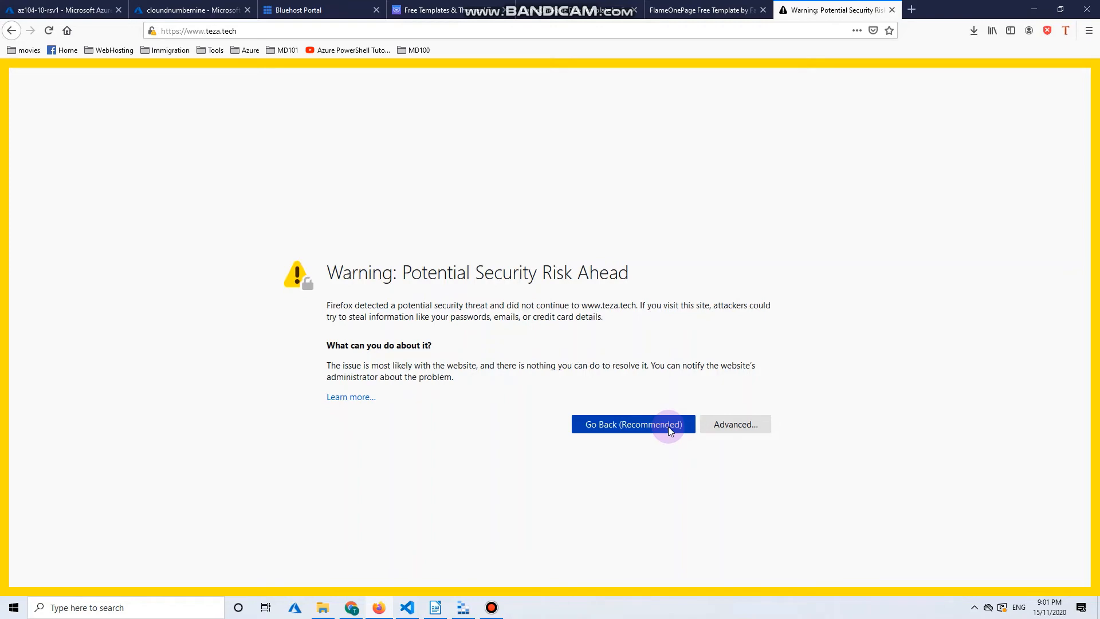
{"action": "left_click", "coordinate": [713, 424]}
{"action": "scroll", "coordinate": [487, 487], "scroll_direction": "down", "scroll_amount": 7}
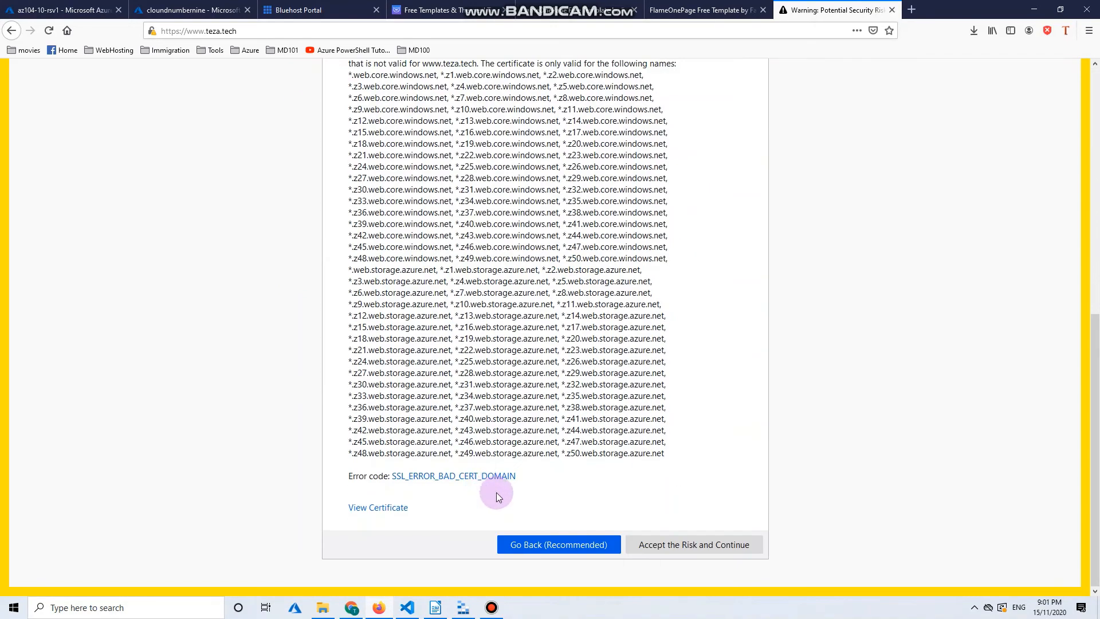
{"action": "left_click", "coordinate": [676, 545]}
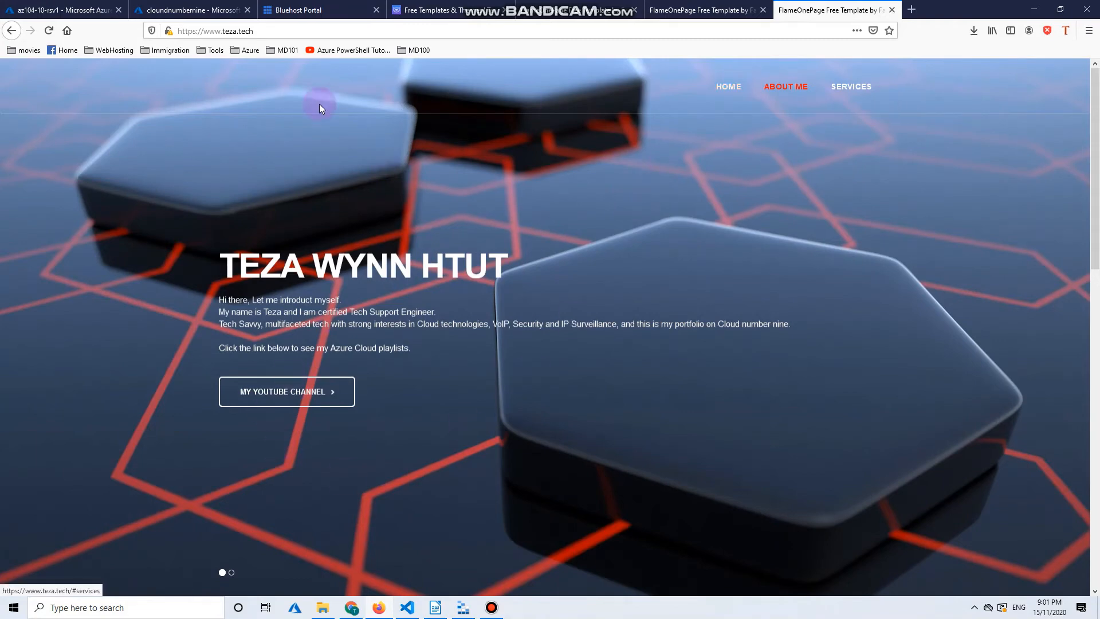
{"action": "left_click", "coordinate": [189, 10]}
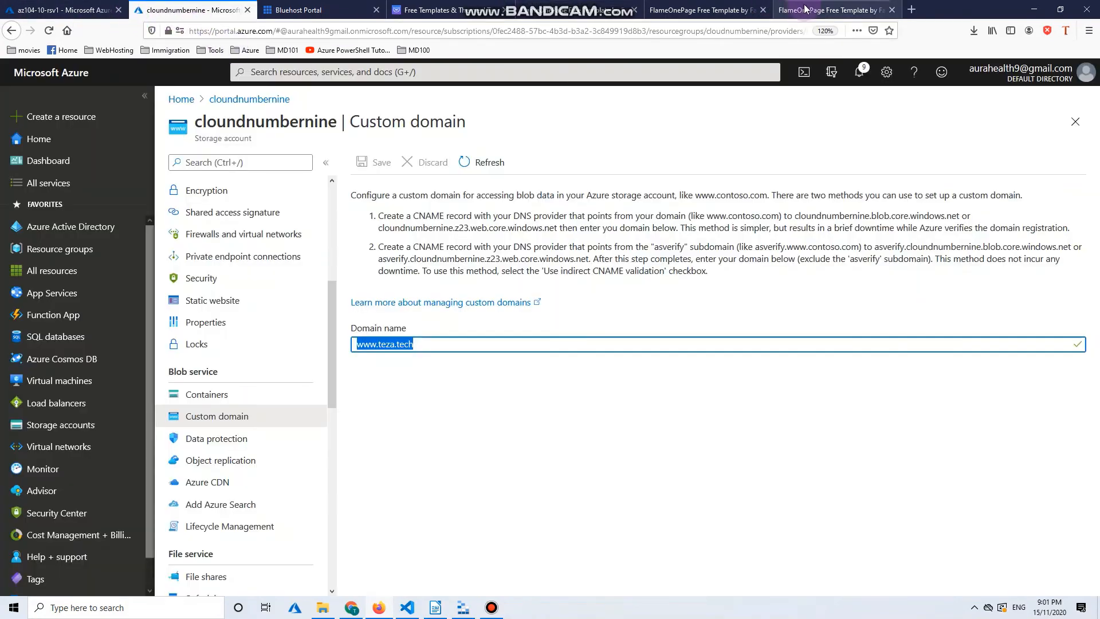
{"action": "left_click", "coordinate": [806, 10]}
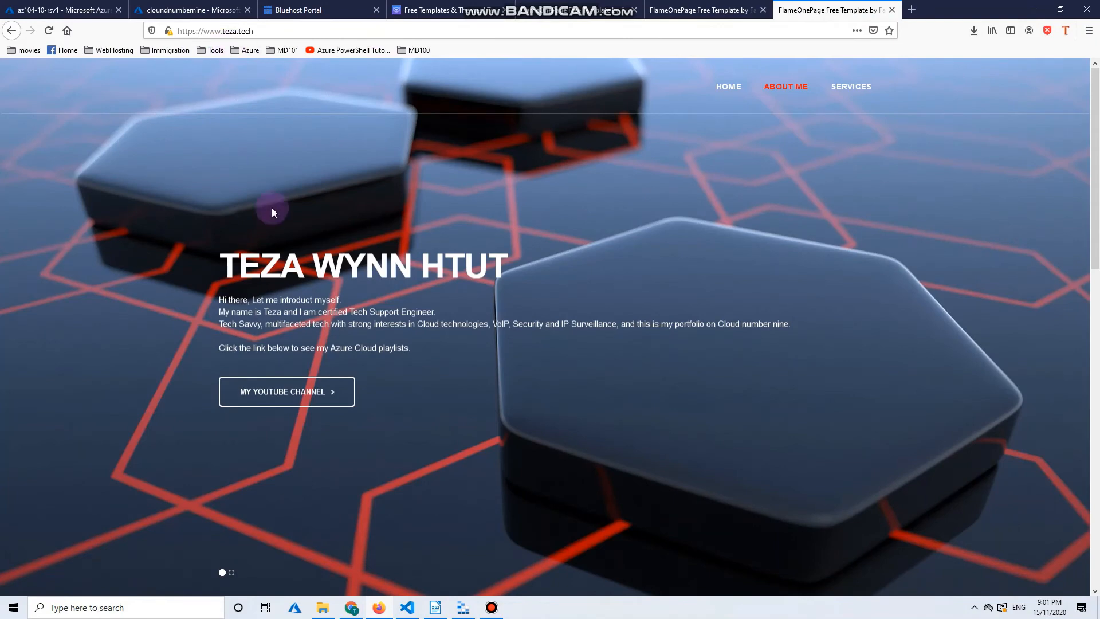
{"action": "left_click", "coordinate": [201, 10]}
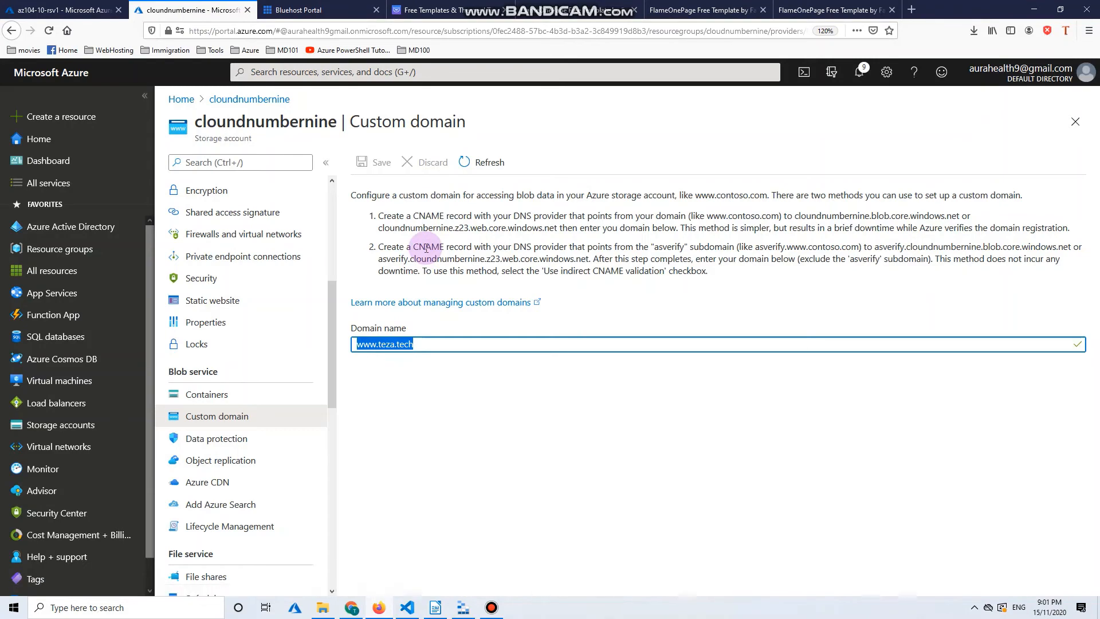
{"action": "left_click", "coordinate": [840, 10]}
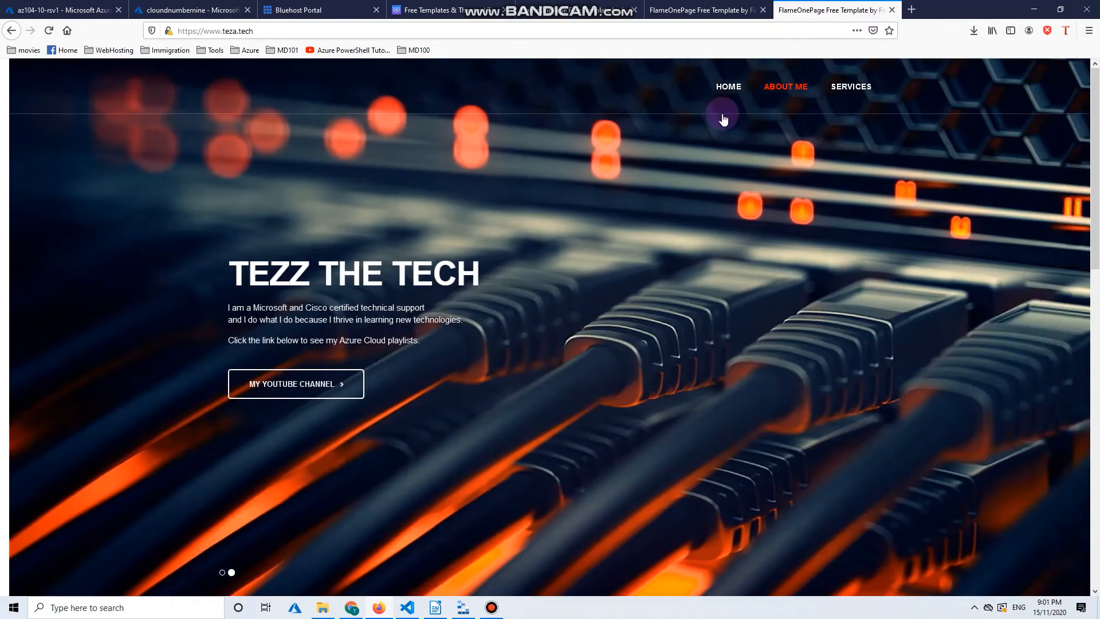
{"action": "left_click", "coordinate": [11, 31]}
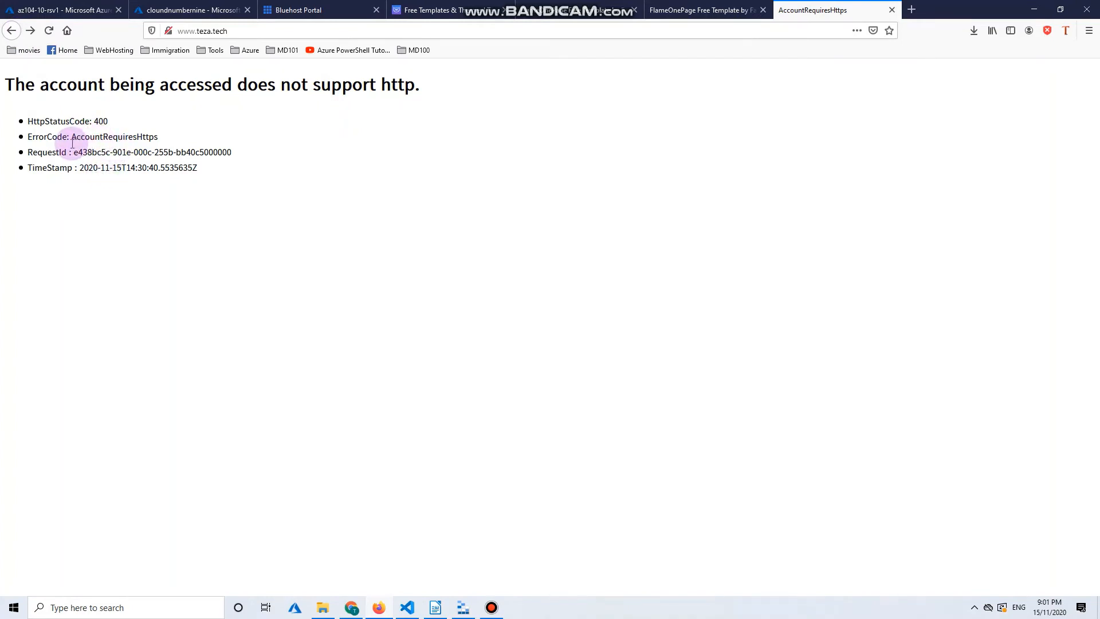
{"action": "mouse_move", "coordinate": [76, 140]}
{"action": "left_mouse_down"}
{"action": "mouse_move", "coordinate": [140, 155]}
{"action": "mouse_move", "coordinate": [160, 142]}
{"action": "mouse_move", "coordinate": [80, 121]}
{"action": "mouse_move", "coordinate": [77, 137]}
{"action": "left_mouse_up"}
{"action": "left_click", "coordinate": [160, 142]}
{"action": "left_click", "coordinate": [74, 135]}
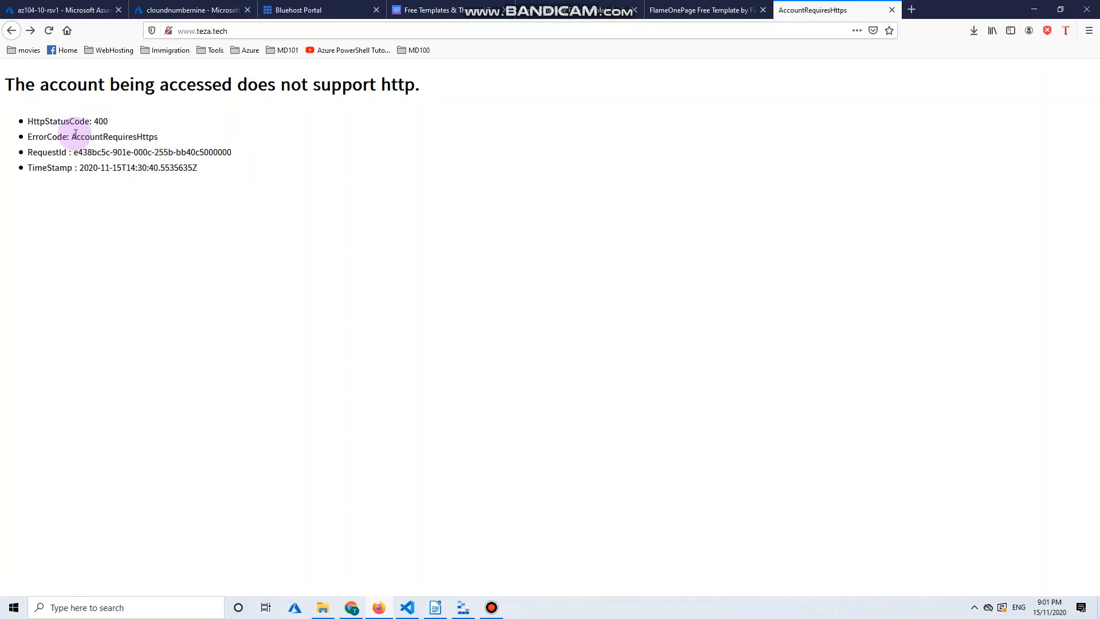
{"action": "left_click", "coordinate": [105, 166]}
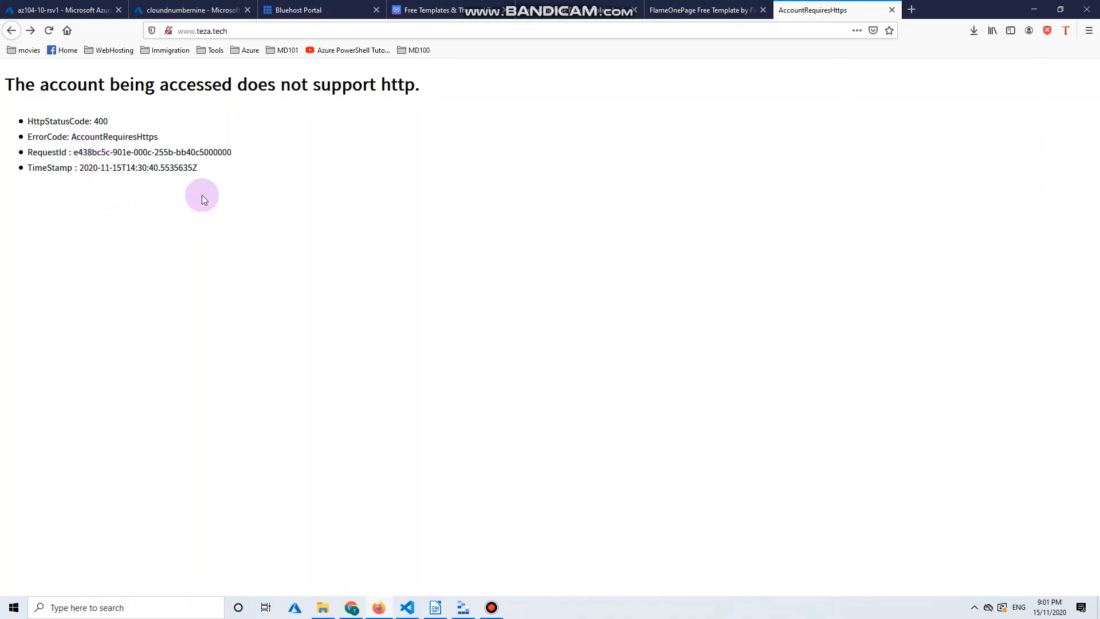
Return to the cloundnumbernine storage account in Azure and open its Azure CDN settings
{"action": "left_click", "coordinate": [171, 10]}
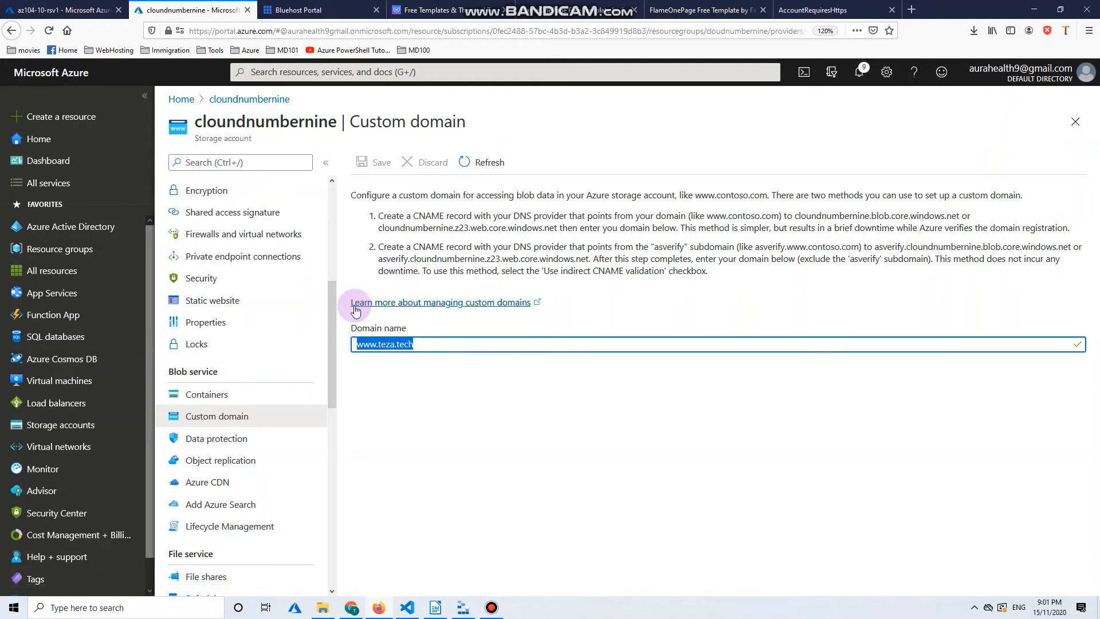
{"action": "left_click_drag", "start_coordinate": [329, 315], "coordinate": [328, 214]}
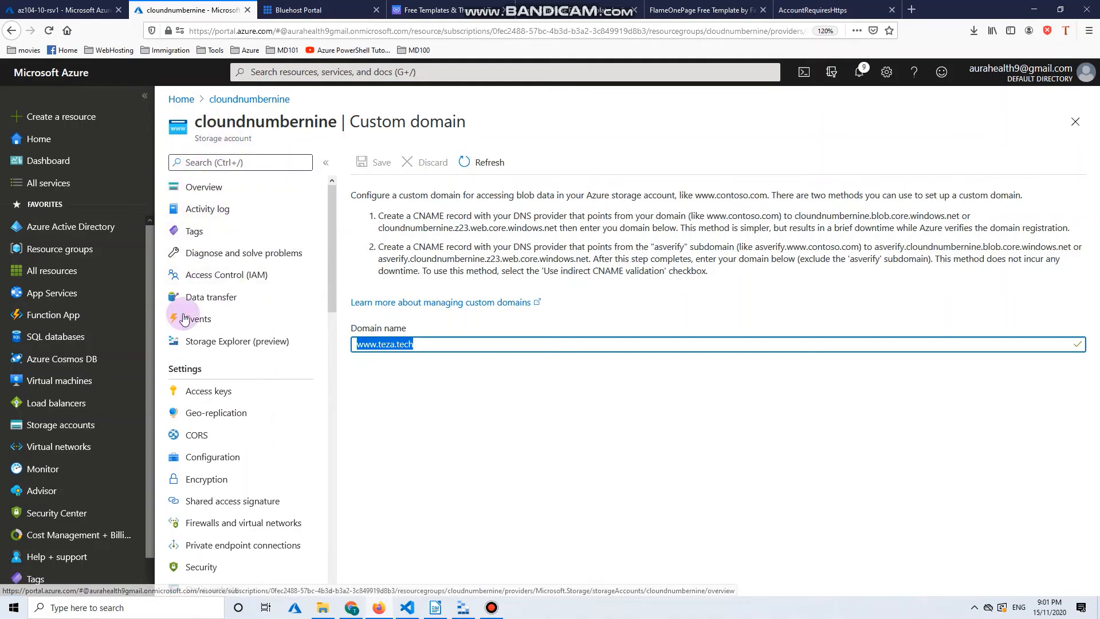
{"action": "left_click_drag", "start_coordinate": [327, 263], "coordinate": [335, 325]}
{"action": "left_click", "coordinate": [207, 564]}
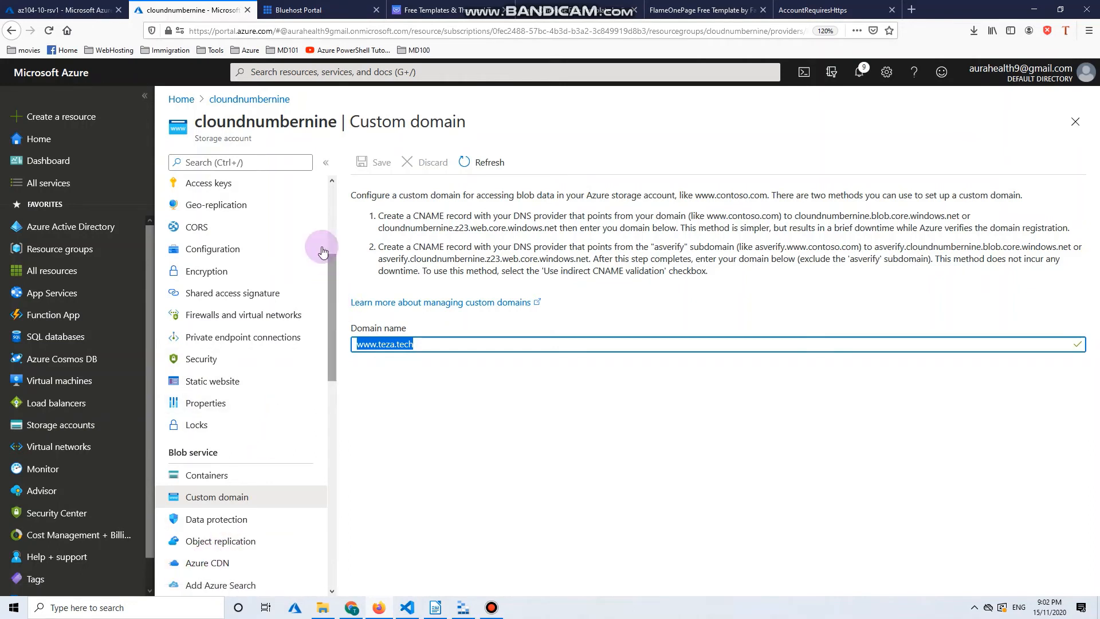
{"action": "left_click", "coordinate": [256, 143]}
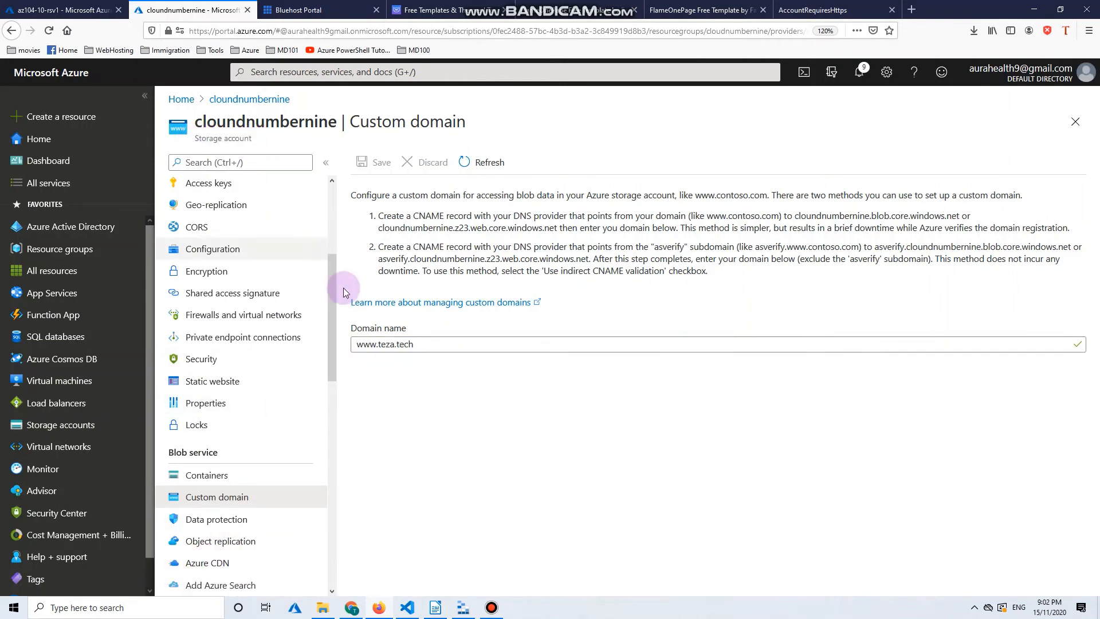
{"action": "left_click_drag", "start_coordinate": [334, 284], "coordinate": [310, 341]}
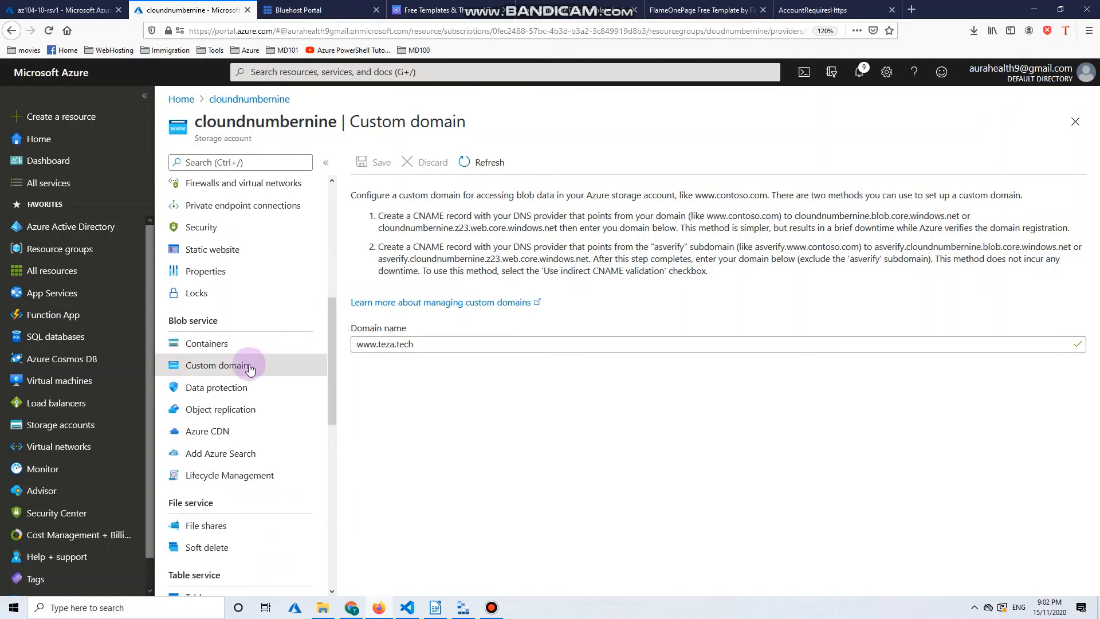
{"action": "left_click", "coordinate": [228, 435]}
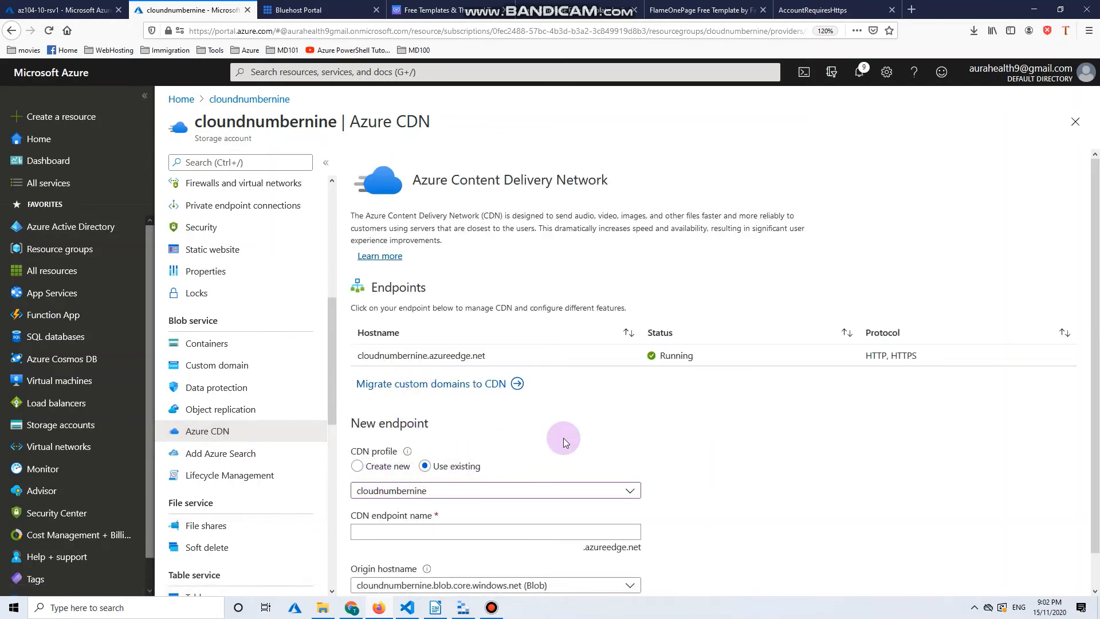
Review the new endpoint form and open the existing CDN endpoint cloudnumbernine.azureedge.net
{"action": "scroll", "coordinate": [544, 448], "scroll_direction": "down", "scroll_amount": 1}
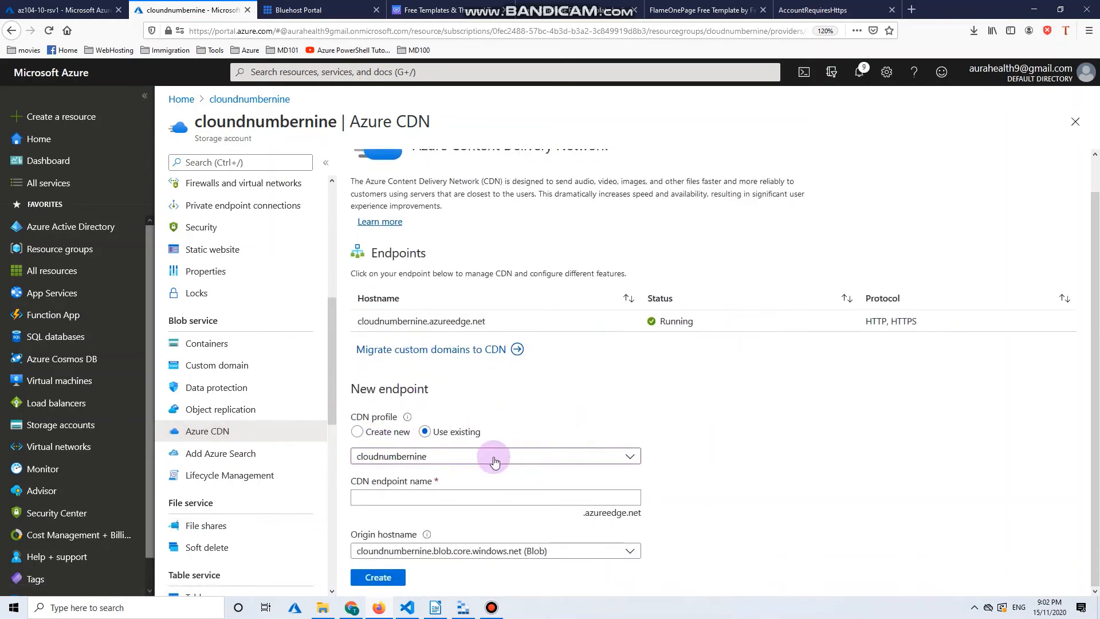
{"action": "left_click", "coordinate": [476, 498]}
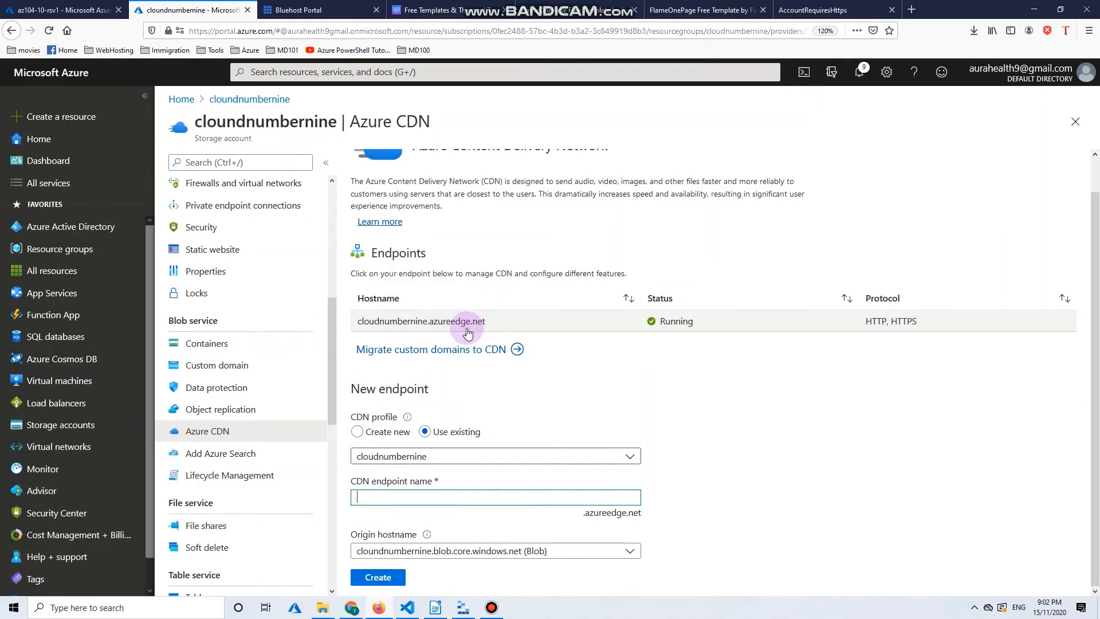
{"action": "left_click", "coordinate": [578, 329]}
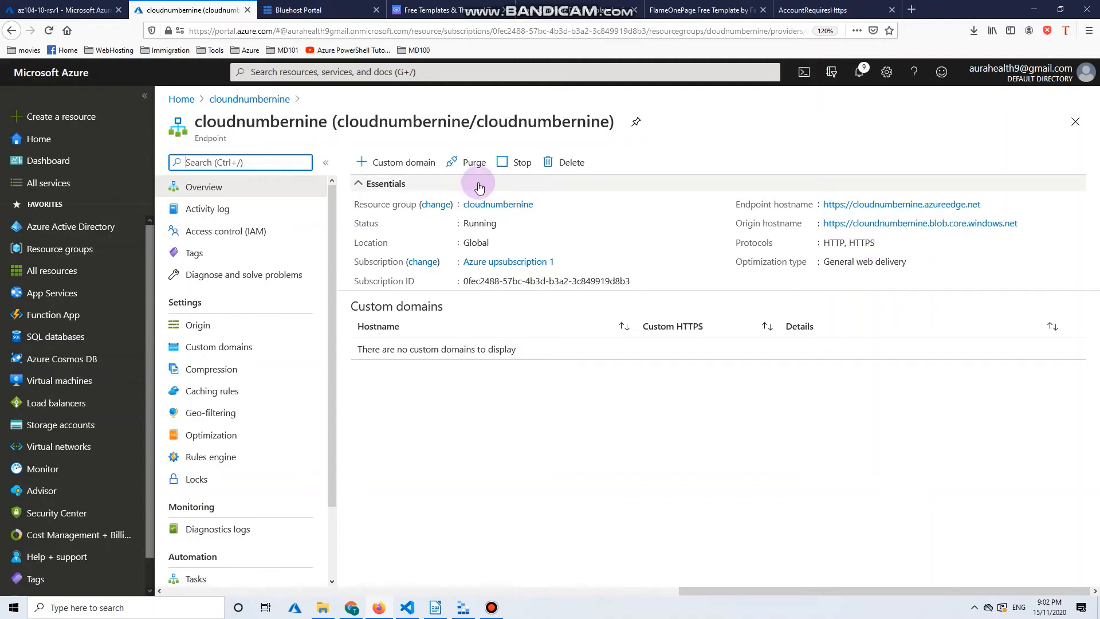
{"action": "left_click", "coordinate": [400, 164]}
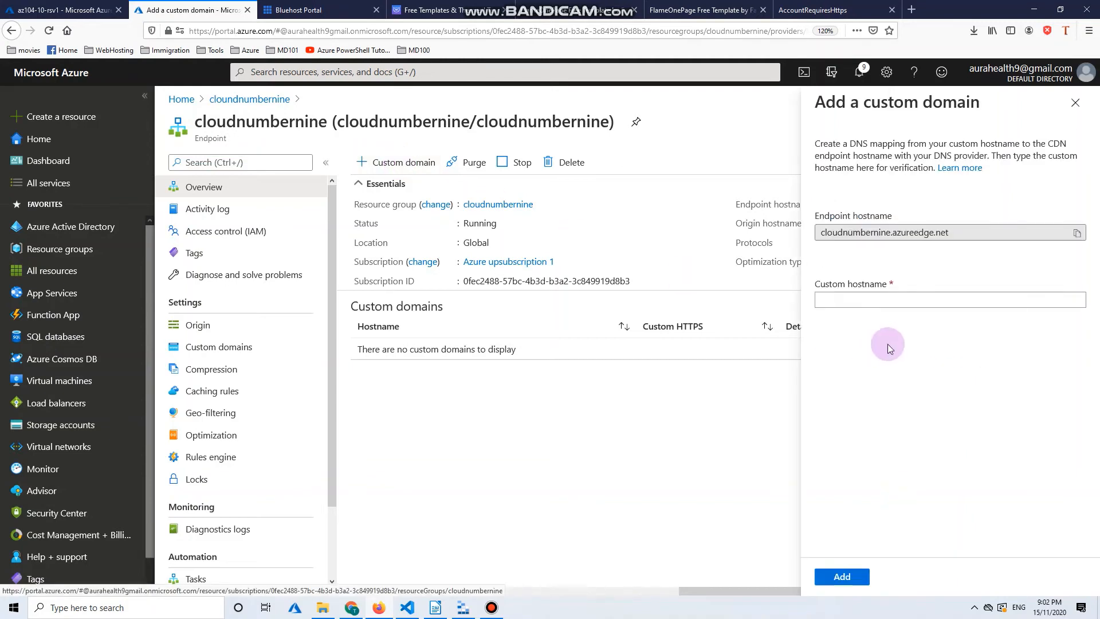
{"action": "left_click", "coordinate": [883, 302]}
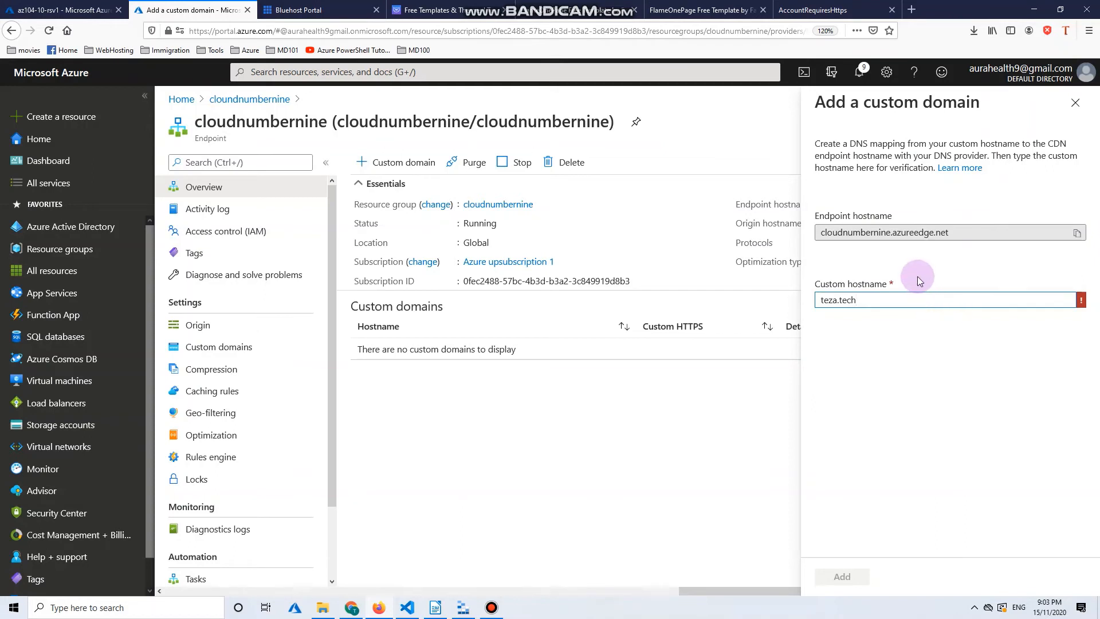
{"action": "left_click", "coordinate": [953, 234]}
{"action": "left_click_drag", "start_coordinate": [954, 234], "coordinate": [820, 229]}
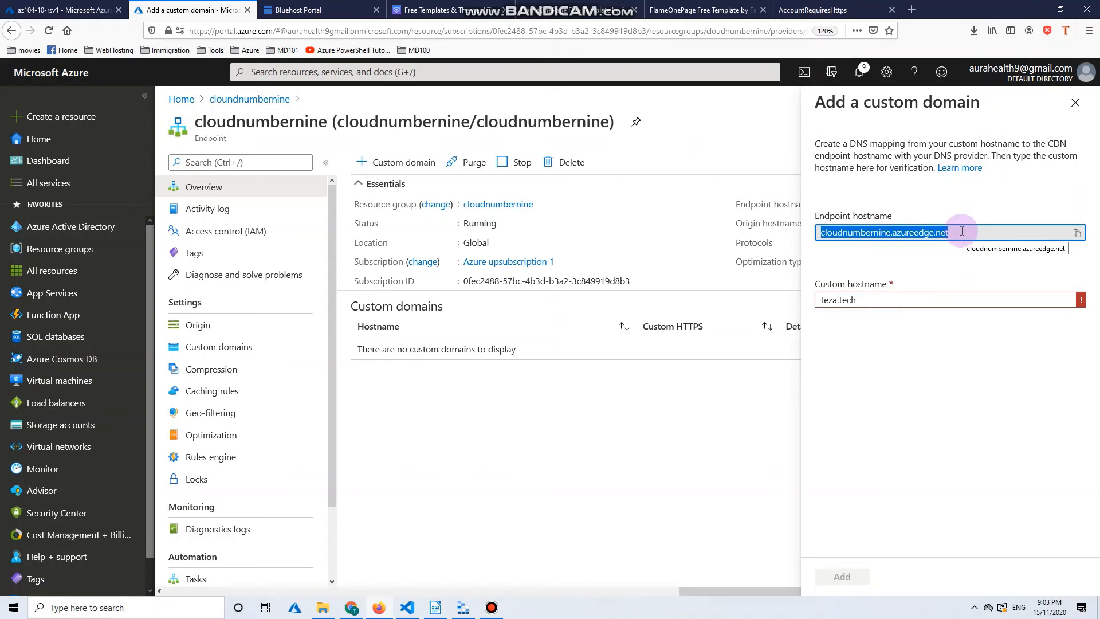
{"action": "left_click", "coordinate": [933, 252]}
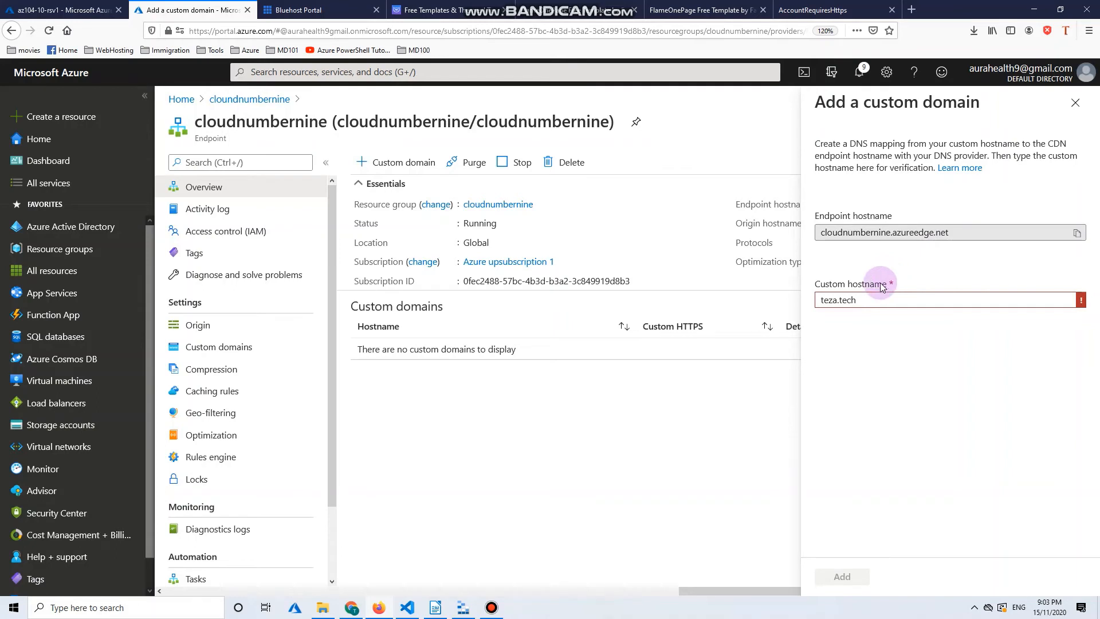
{"action": "left_click", "coordinate": [821, 301]}
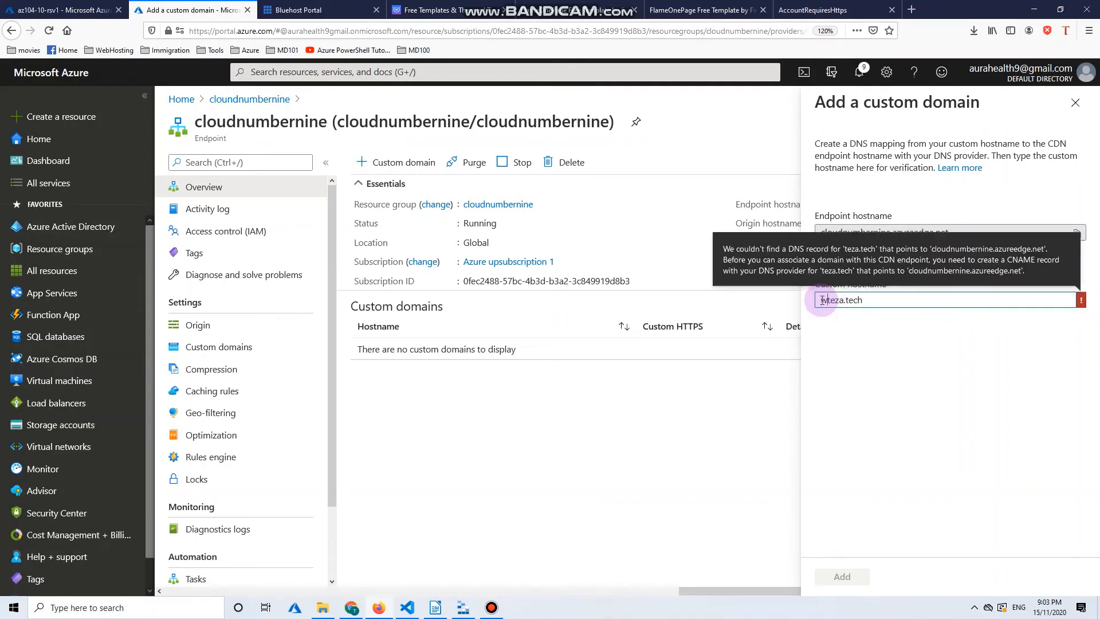
{"action": "type", "text": "www."}
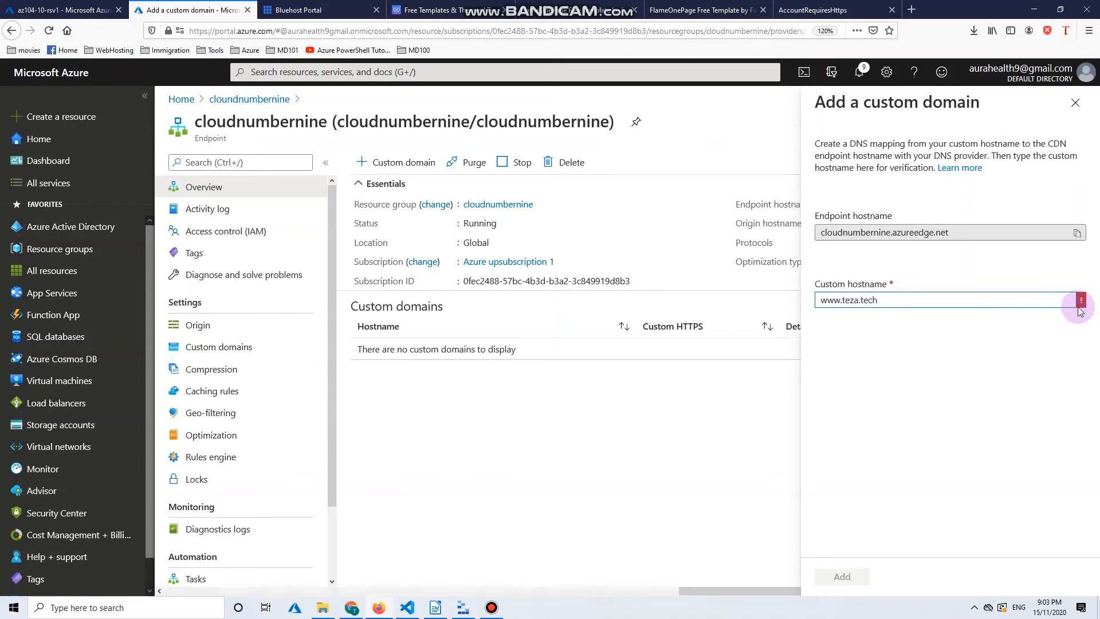
{"action": "mouse_move", "coordinate": [1082, 307]}
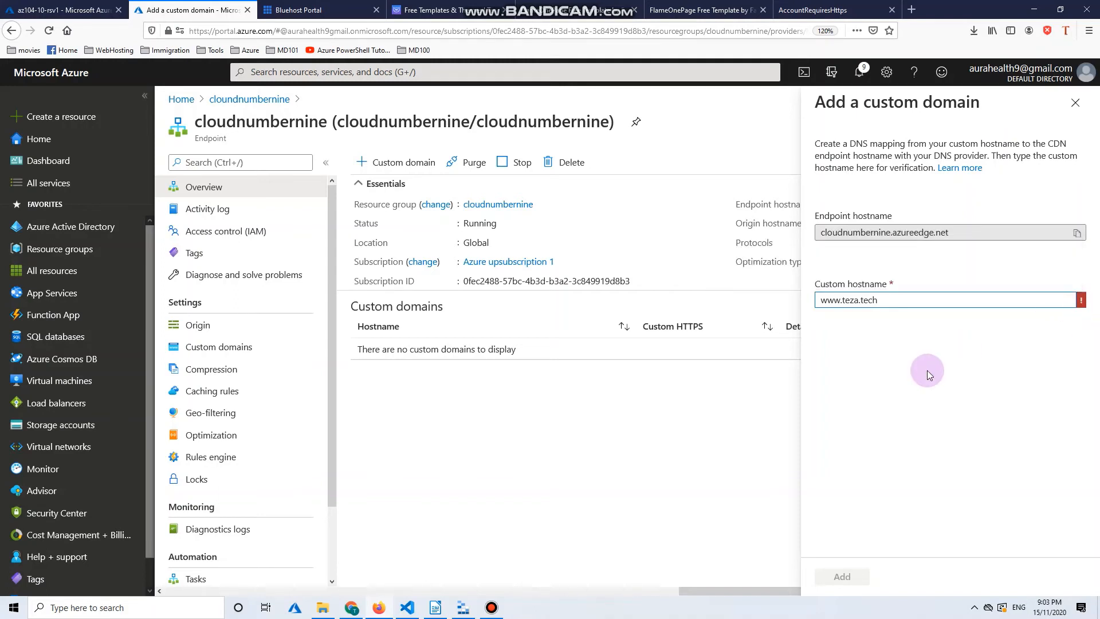
Copy the CDN endpoint hostname and point Bluehost's www CNAME record for the blob.core.windows.net address to cloudnumbernine.azureedge.net, saving the record
{"action": "left_click_drag", "start_coordinate": [963, 237], "coordinate": [819, 238]}
{"action": "left_click", "coordinate": [818, 237]}
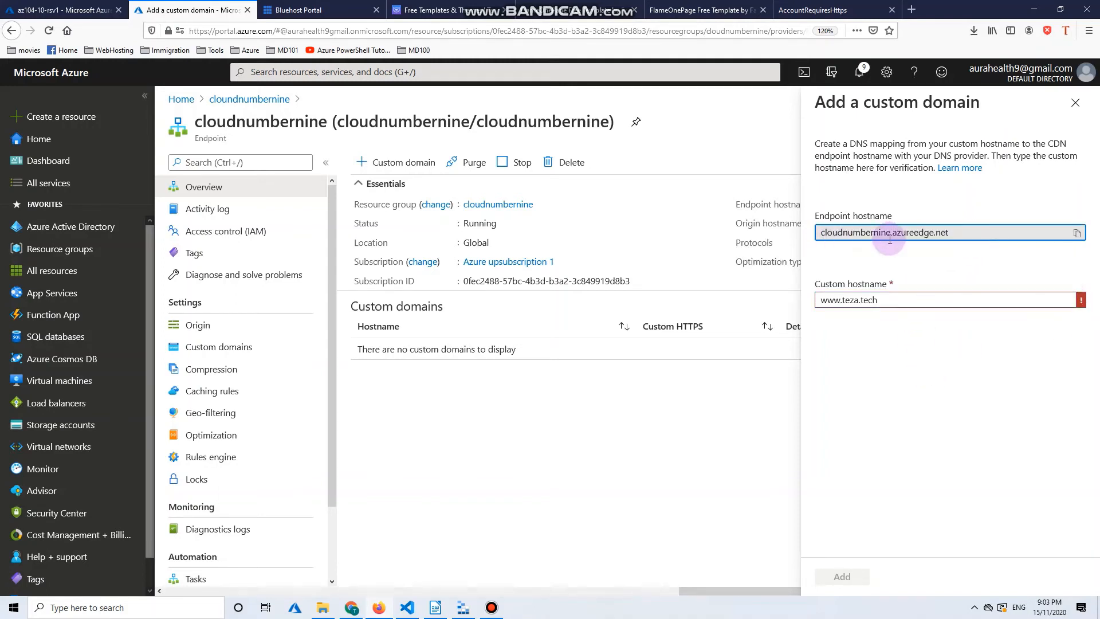
{"action": "left_click", "coordinate": [1076, 235]}
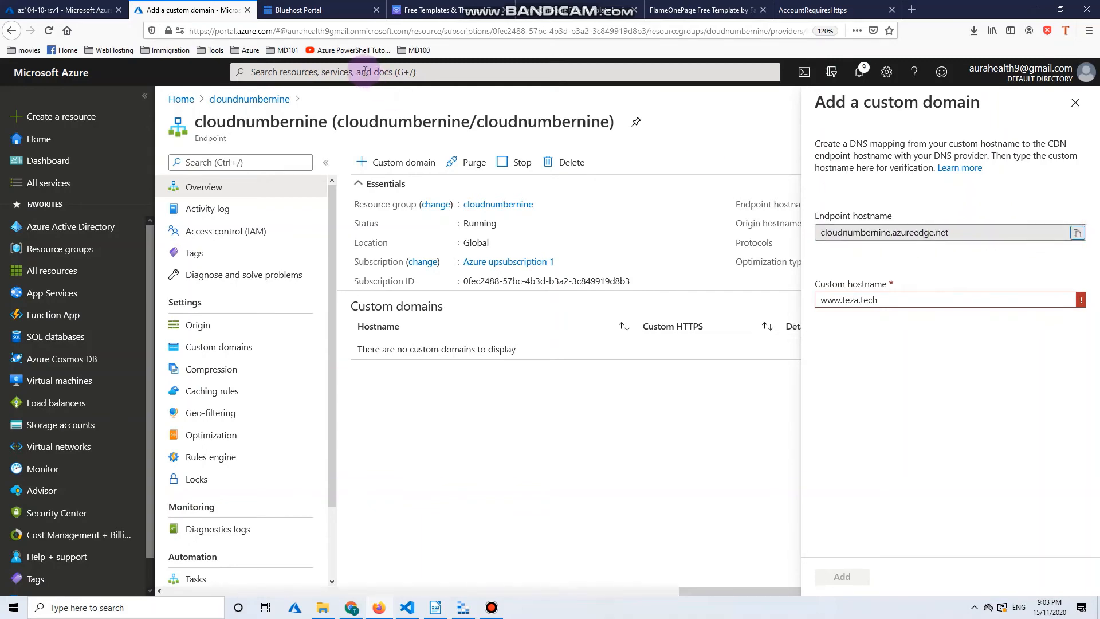
{"action": "left_click", "coordinate": [313, 9]}
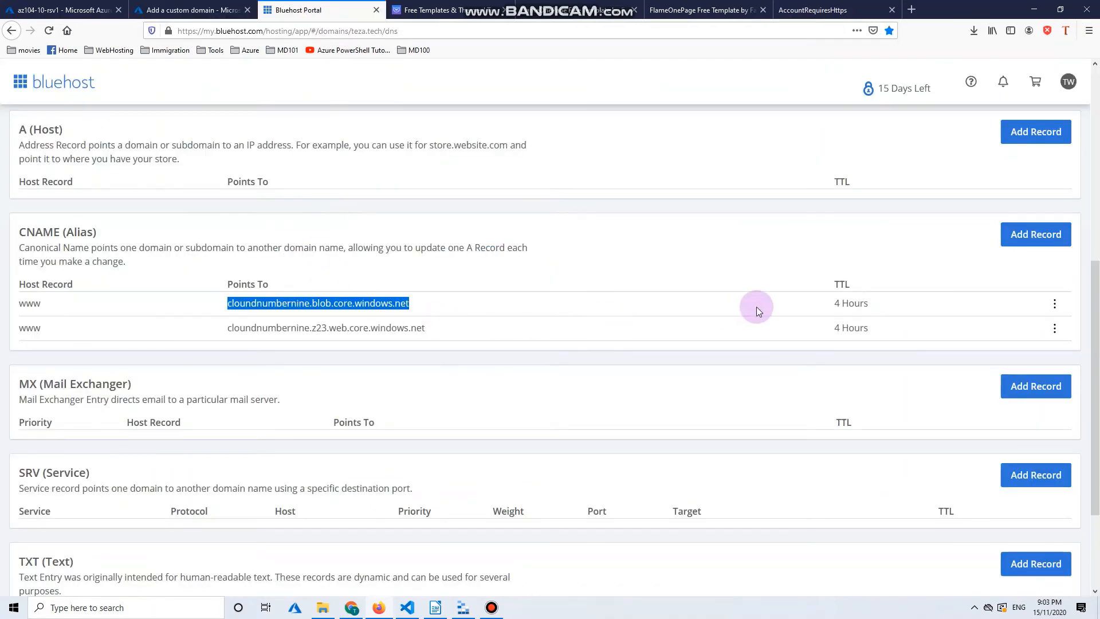
{"action": "left_click", "coordinate": [1058, 305]}
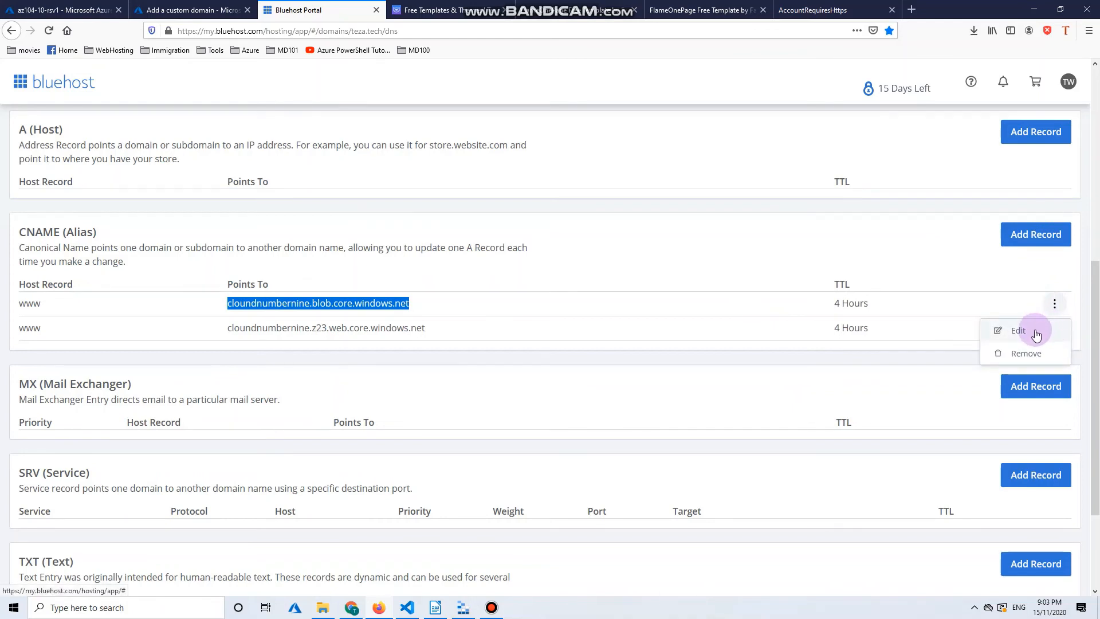
{"action": "left_click", "coordinate": [1038, 331]}
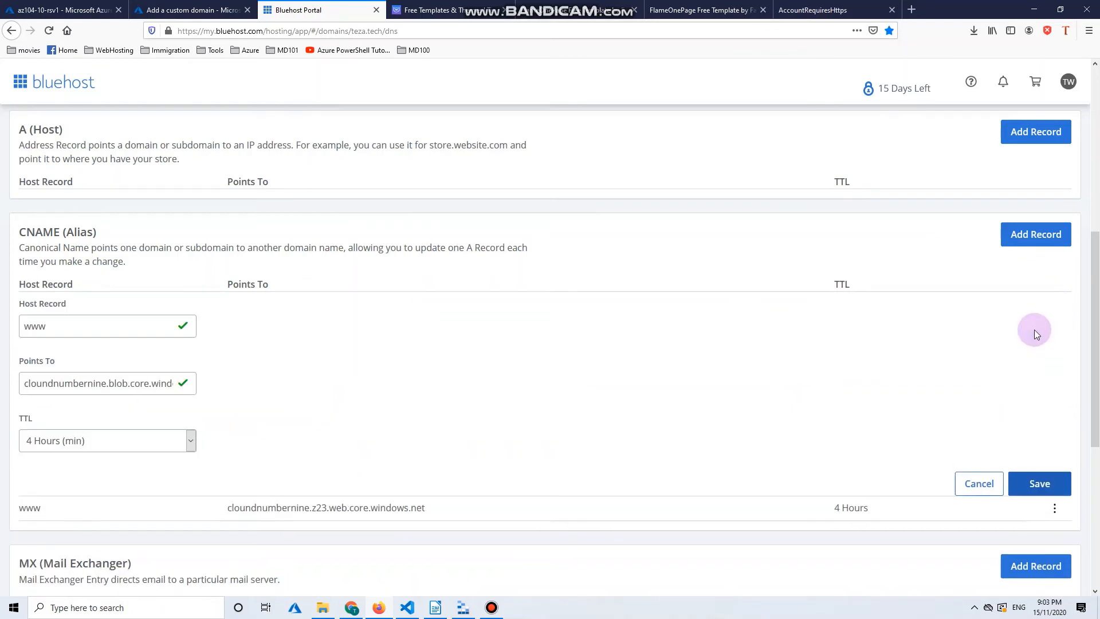
{"action": "triple_click", "coordinate": [75, 383]}
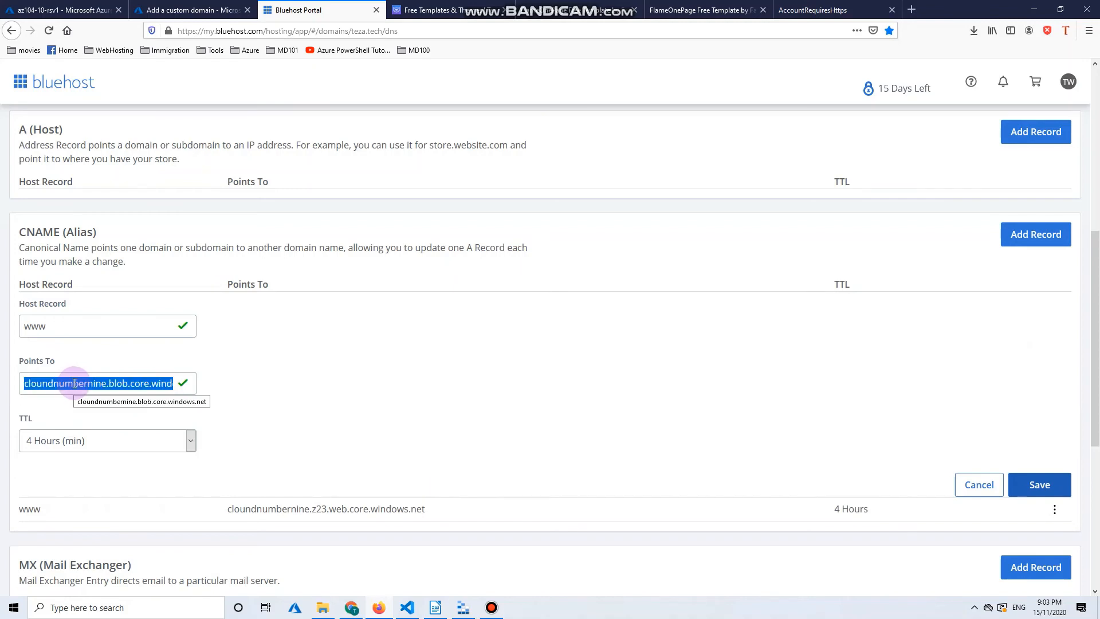
{"action": "key", "text": "ctrl+v"}
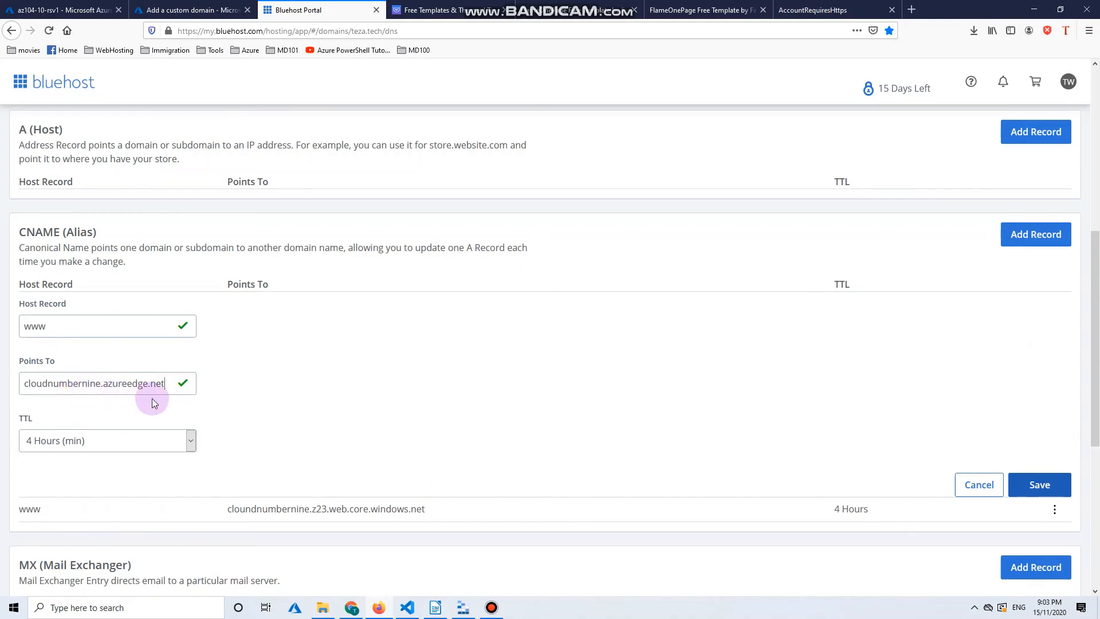
{"action": "left_click", "coordinate": [1041, 487]}
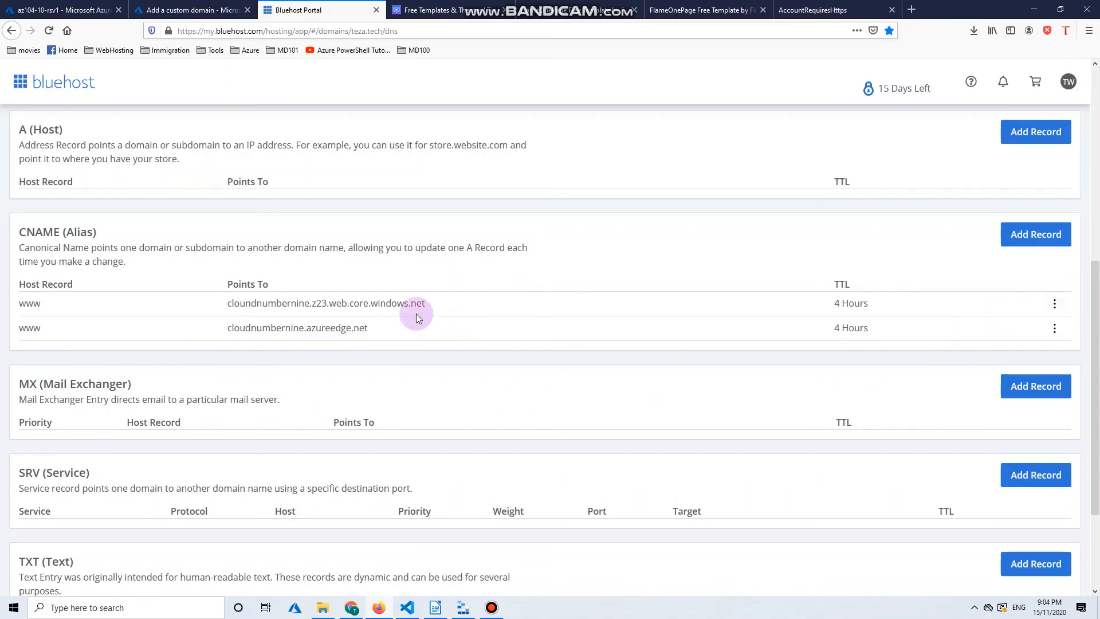
{"action": "left_click", "coordinate": [1051, 308]}
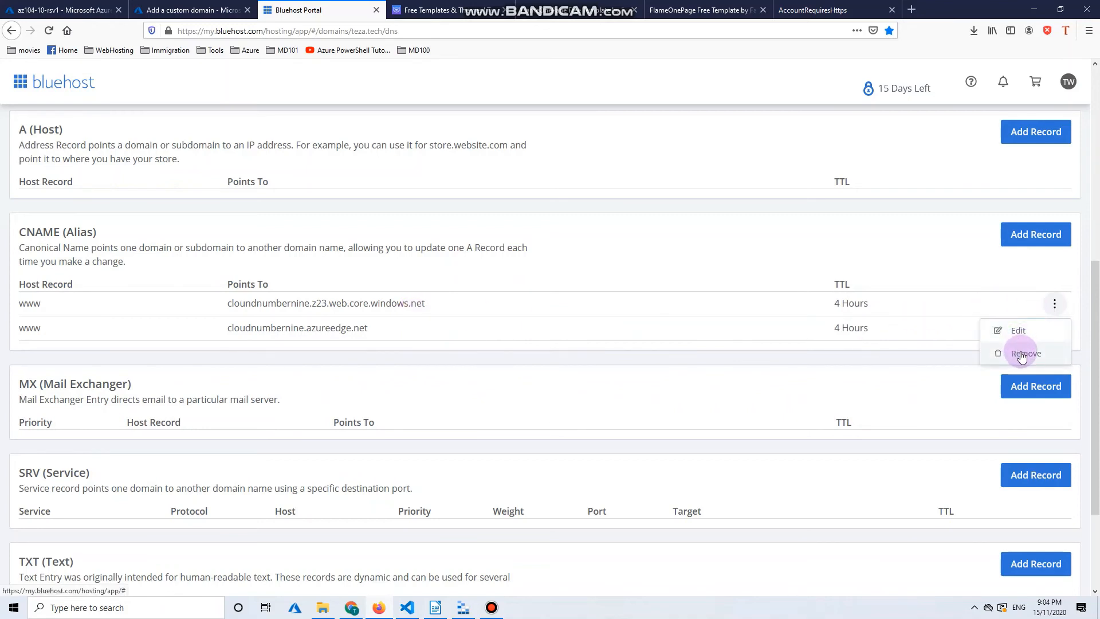
{"action": "left_click", "coordinate": [1023, 355]}
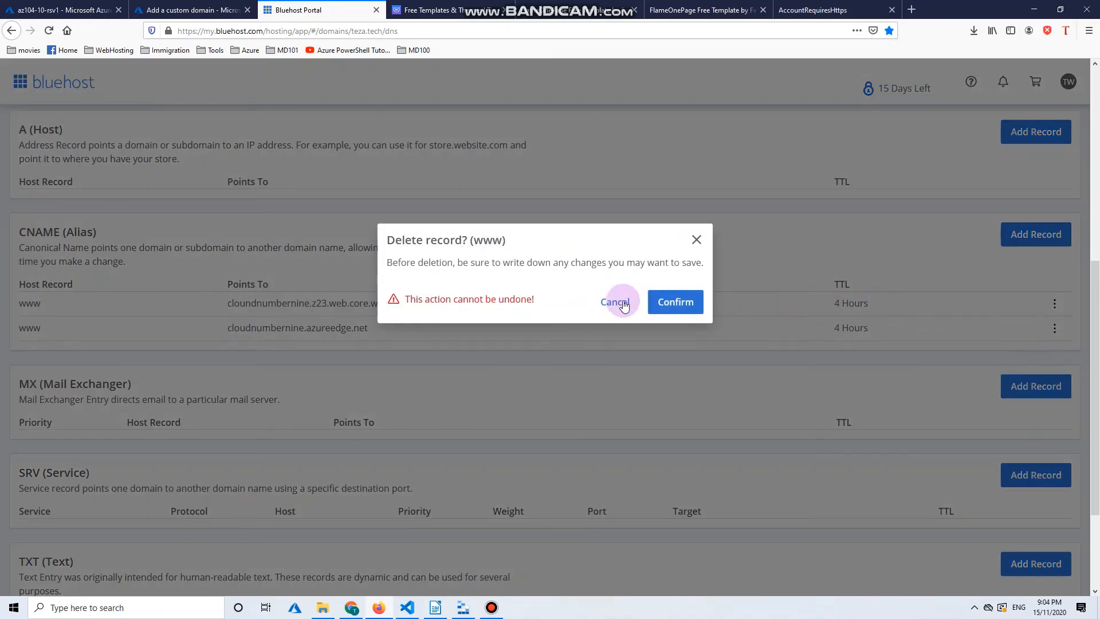
{"action": "left_click", "coordinate": [697, 240]}
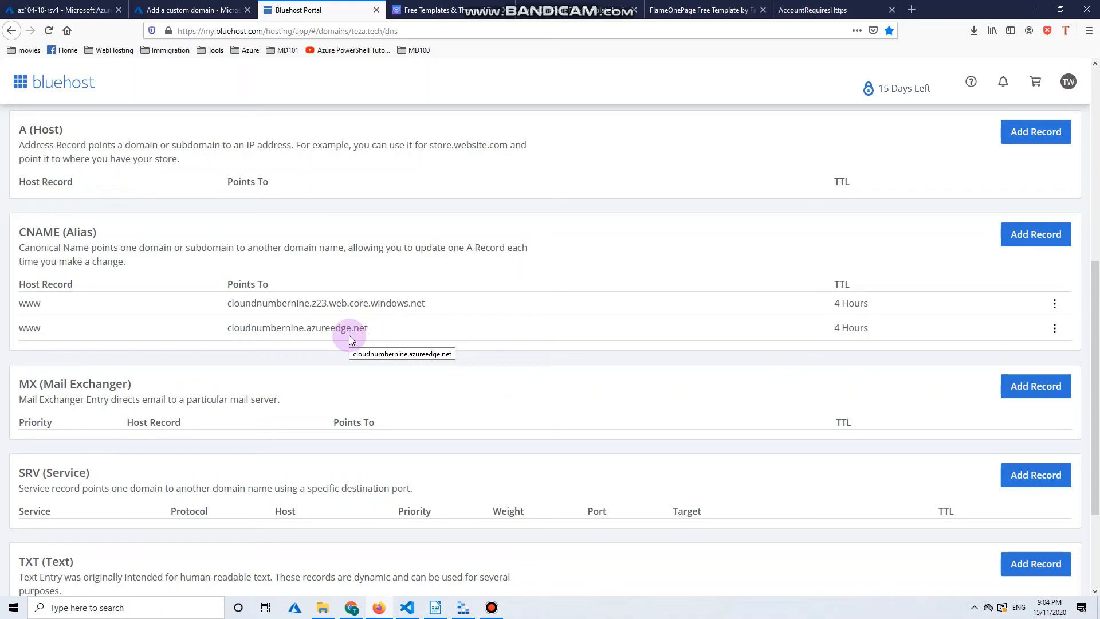
{"action": "left_click", "coordinate": [192, 9]}
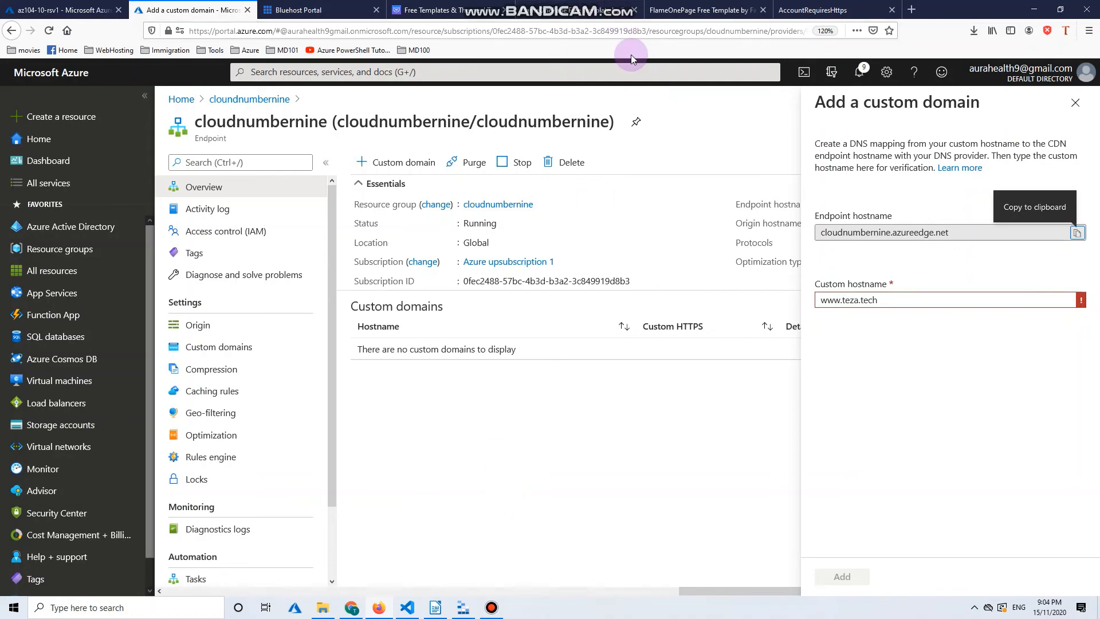
{"action": "mouse_move", "coordinate": [490, 613]}
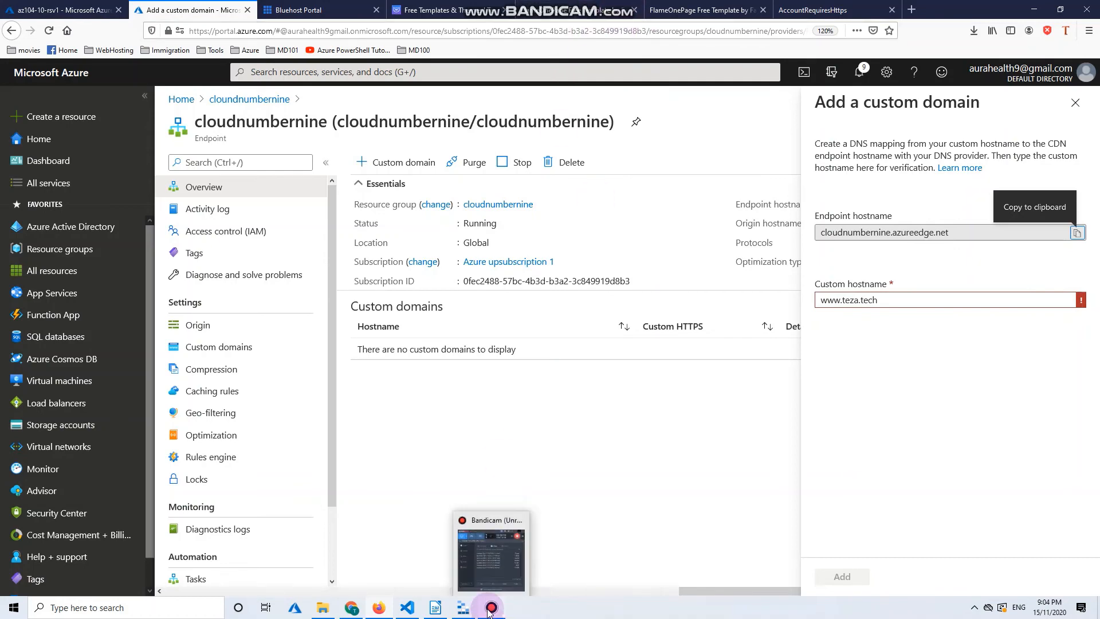
{"action": "left_click", "coordinate": [490, 612]}
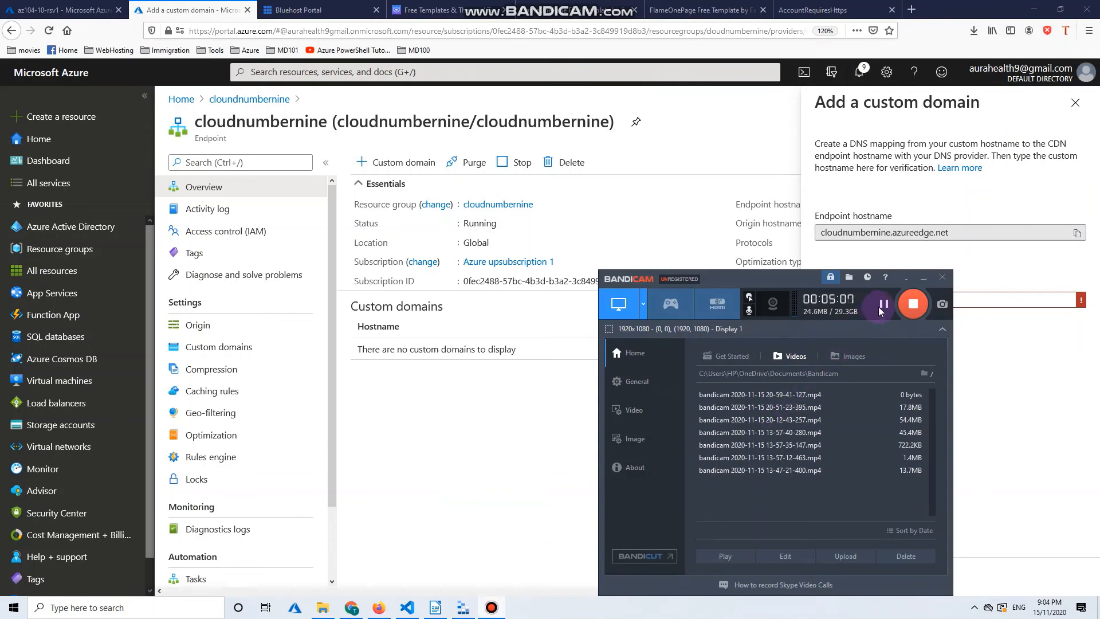
{"action": "left_click", "coordinate": [884, 305]}
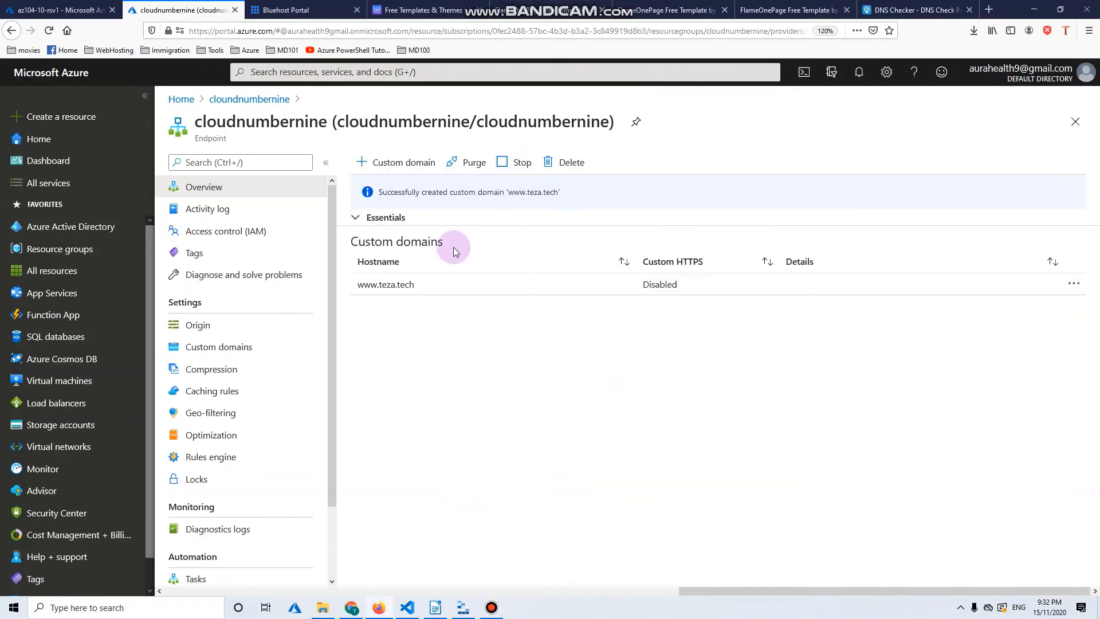
{"action": "left_click", "coordinate": [443, 286]}
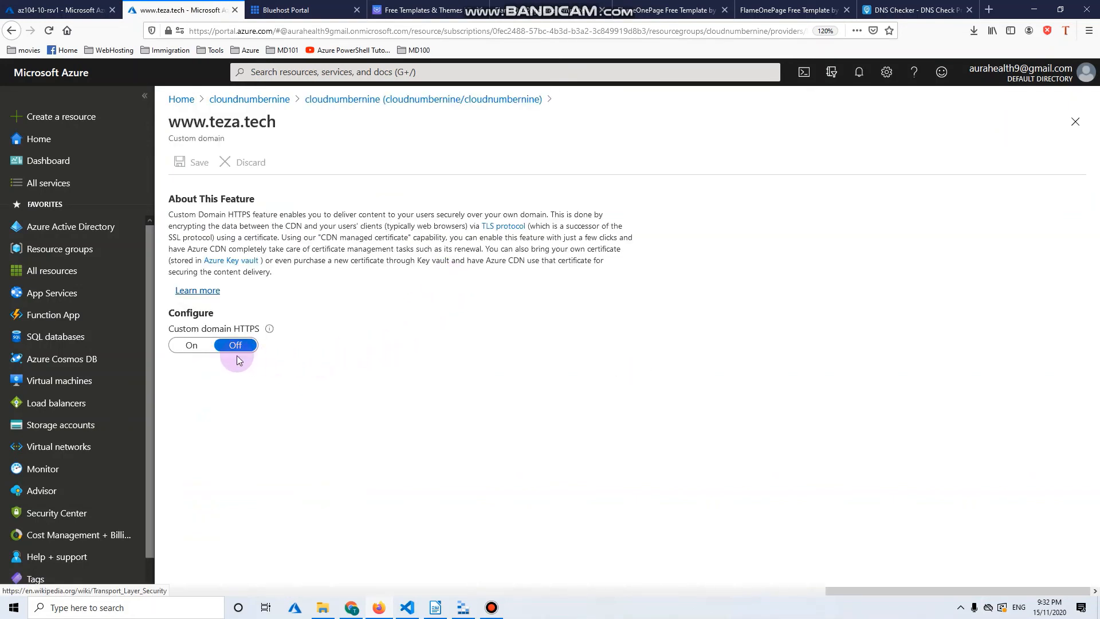
{"action": "left_click", "coordinate": [195, 346]}
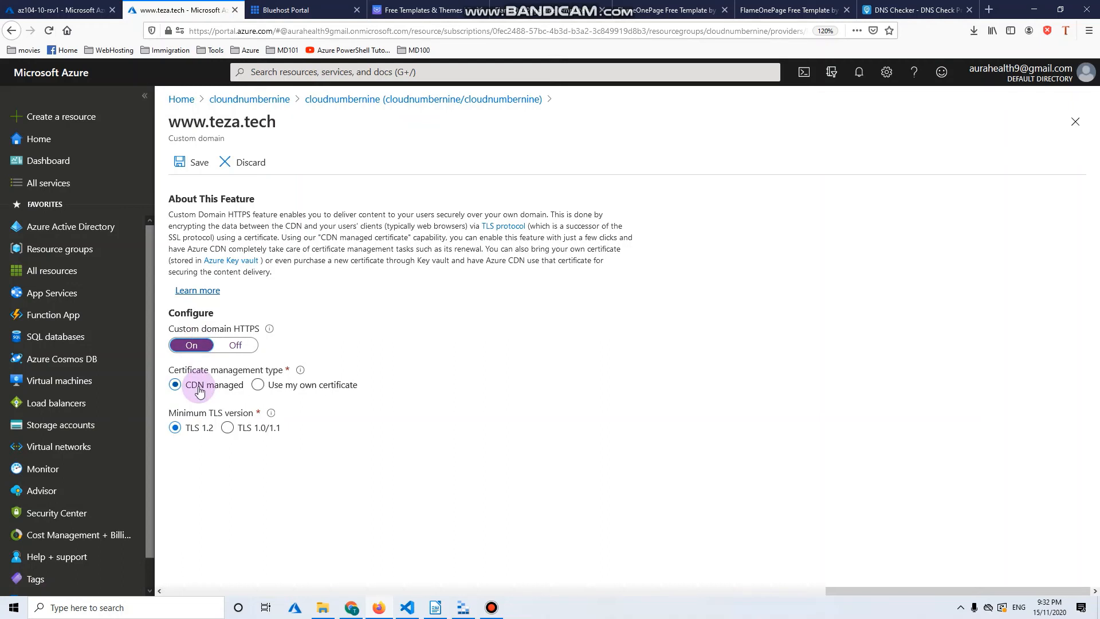
{"action": "left_click", "coordinate": [184, 171]}
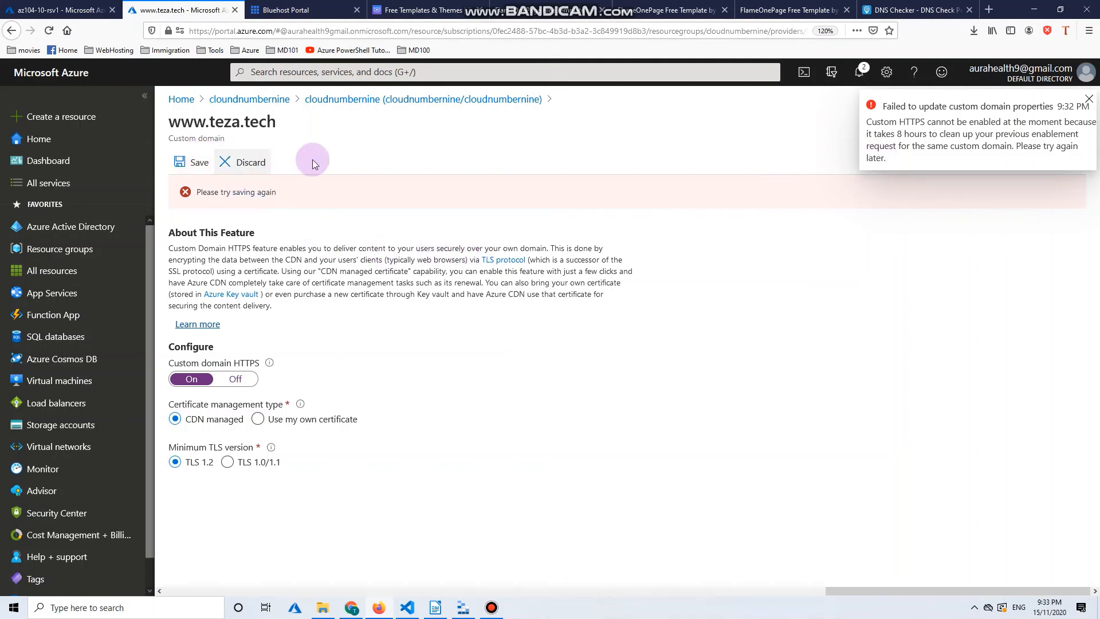
Switch to Microsoft Edge and load teza.tech to test the custom domain in another browser
{"action": "left_click", "coordinate": [166, 608]}
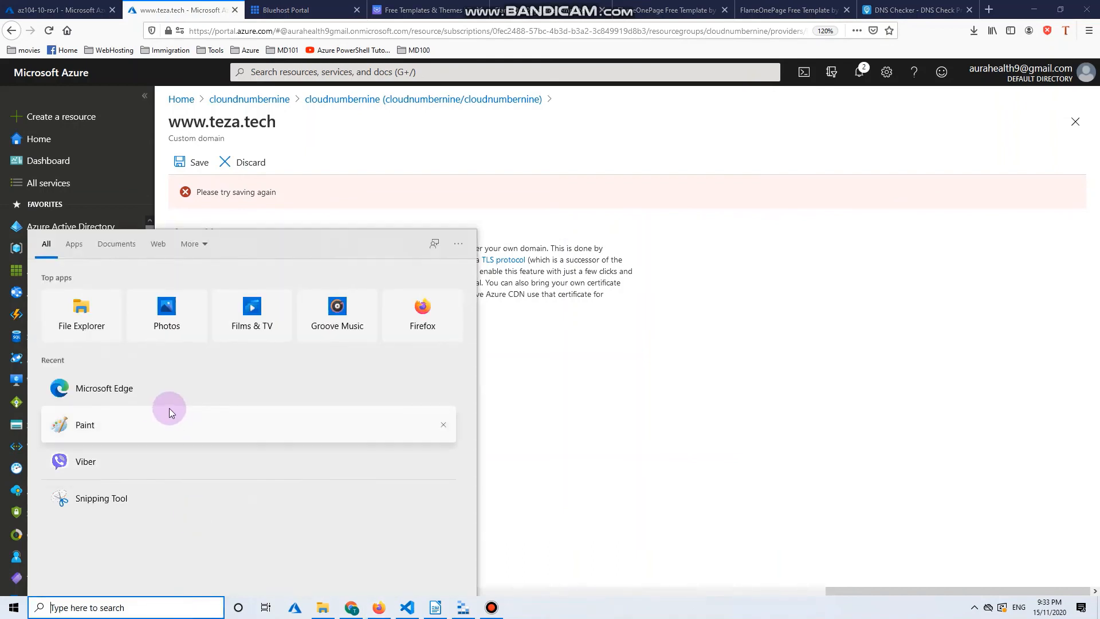
{"action": "left_click", "coordinate": [118, 397]}
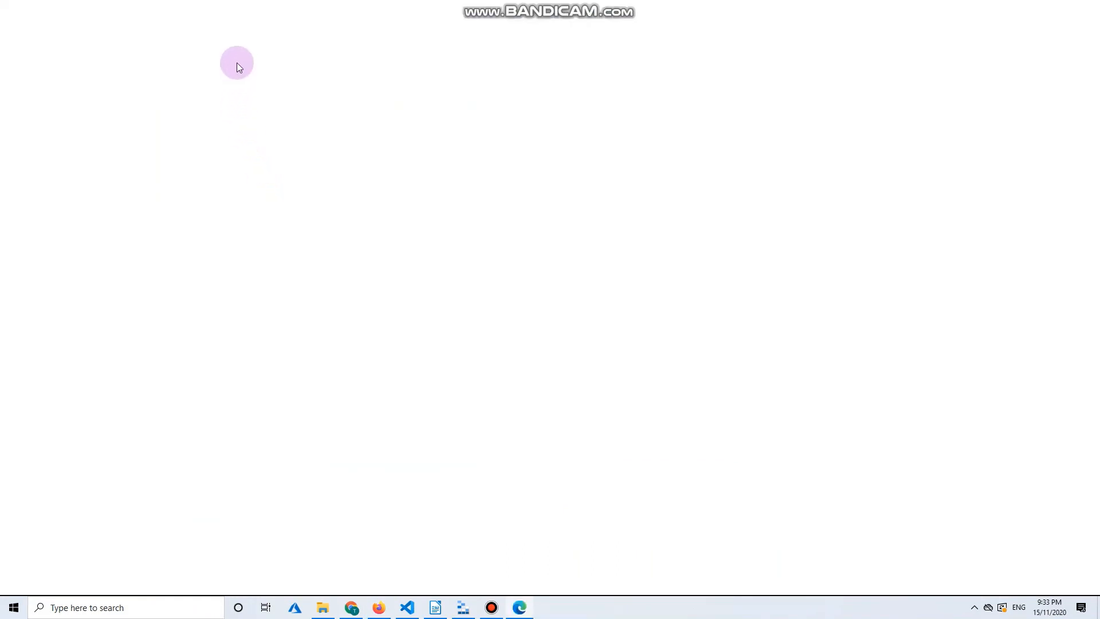
{"action": "left_click", "coordinate": [263, 30]}
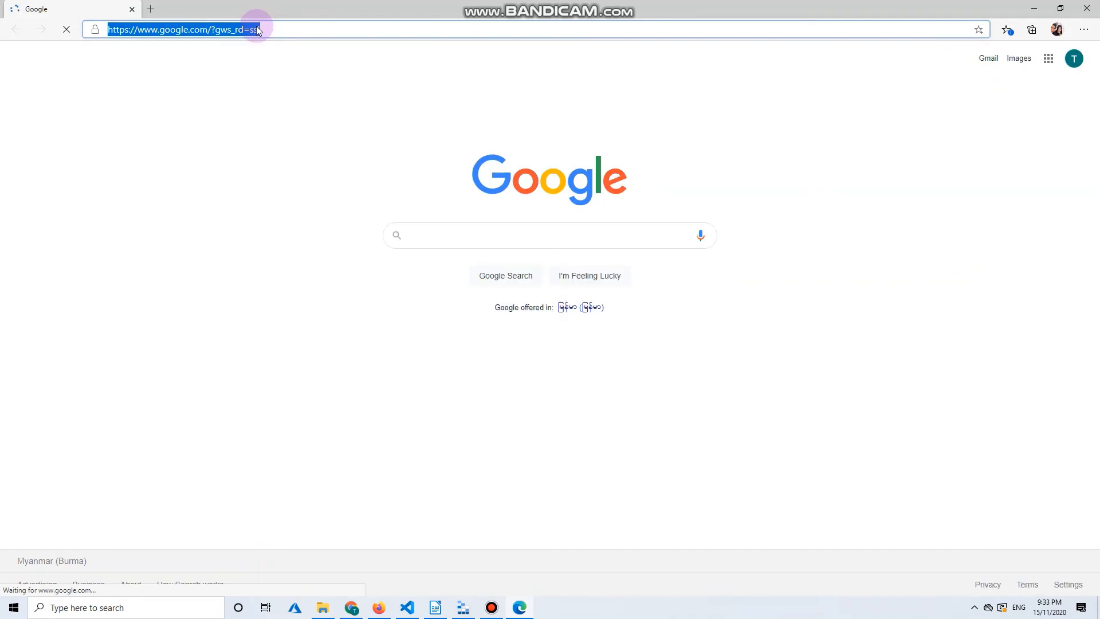
{"action": "type", "text": "teza"}
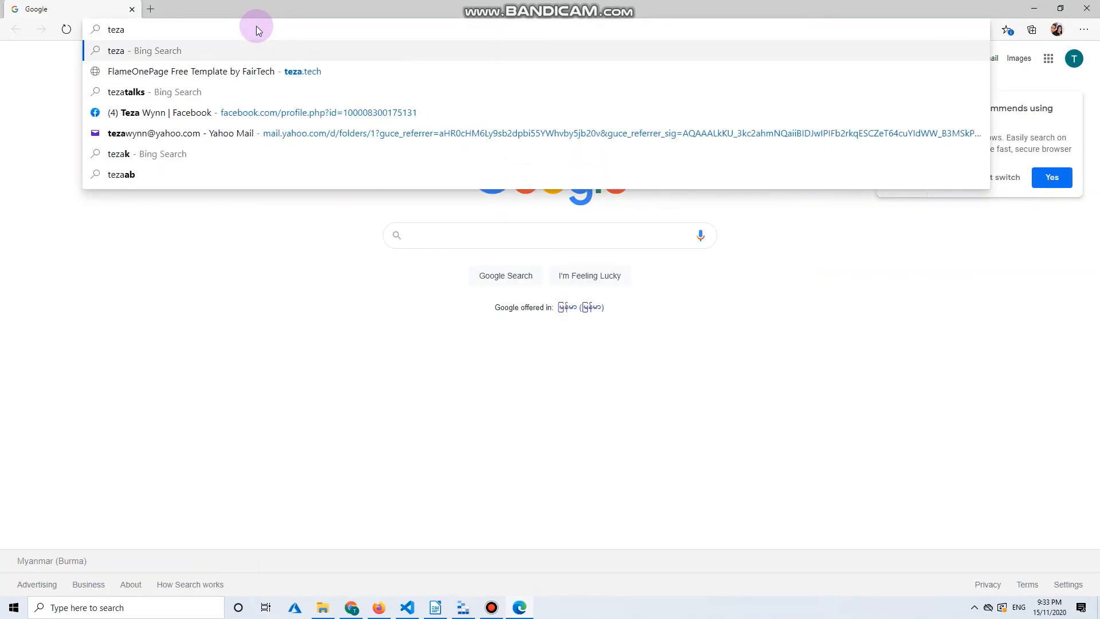
{"action": "type", "text": ".tech"}
{"action": "key", "text": "Return"}
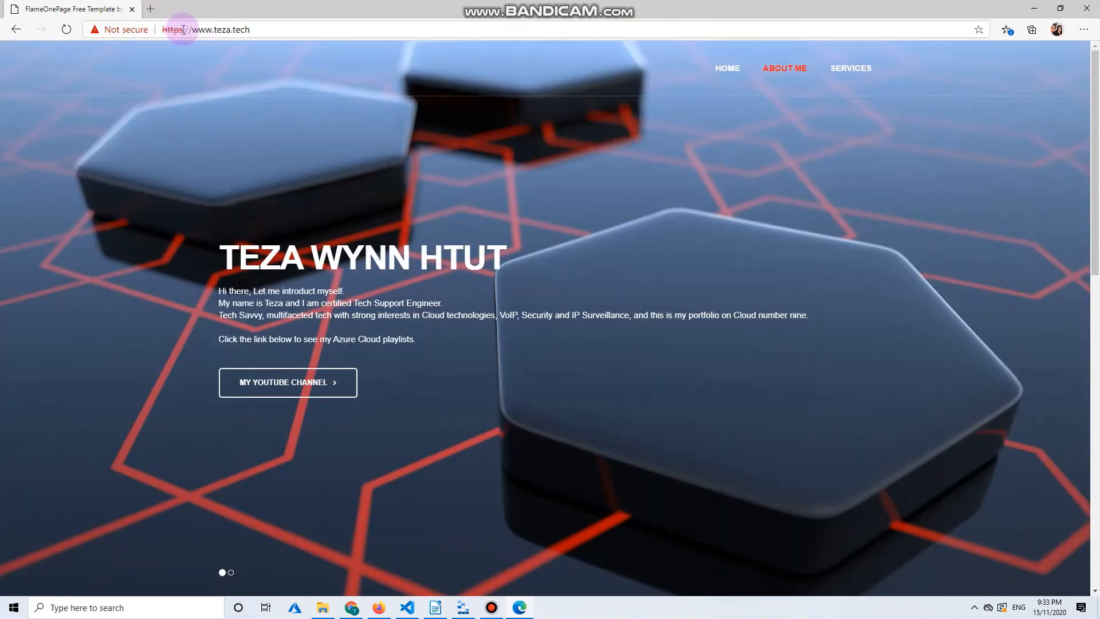
{"action": "left_click_drag", "start_coordinate": [184, 29], "coordinate": [163, 30]}
{"action": "left_click", "coordinate": [163, 29]}
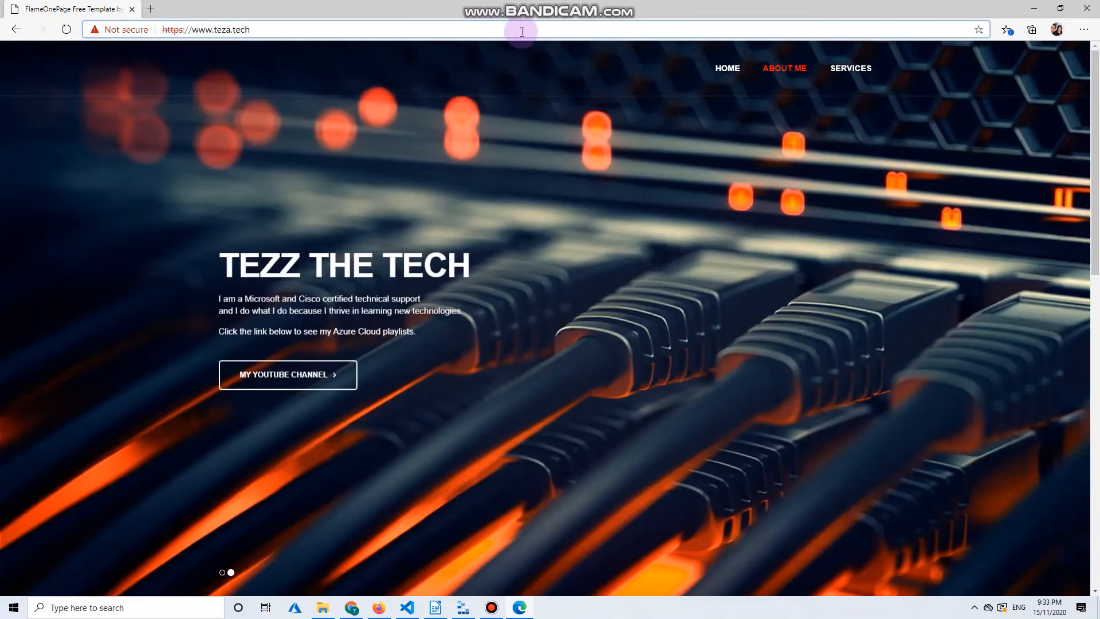
{"action": "left_click", "coordinate": [1035, 8]}
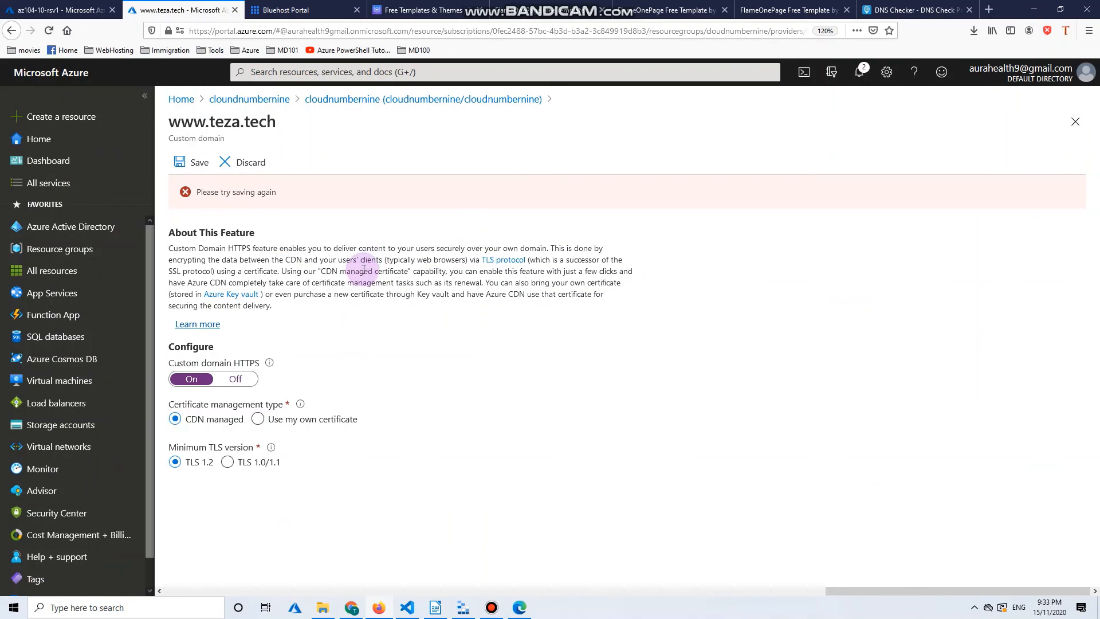
{"action": "left_click", "coordinate": [519, 607]}
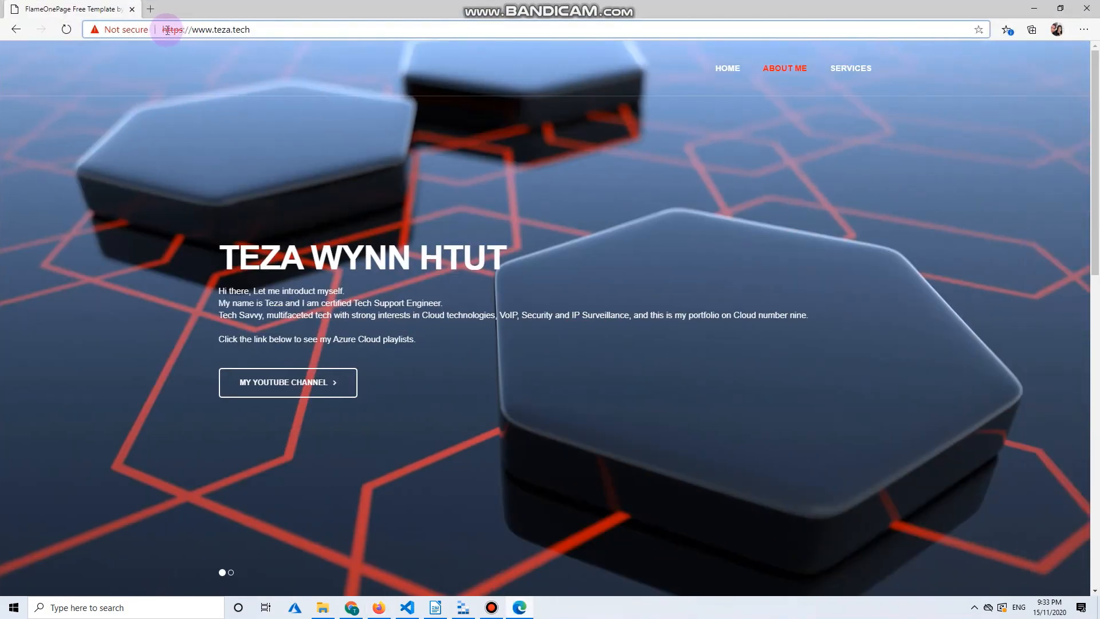
{"action": "double_click", "coordinate": [168, 30]}
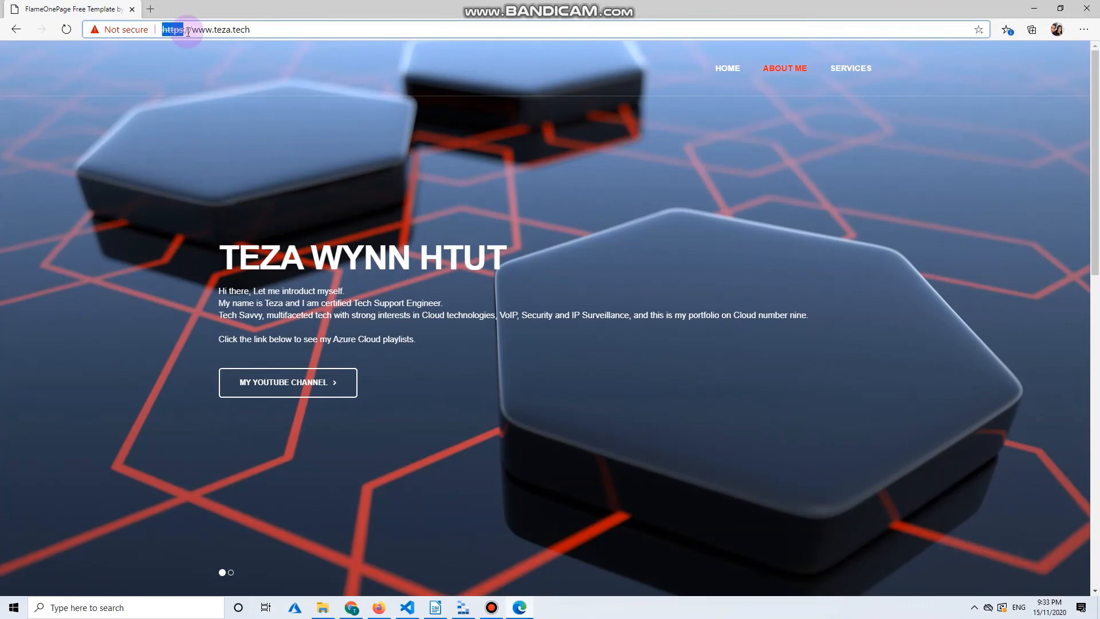
{"action": "left_click", "coordinate": [276, 31]}
{"action": "left_click_drag", "start_coordinate": [168, 29], "coordinate": [143, 32]}
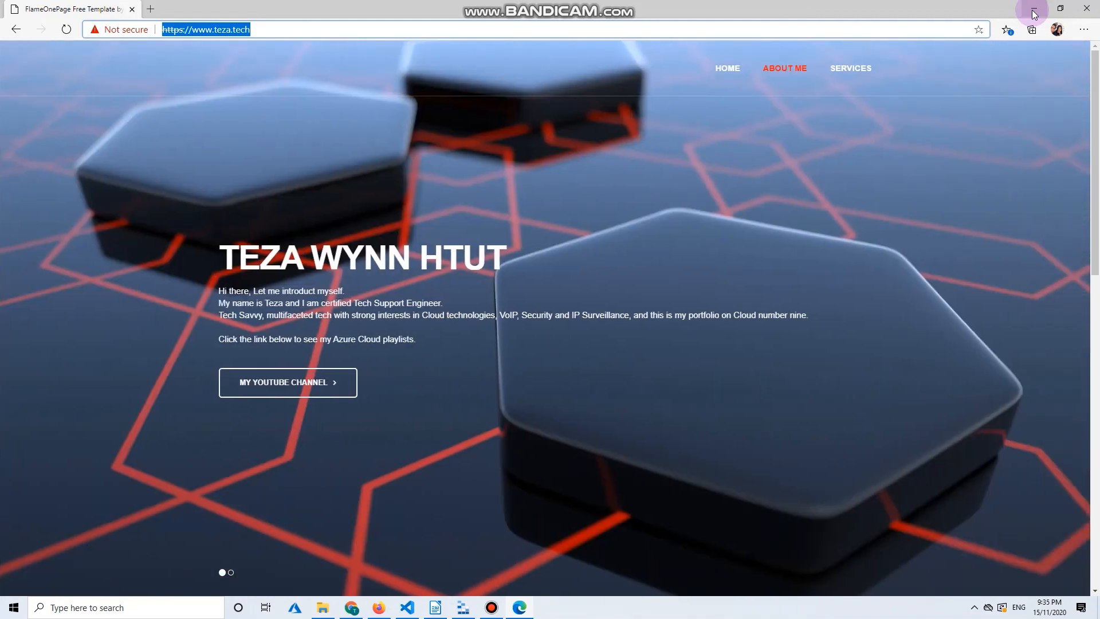
Check the portfolio site's Home and Services navigation links, then return to the page's opening banner
{"action": "left_click", "coordinate": [737, 70]}
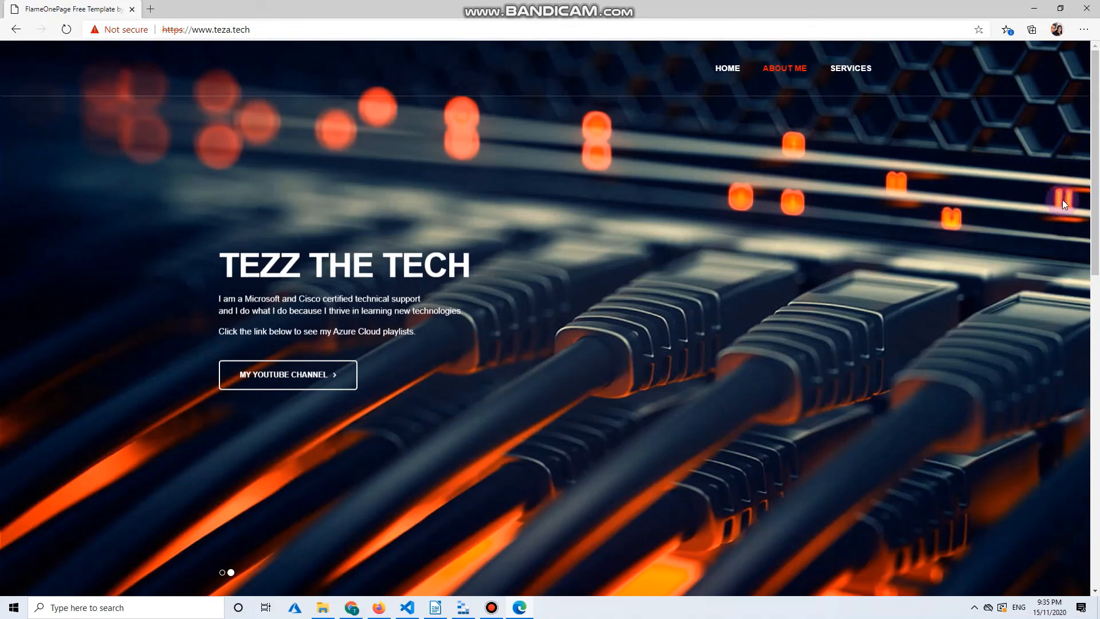
{"action": "left_click", "coordinate": [842, 70]}
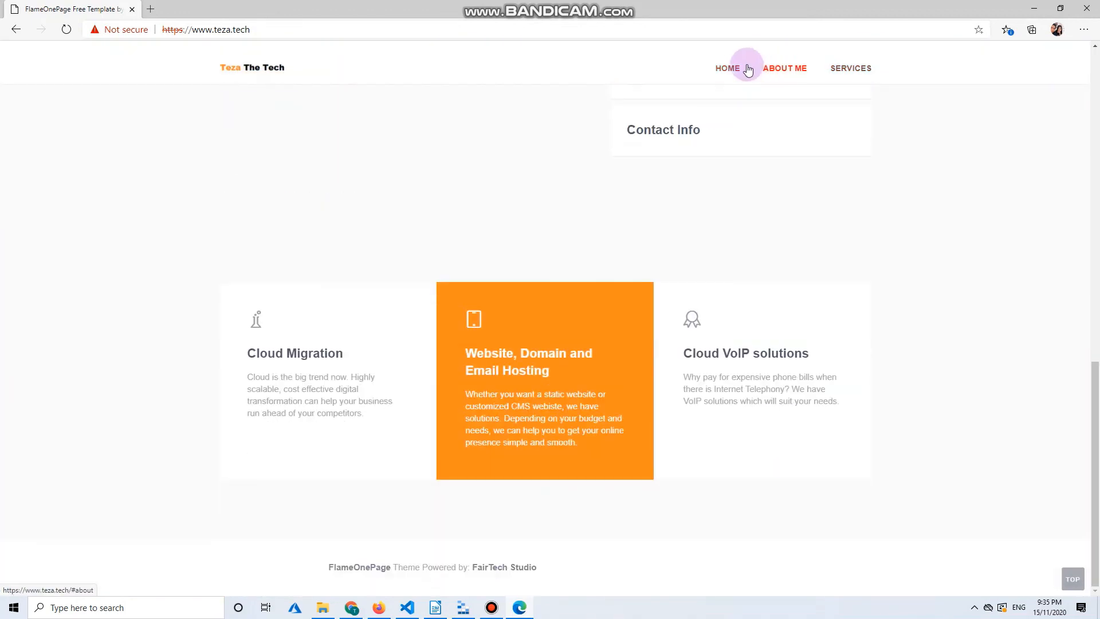
{"action": "left_click", "coordinate": [731, 67]}
{"action": "left_click", "coordinate": [848, 68]}
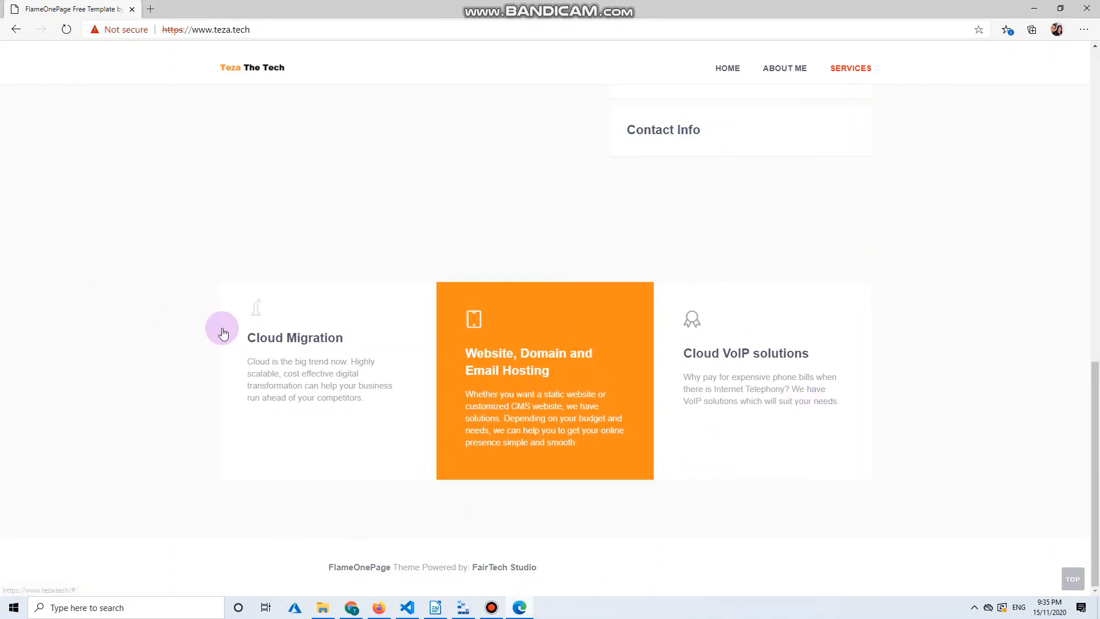
{"action": "scroll", "coordinate": [945, 323], "scroll_direction": "up", "scroll_amount": 20}
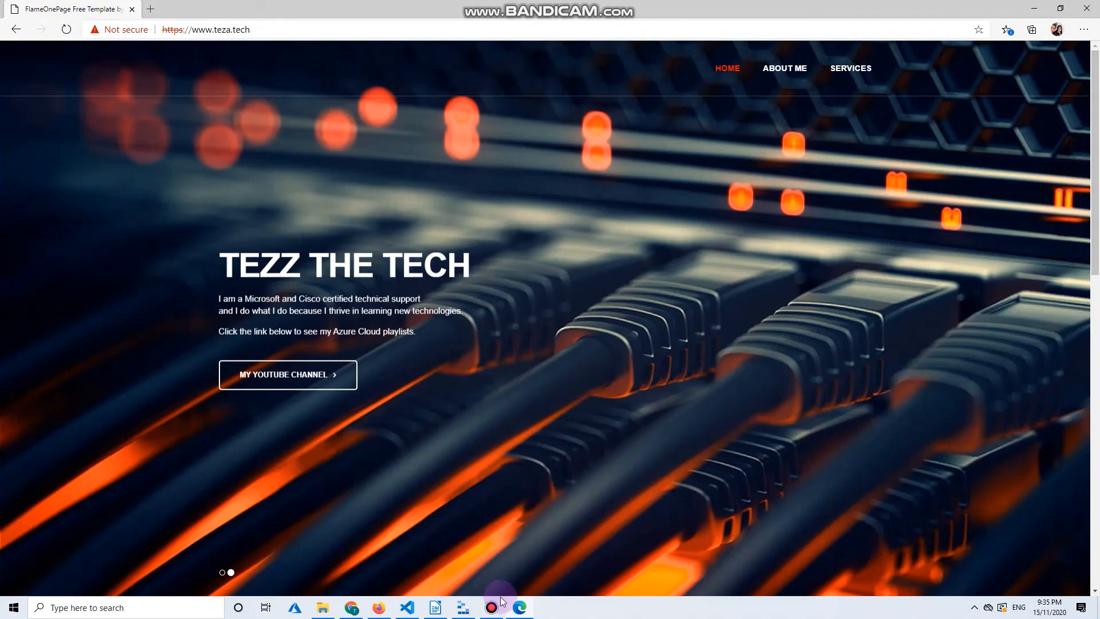
{"action": "mouse_move", "coordinate": [505, 606]}
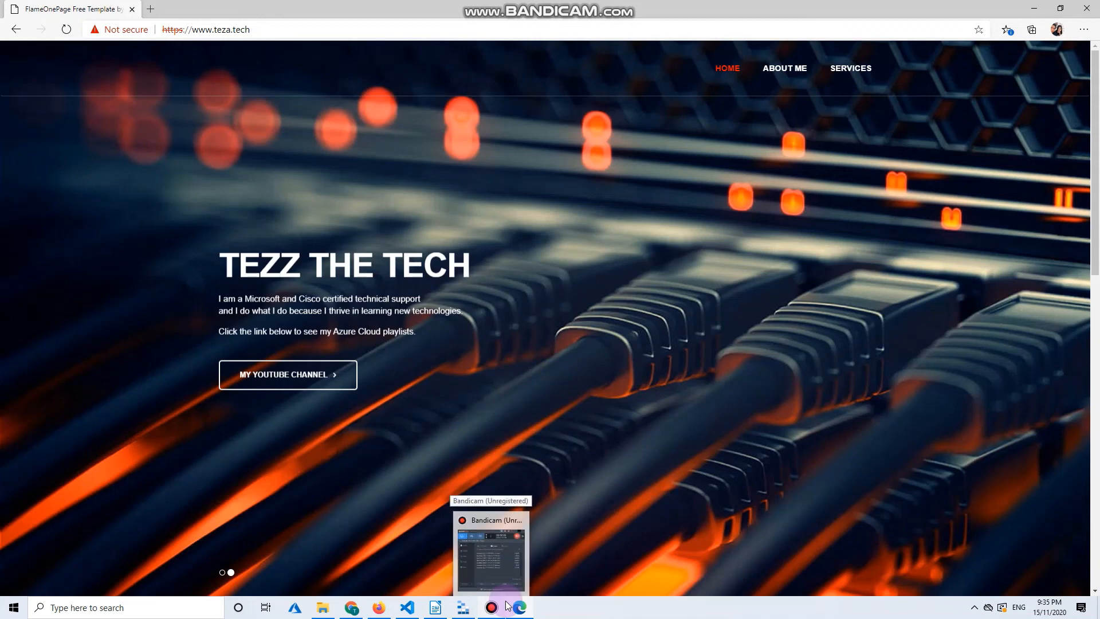